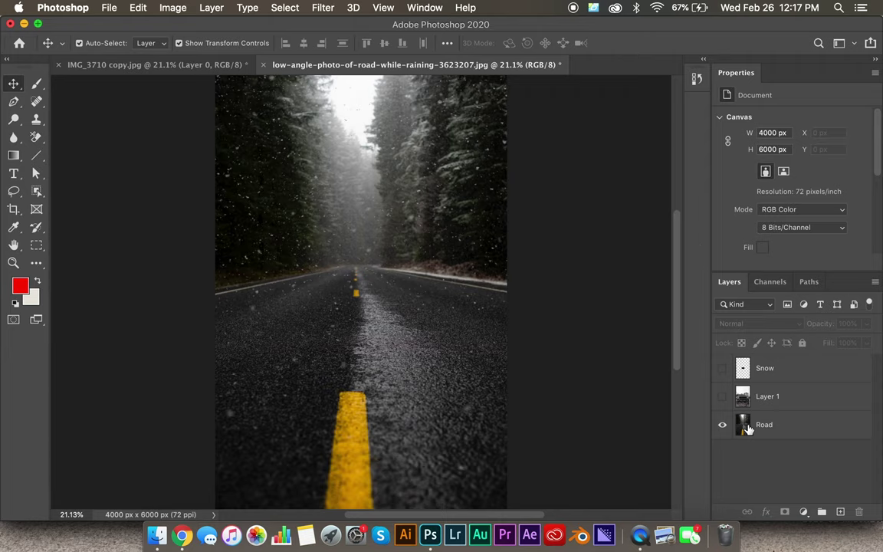
# Preview the car layer and the Snow layer, hide both again, and examine the Road image's snowfall and asphalt
pyautogui.click(722, 396)
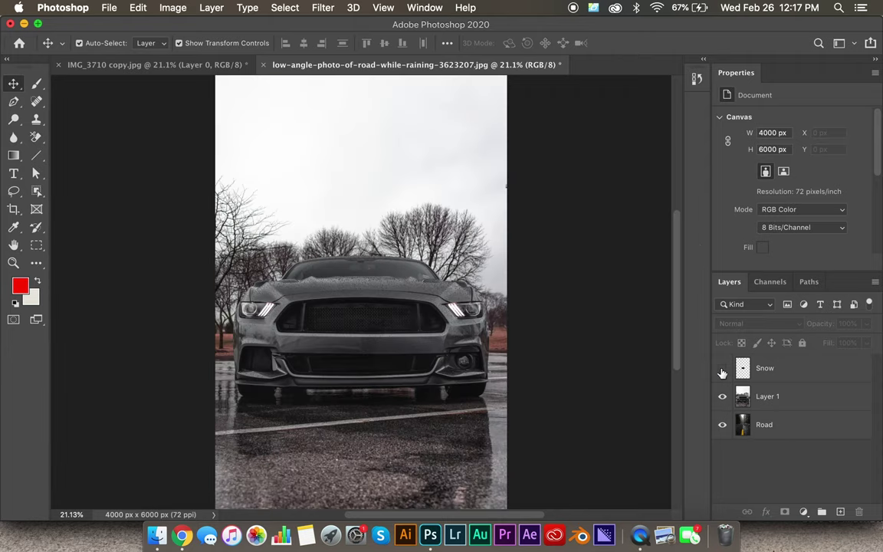
pyautogui.click(722, 368)
pyautogui.scroll(5, 314, 268)
pyautogui.scroll(2, 366, 305)
pyautogui.press('super+0')
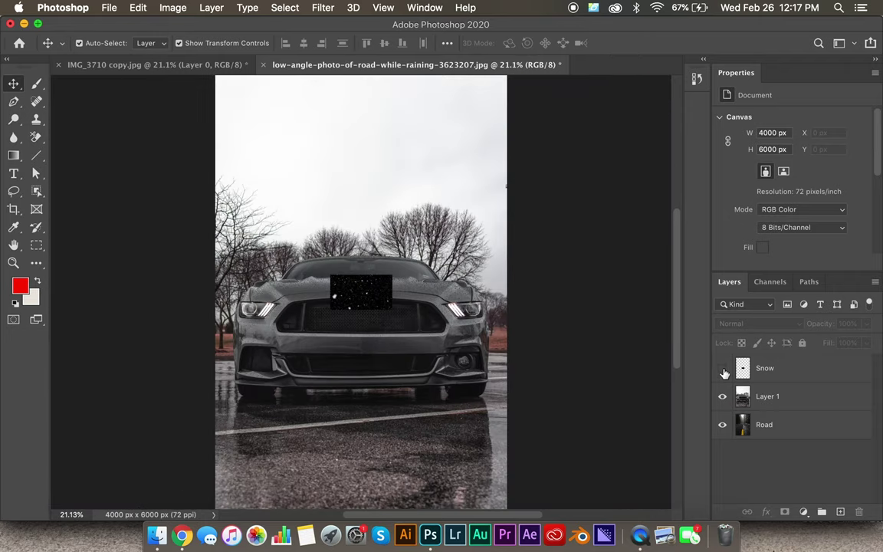
pyautogui.moveTo(724, 373); pyautogui.dragTo(726, 406)
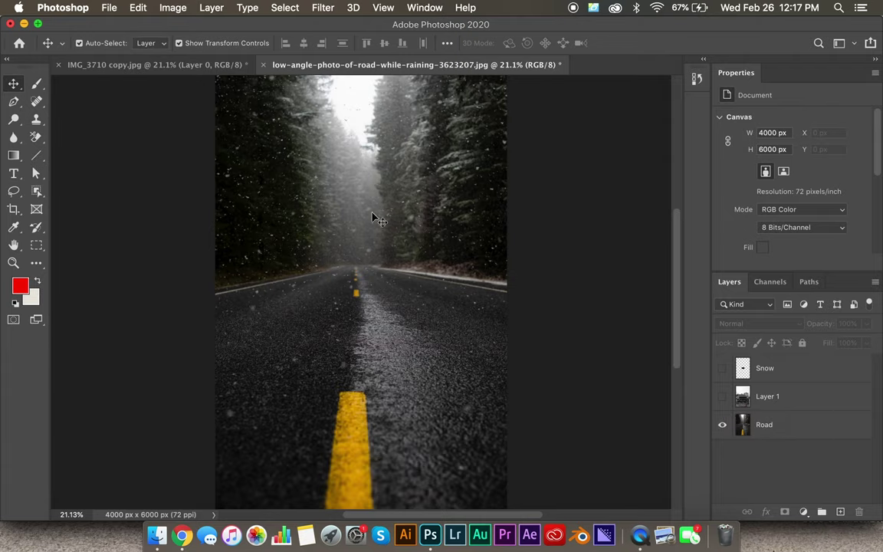
pyautogui.scroll(3, 354, 203)
pyautogui.scroll(5, 353, 204)
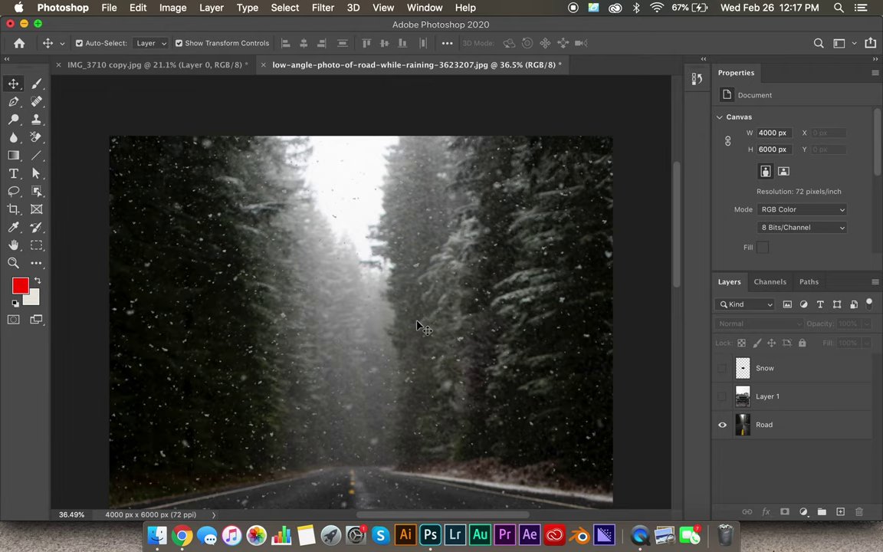
pyautogui.scroll(-7, 385, 349)
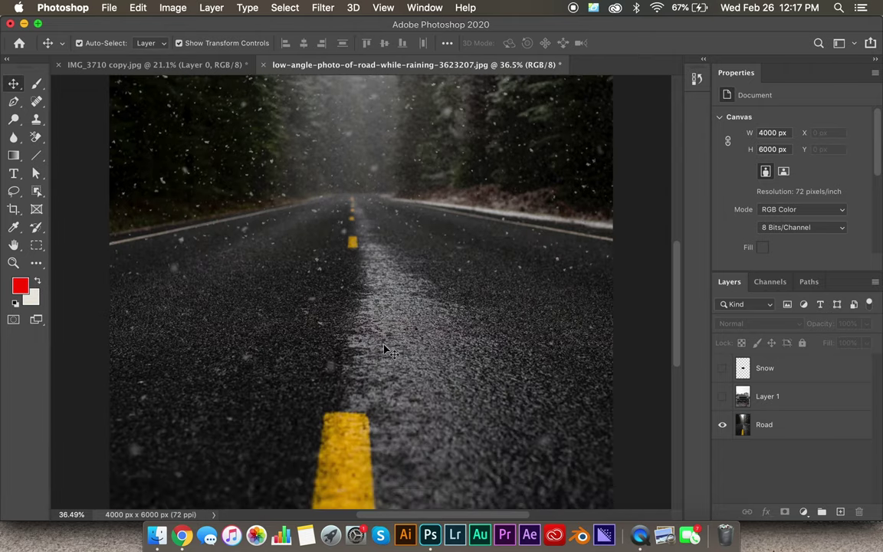
pyautogui.scroll(2, 529, 295)
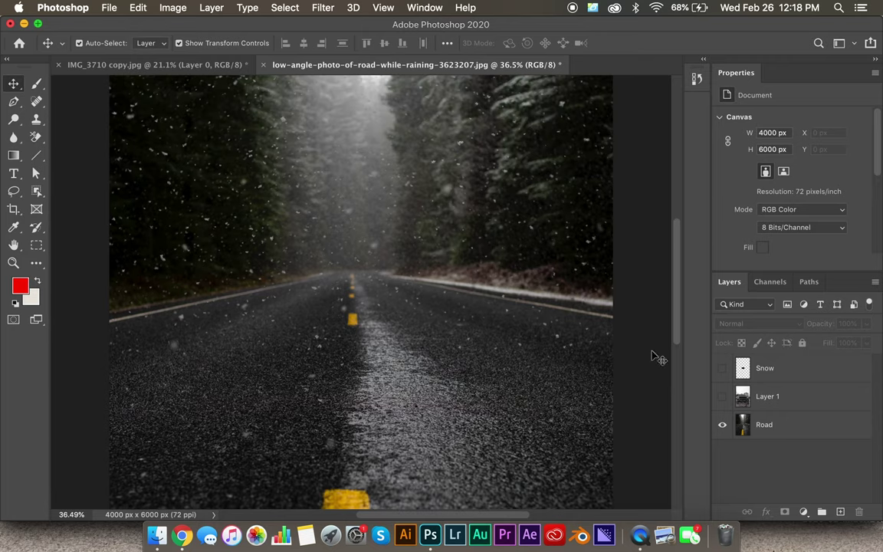
# Show the car layer and examine the hood, grille, headlights and wet ground beneath the bumper
pyautogui.click(722, 397)
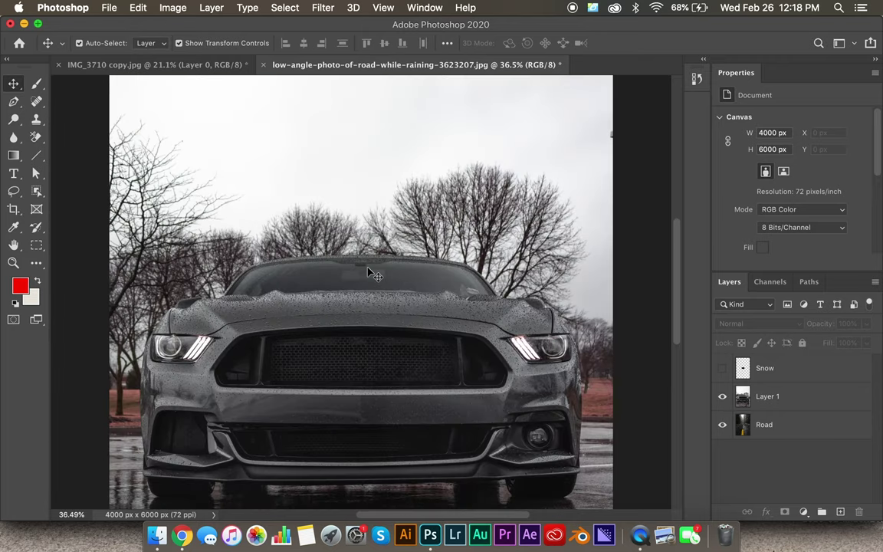
pyautogui.scroll(-4, 330, 240)
pyautogui.scroll(1, 361, 255)
pyautogui.scroll(3, 362, 255)
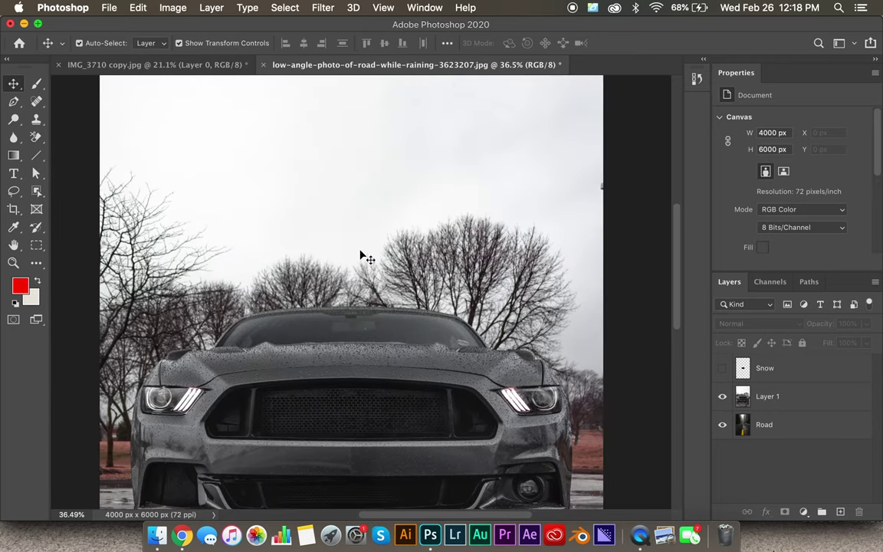
pyautogui.scroll(-2, 310, 309)
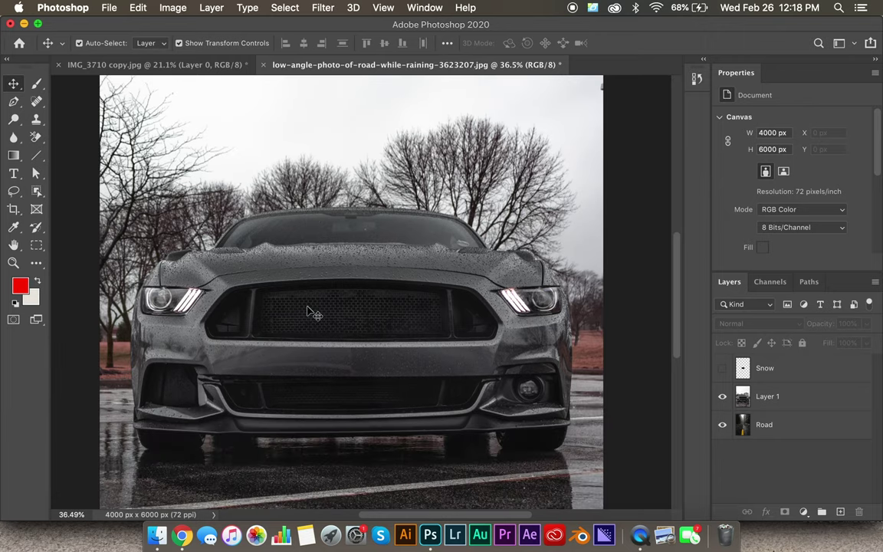
pyautogui.scroll(-1, 306, 312)
pyautogui.scroll(4, 296, 356)
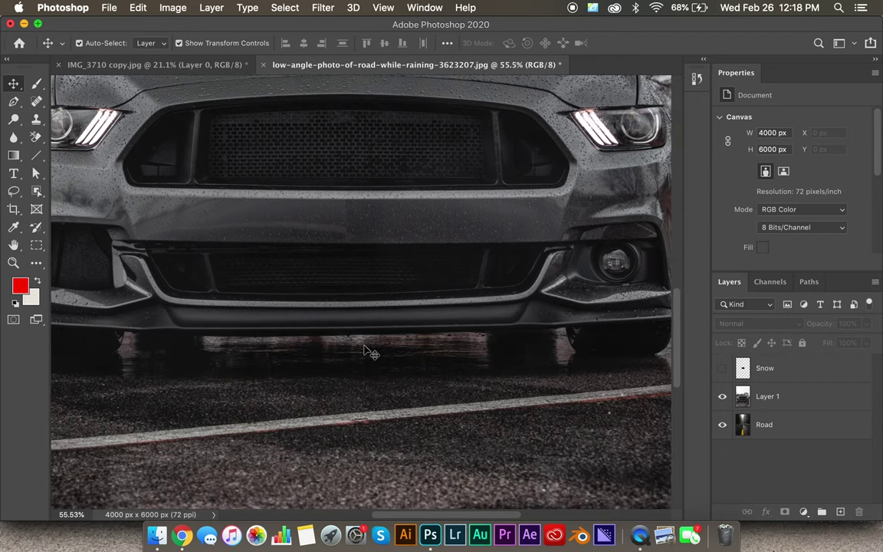
pyautogui.press('super+0')
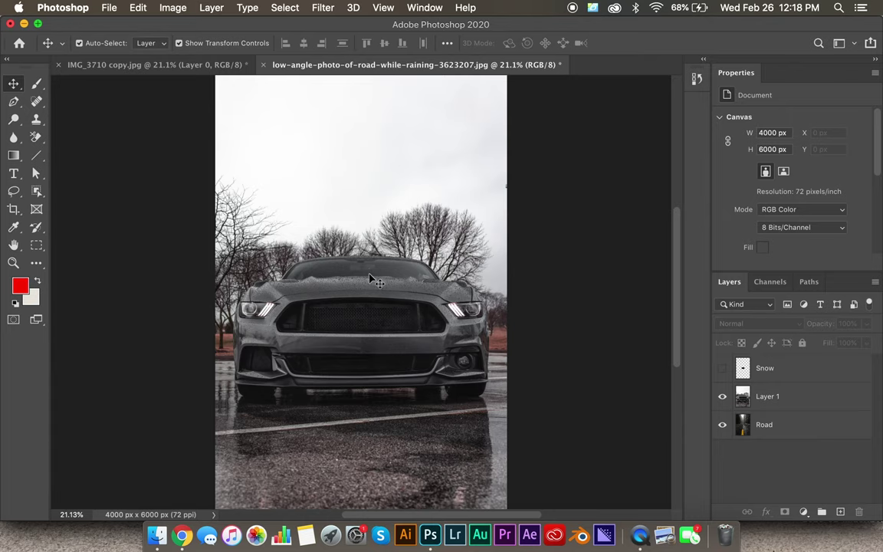
pyautogui.scroll(1, 361, 297)
pyautogui.scroll(5, 391, 286)
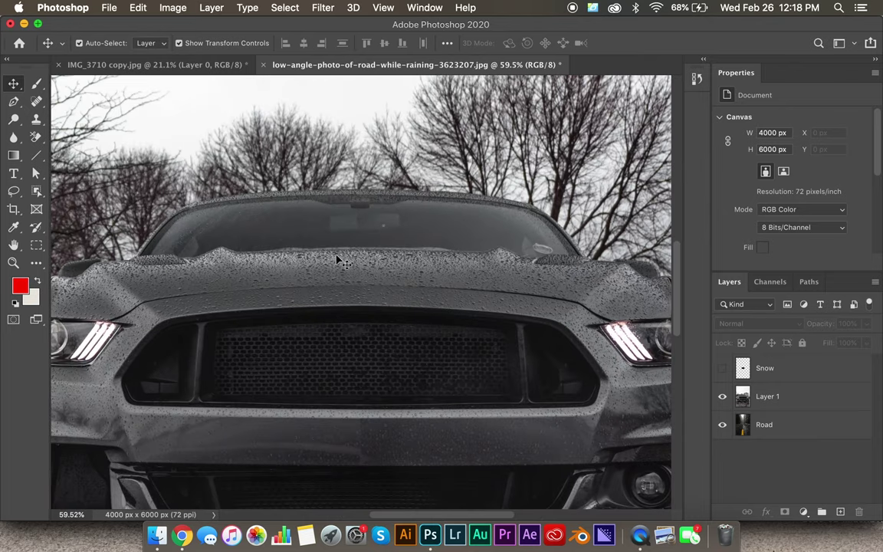
# Hide the car layer to compare its placement against the road, and bring it back
pyautogui.click(721, 397)
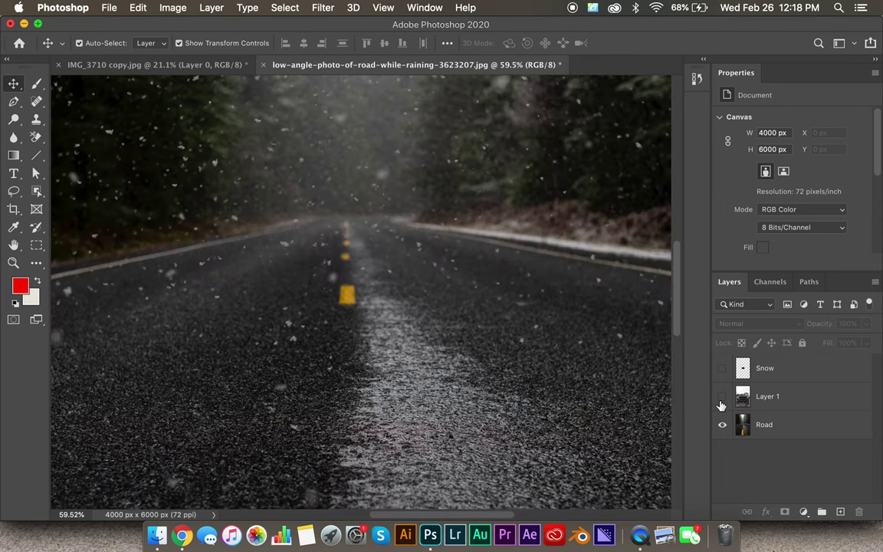
pyautogui.scroll(-3, 414, 277)
pyautogui.scroll(-3, 406, 274)
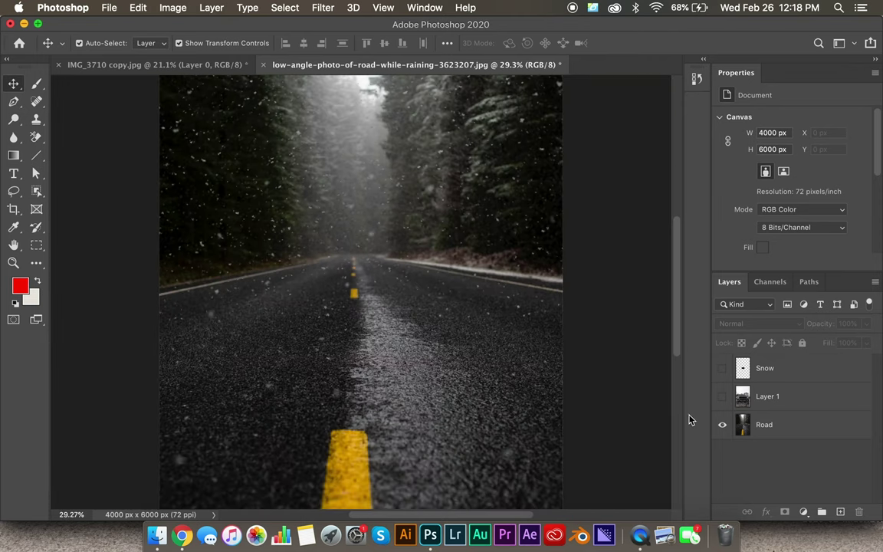
pyautogui.click(721, 397)
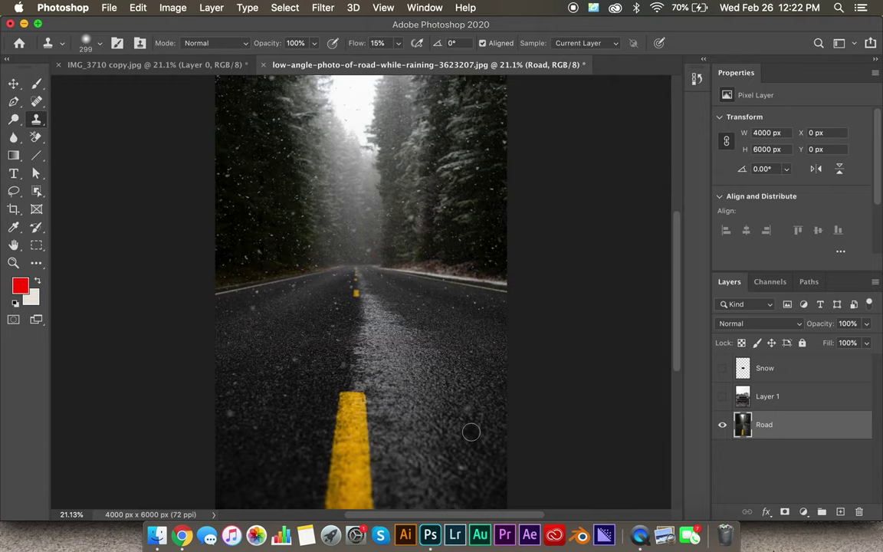
# Trace a closed Pen path around the foreground yellow line on the Road layer, including the small stray mark beside its right edge
pyautogui.scroll(3, 330, 360)
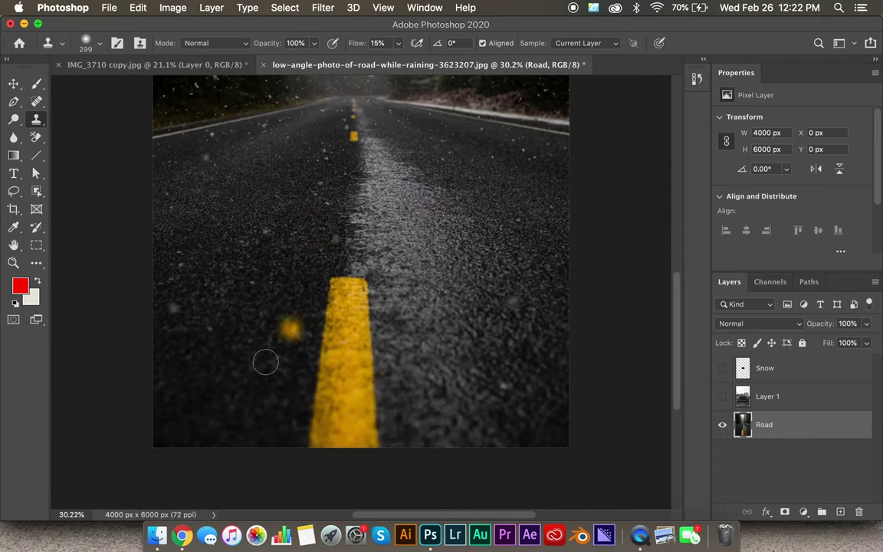
pyautogui.press('p')
pyautogui.scroll(4, 278, 449)
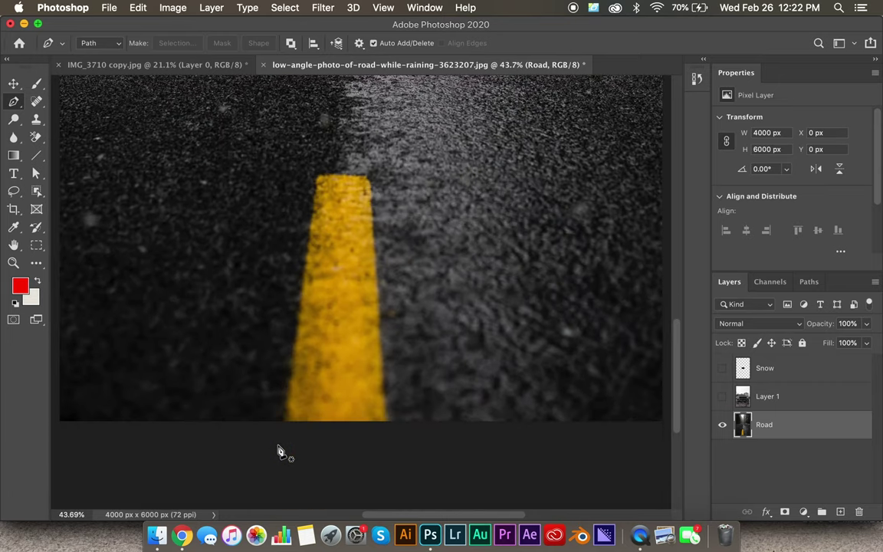
pyautogui.click(276, 425)
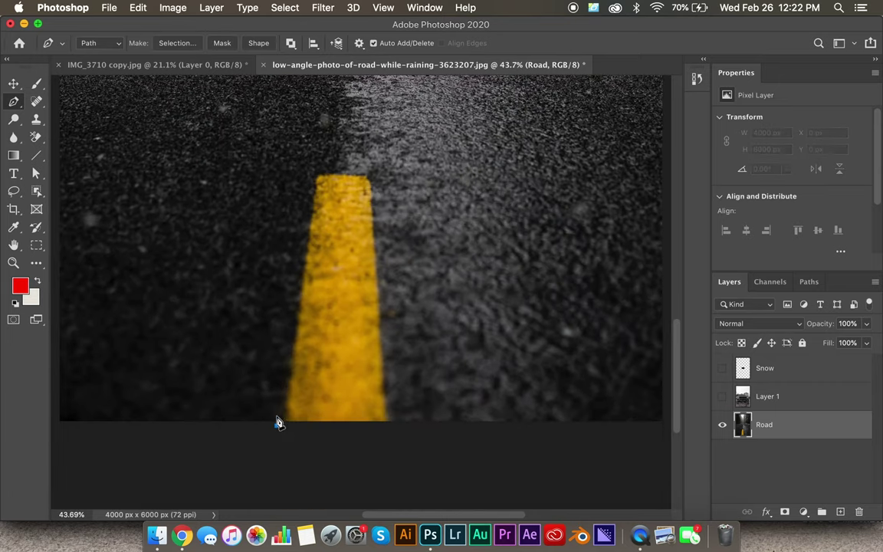
pyautogui.click(311, 166)
pyautogui.click(375, 167)
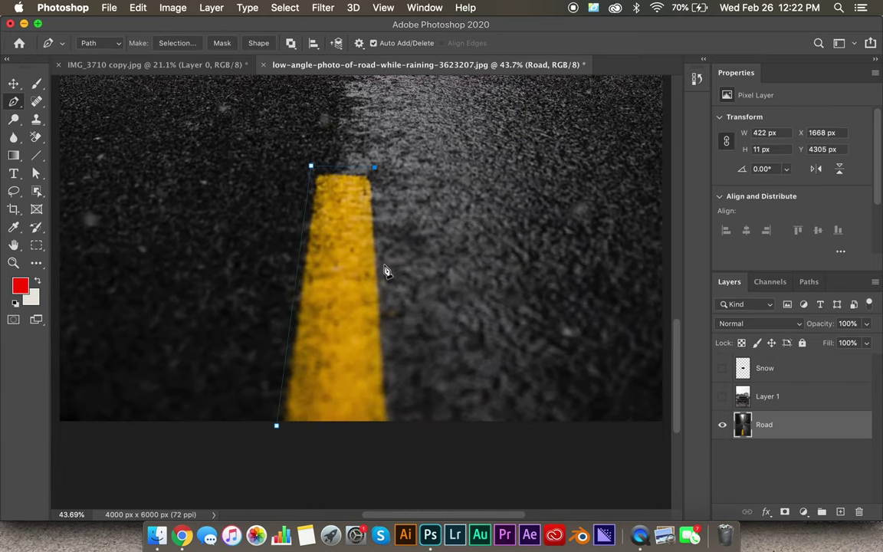
pyautogui.click(387, 305)
pyautogui.click(405, 321)
pyautogui.click(399, 432)
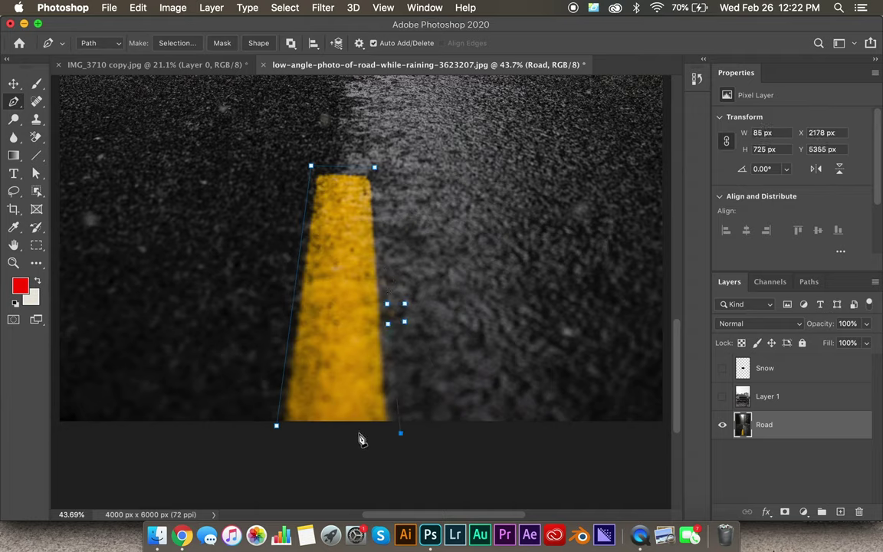
pyautogui.click(276, 426)
# Convert the path to a new selection with a 0-pixel feather, remove the yellow line with a Content-Aware fill, and deselect
pyautogui.rightClick(313, 381)
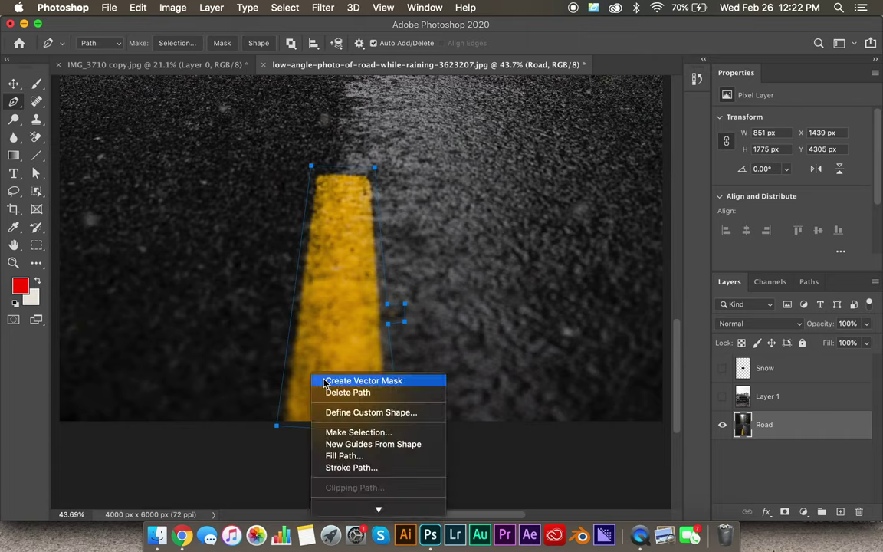
pyautogui.click(369, 432)
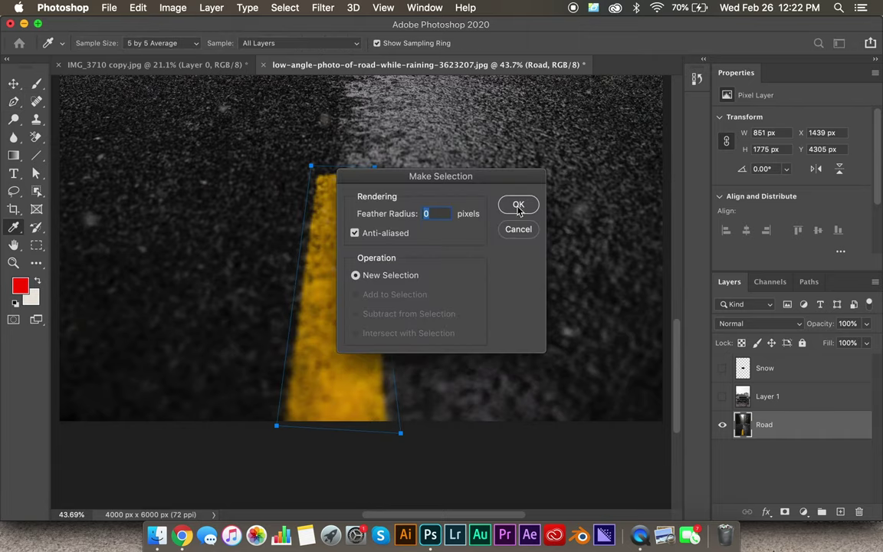
pyautogui.click(518, 206)
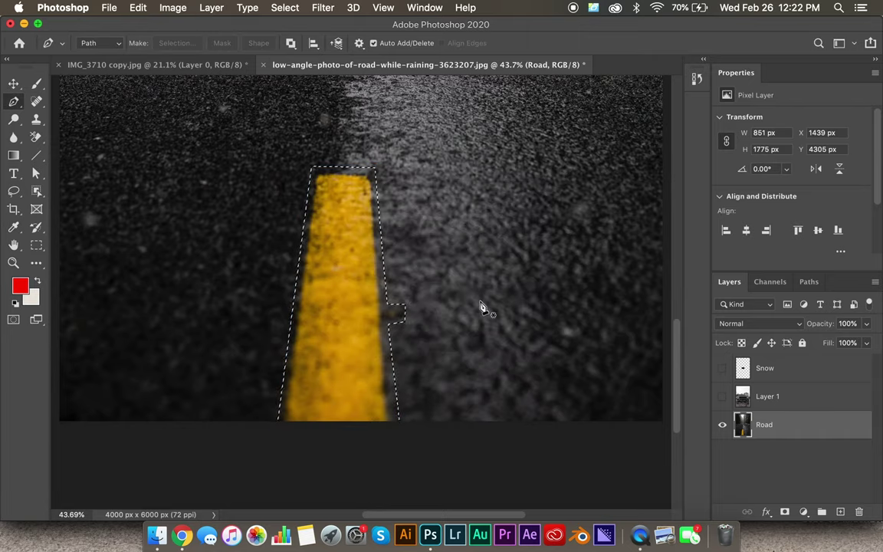
pyautogui.hotkey('shift', 'BackSpace')
pyautogui.click(697, 131)
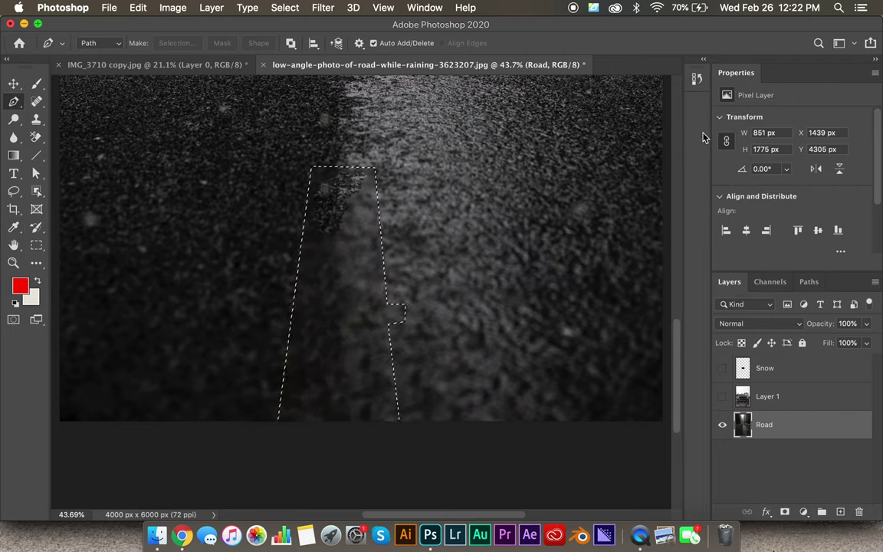
pyautogui.press('super+d')
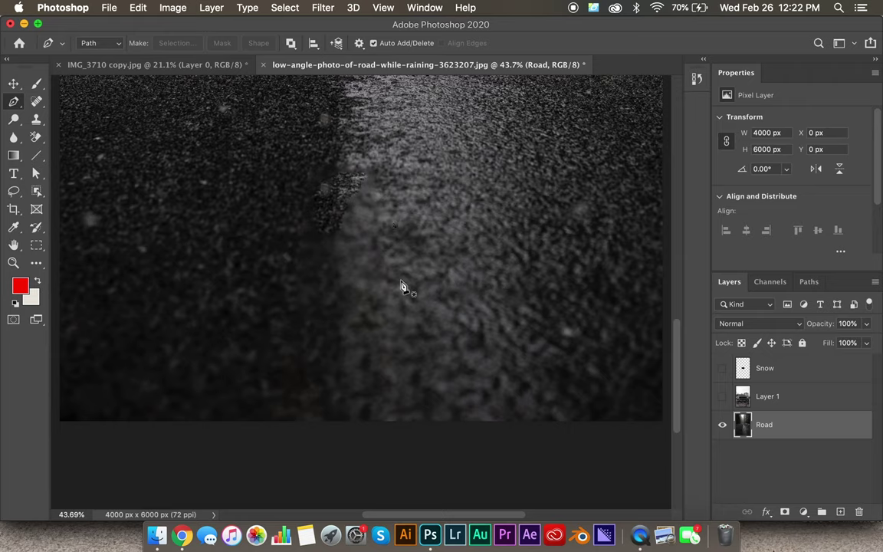
# Try to repair the leftover mismatched asphalt patch with a Lasso selection and a Content-Aware fill at 100% opacity
pyautogui.press('l')
pyautogui.moveTo(352, 218)
pyautogui.mouseDown()
pyautogui.moveTo(309, 238)
pyautogui.moveTo(298, 213)
pyautogui.moveTo(309, 186)
pyautogui.moveTo(331, 167)
pyautogui.moveTo(364, 162)
pyautogui.moveTo(378, 172)
pyautogui.moveTo(379, 189)
pyautogui.moveTo(359, 217)
pyautogui.mouseUp()
pyautogui.hotkey('shift', 'BackSpace')
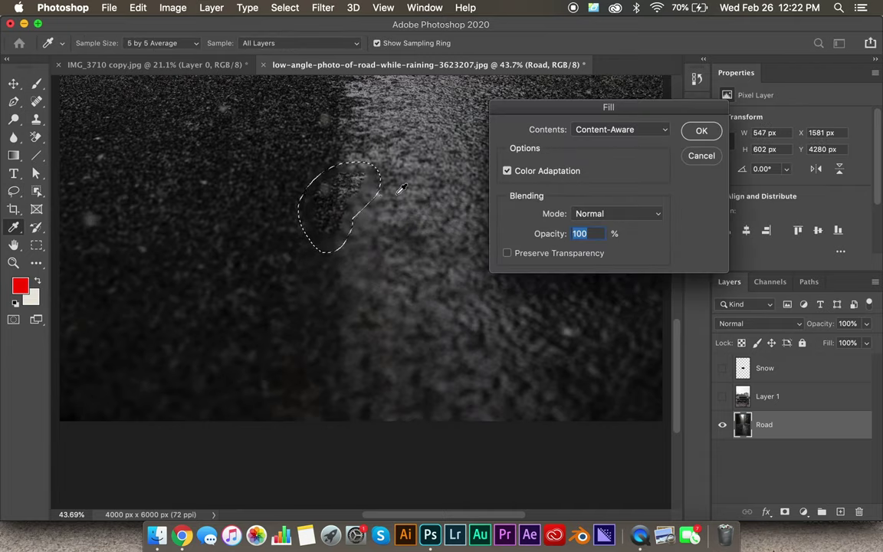
pyautogui.click(712, 135)
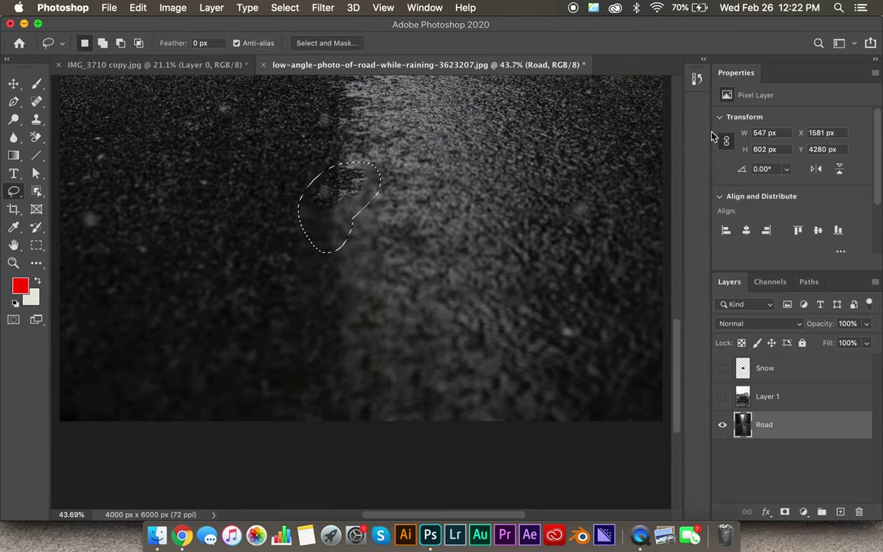
pyautogui.press('super+d')
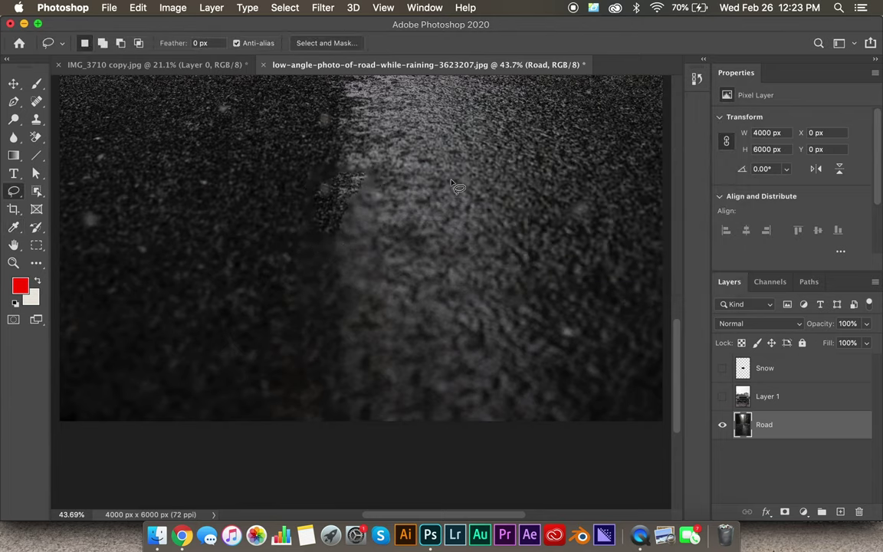
# Clone Stamp nearby asphalt over the mismatched patch, blending the edge between the dark lane and the wet reflection
pyautogui.scroll(2, 457, 187)
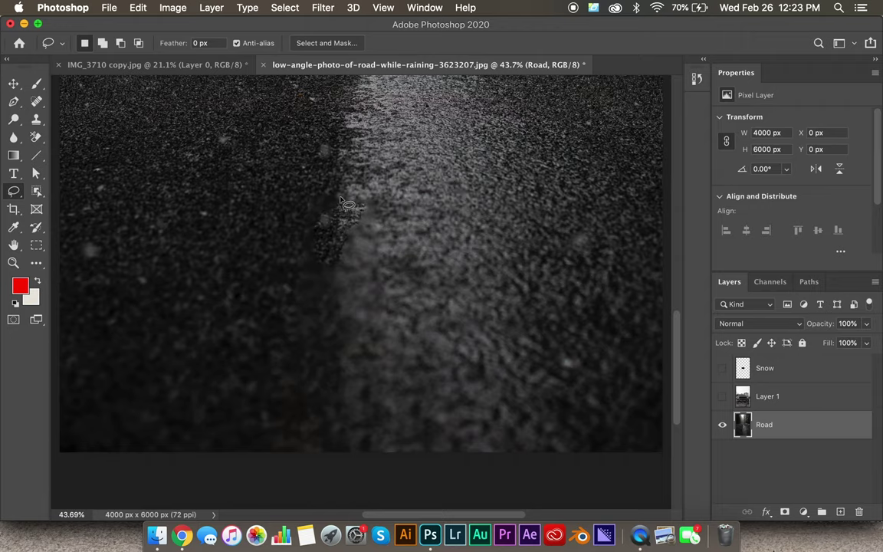
pyautogui.press('s')
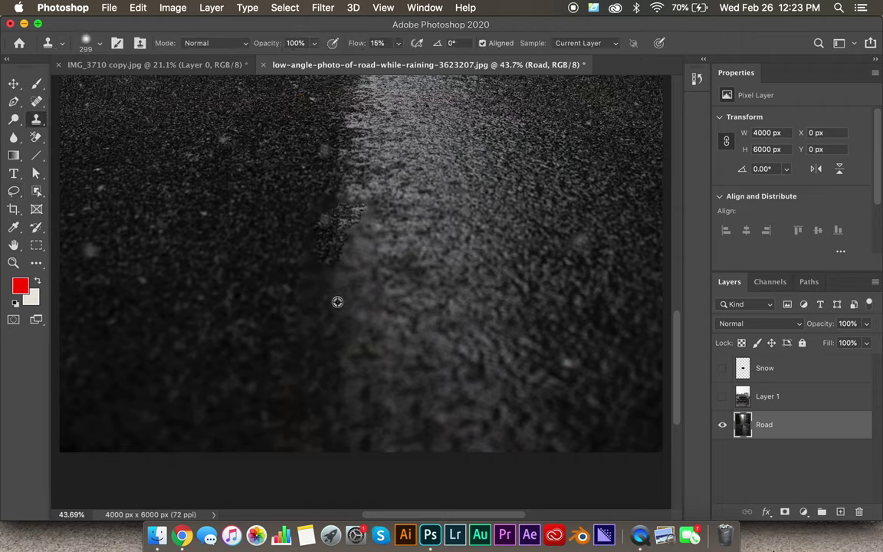
pyautogui.keyDown('alt'); pyautogui.click(340, 341); pyautogui.keyUp('alt')
pyautogui.moveTo(337, 268)
pyautogui.mouseDown()
pyautogui.moveTo(326, 201)
pyautogui.moveTo(337, 198)
pyautogui.moveTo(314, 195)
pyautogui.mouseUp()
pyautogui.scroll(2, 394, 297)
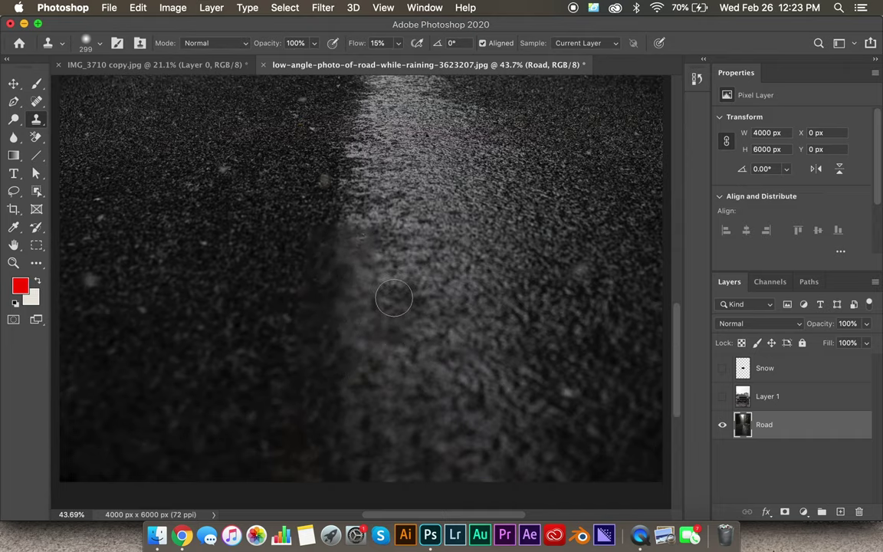
pyautogui.keyDown('alt'); pyautogui.click(345, 179); pyautogui.keyUp('alt')
pyautogui.moveTo(329, 234)
pyautogui.mouseDown()
pyautogui.moveTo(353, 235)
pyautogui.moveTo(332, 237)
pyautogui.moveTo(357, 245)
pyautogui.moveTo(321, 253)
pyautogui.moveTo(343, 258)
pyautogui.moveTo(374, 231)
pyautogui.moveTo(374, 244)
pyautogui.moveTo(356, 240)
pyautogui.moveTo(349, 268)
pyautogui.mouseUp()
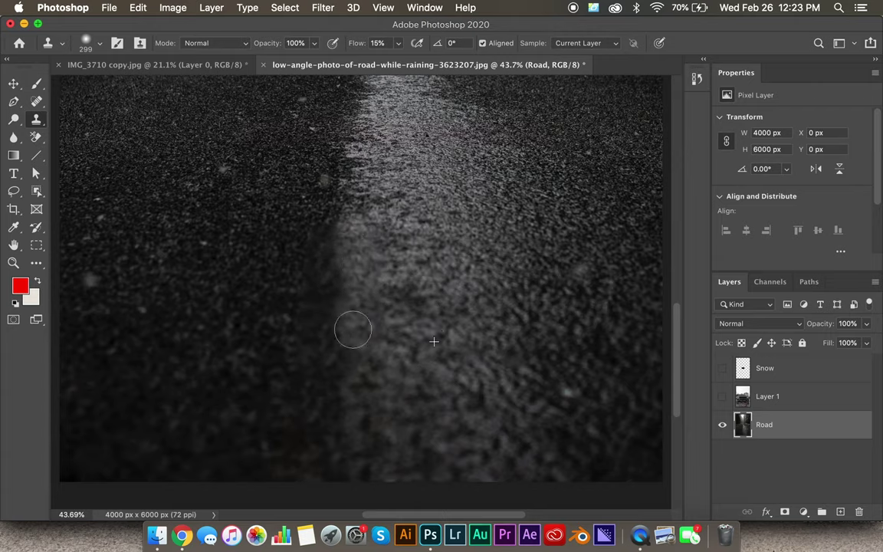
# Make the car layer visible above the cleaned road and duplicate it
pyautogui.keyDown('alt'); pyautogui.scroll(-2, 350, 355); pyautogui.keyUp('alt')
pyautogui.keyDown('alt'); pyautogui.scroll(-2, 350, 355); pyautogui.keyUp('alt')
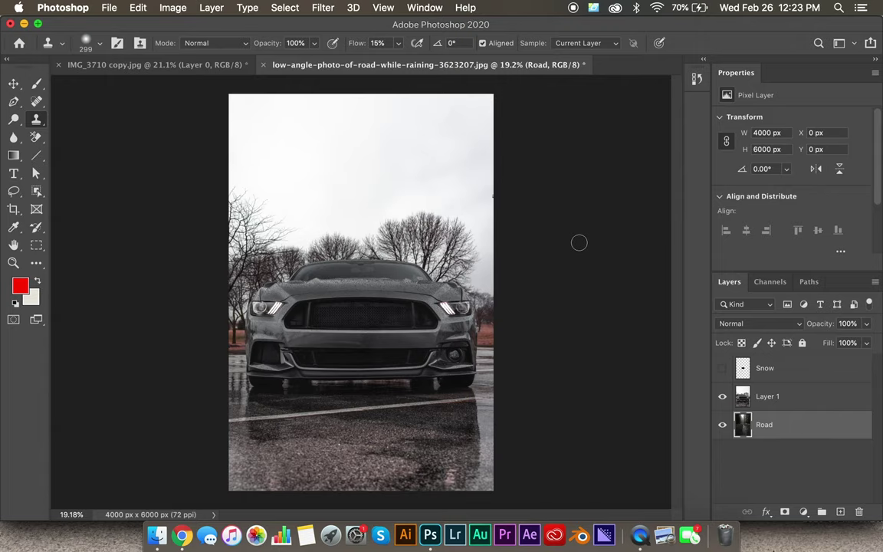
pyautogui.click(744, 398)
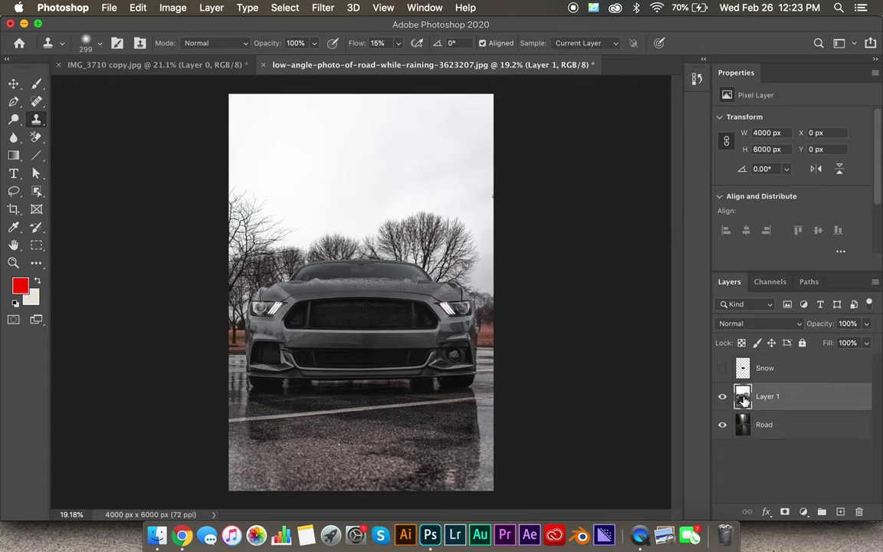
pyautogui.press('super+j')
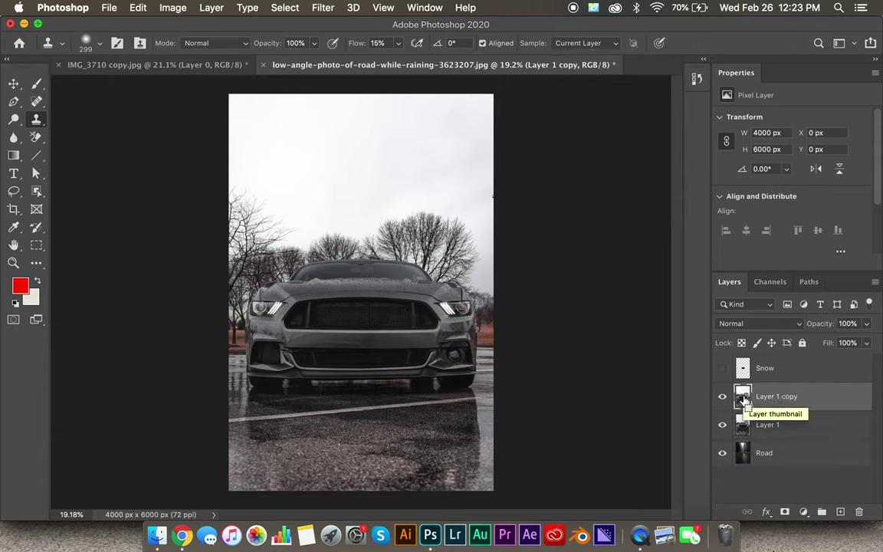
# Move the original car layer beneath the Road layer as a hidden layer named Backup, and make Layer 1 copy active
pyautogui.moveTo(742, 423); pyautogui.dragTo(755, 463)
pyautogui.doubleClick(763, 455)
pyautogui.write('Backup')
pyautogui.press('Return')
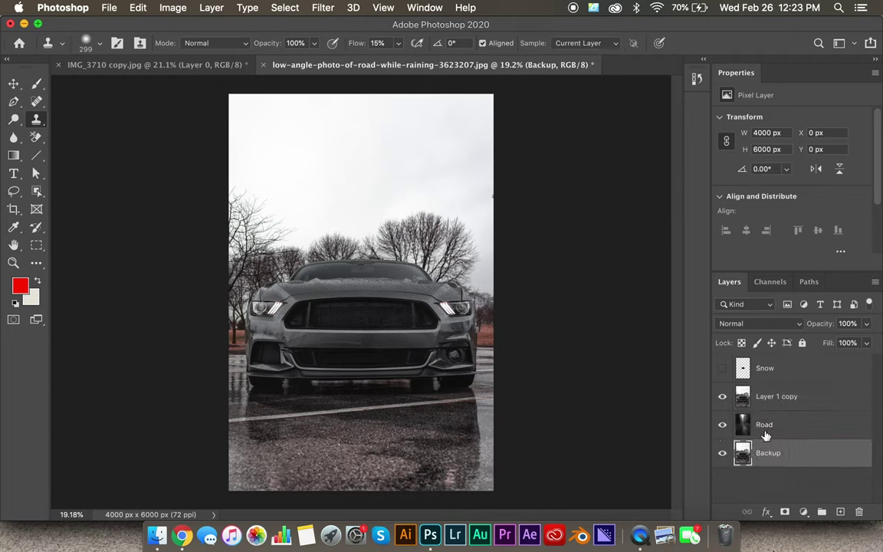
pyautogui.click(743, 397)
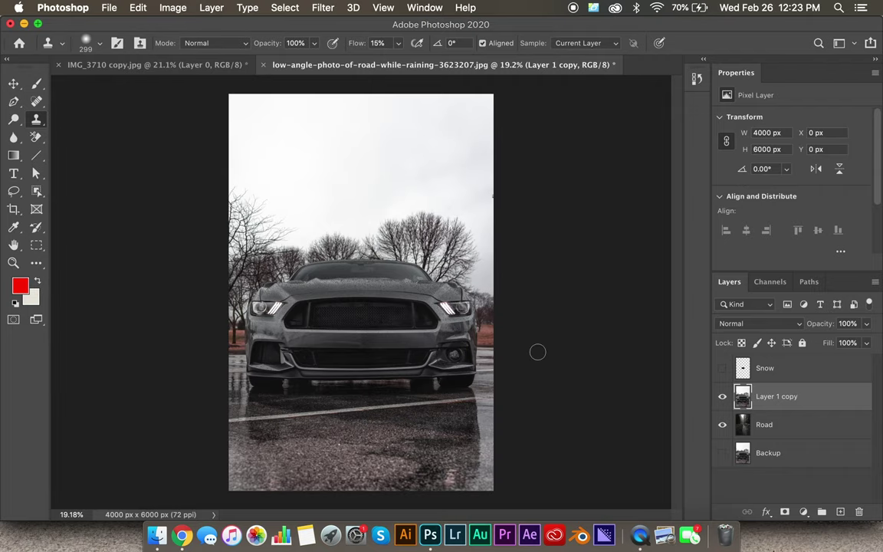
# Start a Pen path on Layer 1 copy at the left tyre's inner edge, following the underside of the front bumper with a slight curve
pyautogui.scroll(5, 366, 358)
pyautogui.scroll(1, 406, 397)
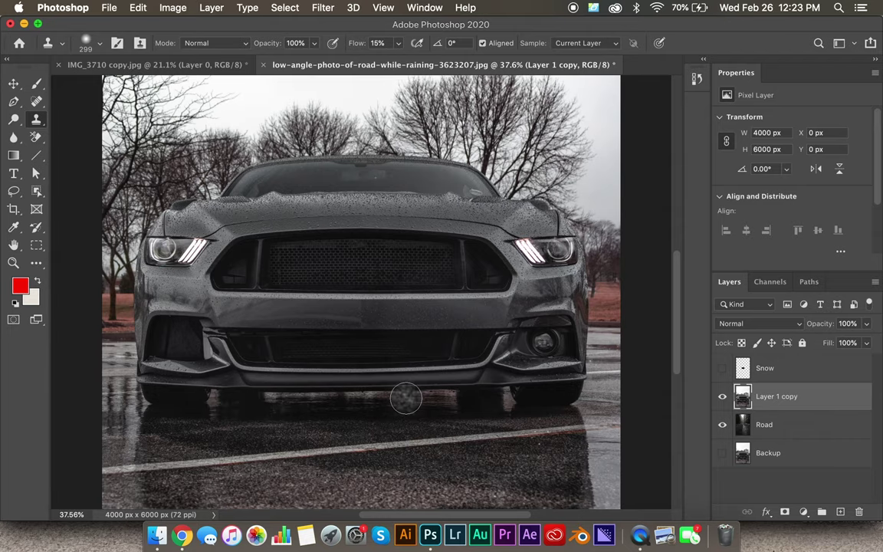
pyautogui.press('p')
pyautogui.scroll(3, 235, 405)
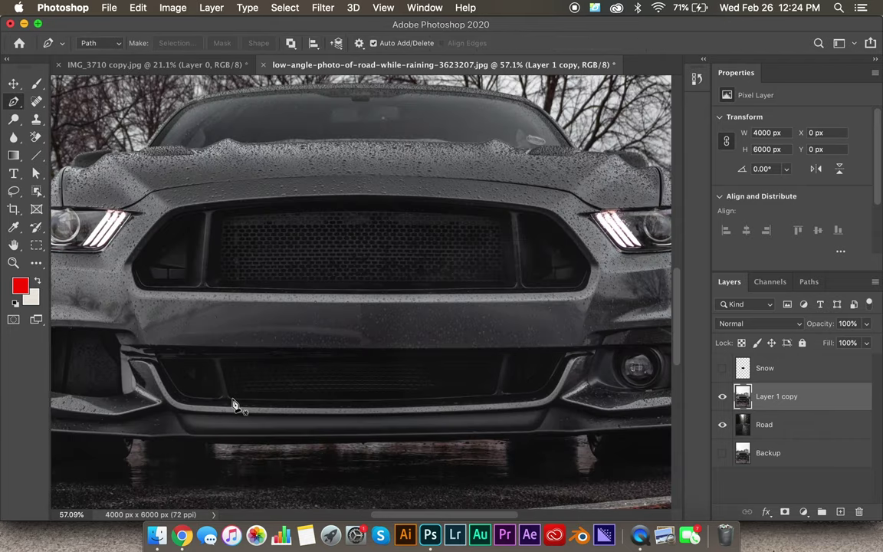
pyautogui.scroll(5, 235, 405)
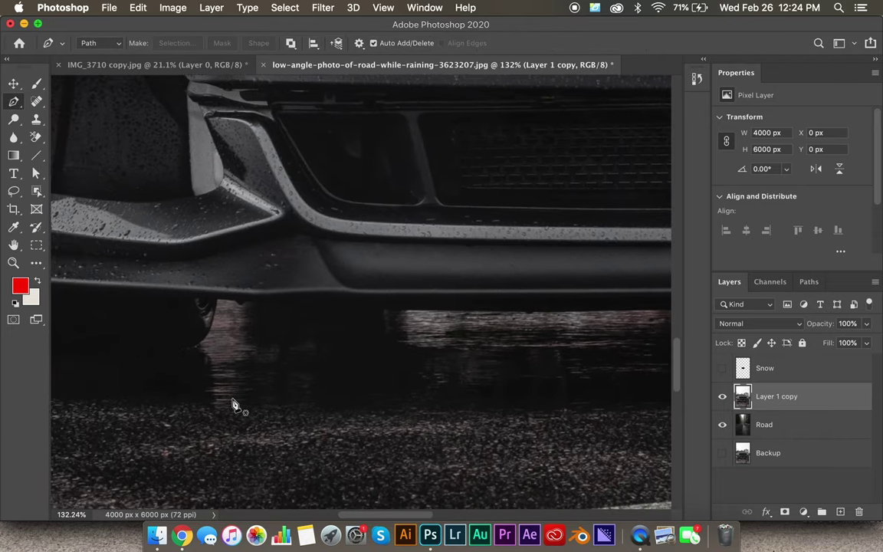
pyautogui.scroll(6, 234, 405)
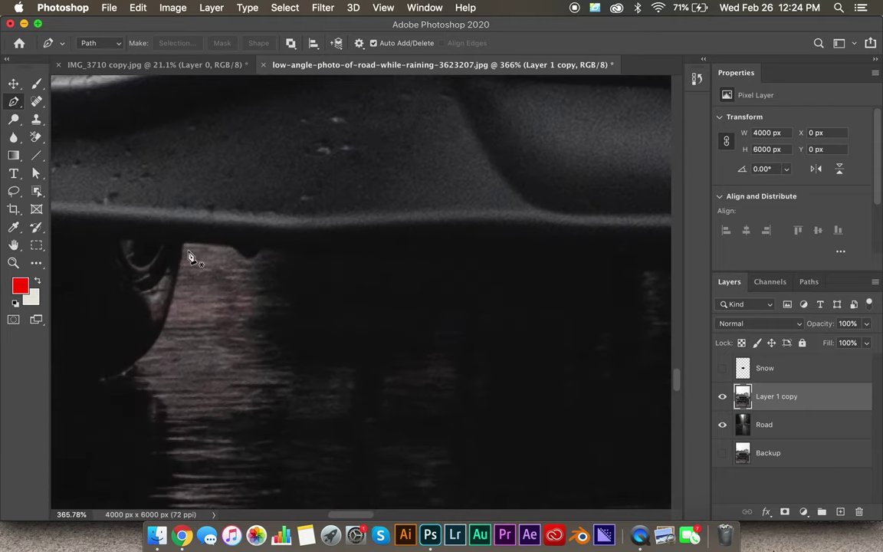
pyautogui.click(184, 244)
pyautogui.click(632, 256)
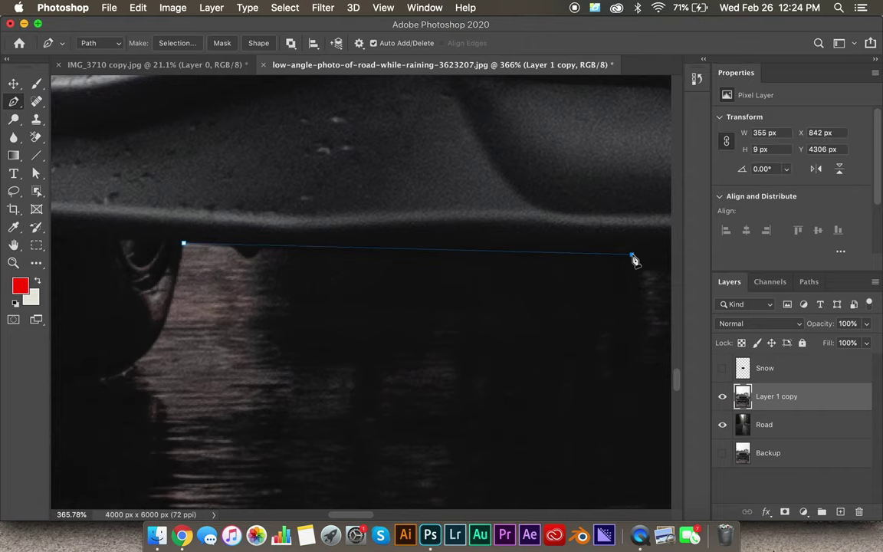
pyautogui.click(395, 254)
pyautogui.click(286, 245)
pyautogui.click(508, 252)
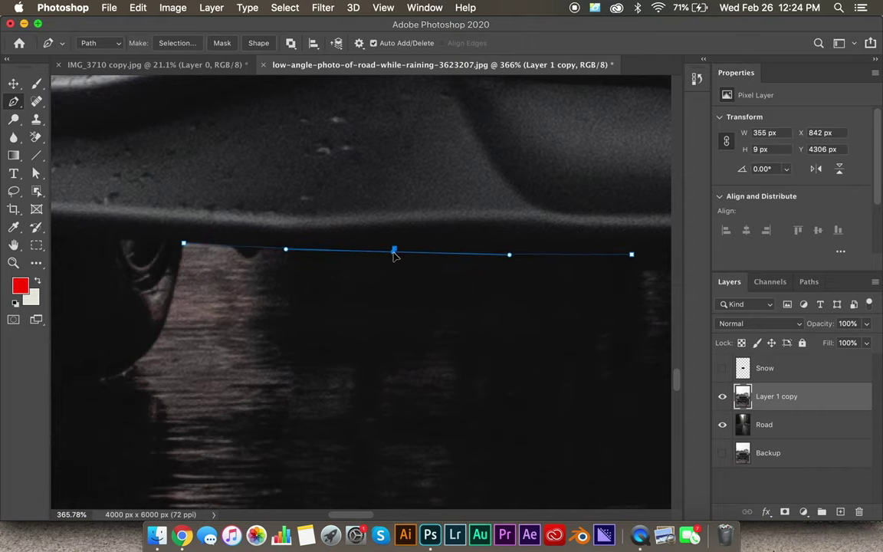
# Extend the path along the bumper's underside above the bright reflection and bend the segment to match its lower edge
pyautogui.hscroll(10, 406, 256)
pyautogui.click(605, 269)
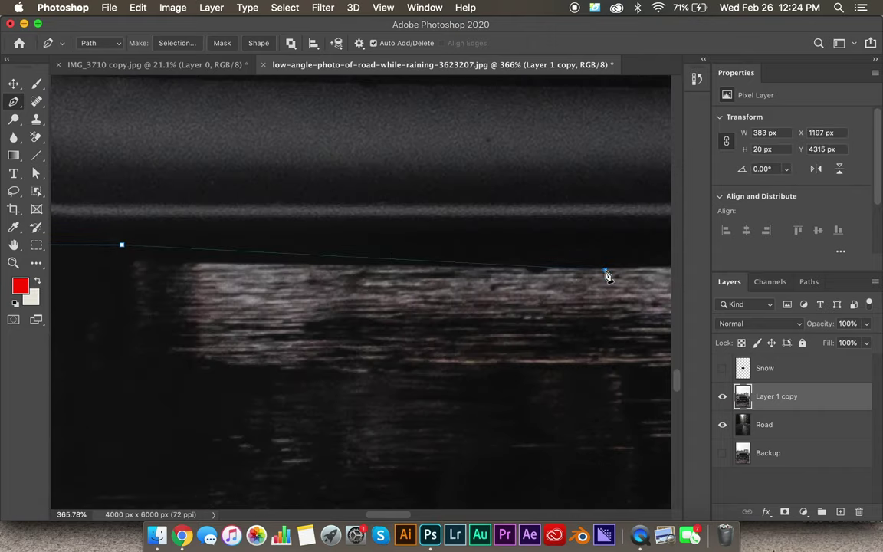
pyautogui.click(327, 256)
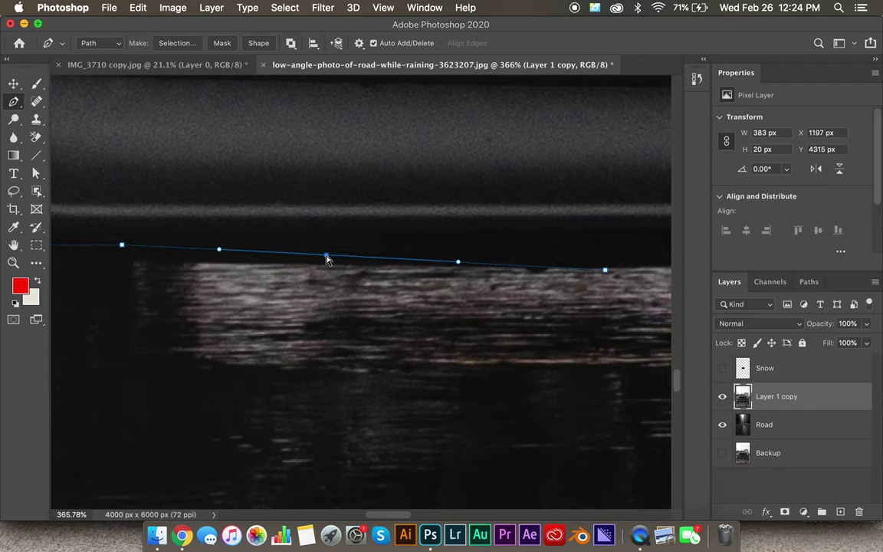
pyautogui.moveTo(327, 260); pyautogui.dragTo(322, 265)
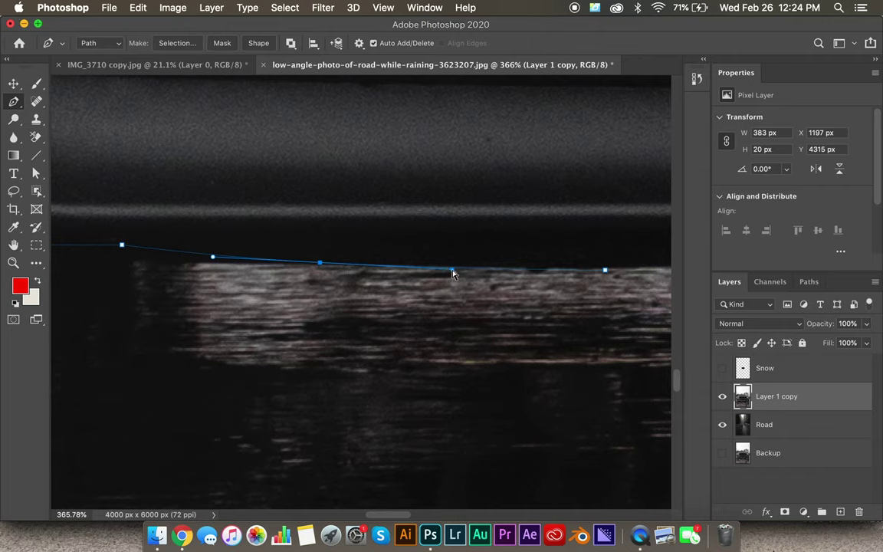
pyautogui.moveTo(481, 274); pyautogui.dragTo(505, 270)
# Replace the misaligned anchor left of the bright reflection with a new one fitted to the bumper's lower edge
pyautogui.hscroll(-5, 504, 269)
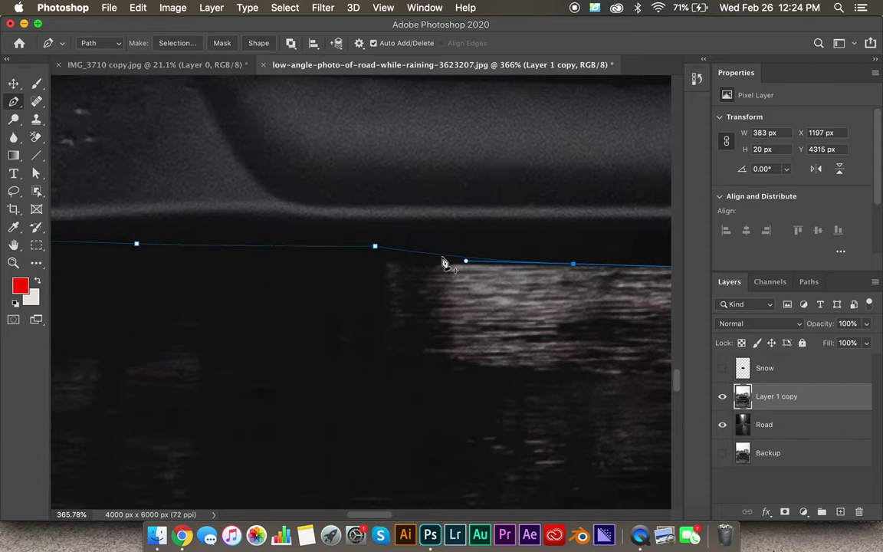
pyautogui.click(375, 247)
pyautogui.hscroll(2, 390, 297)
pyautogui.hscroll(-3, 390, 297)
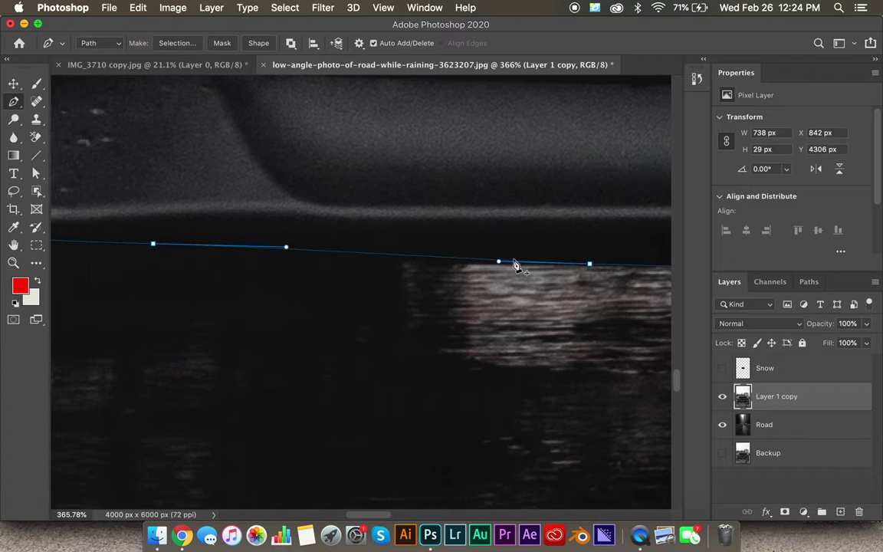
pyautogui.click(383, 254)
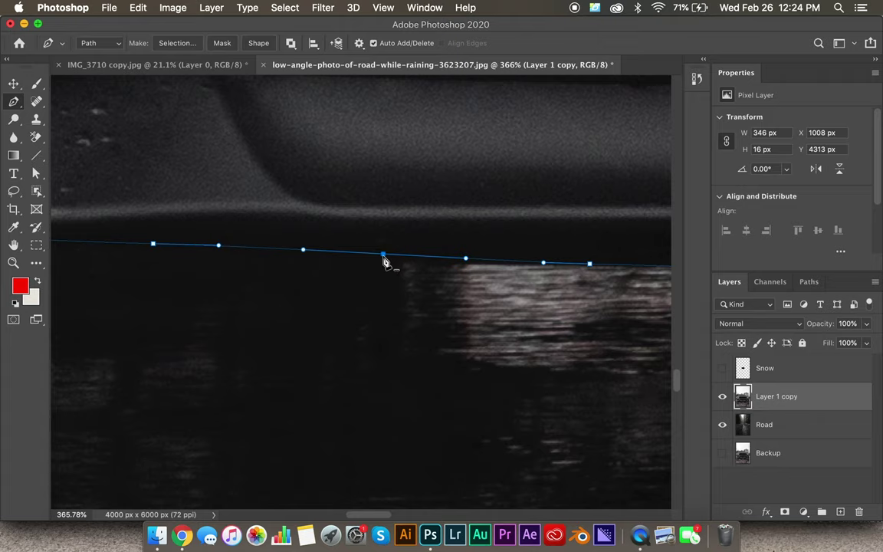
pyautogui.moveTo(383, 259); pyautogui.dragTo(382, 262)
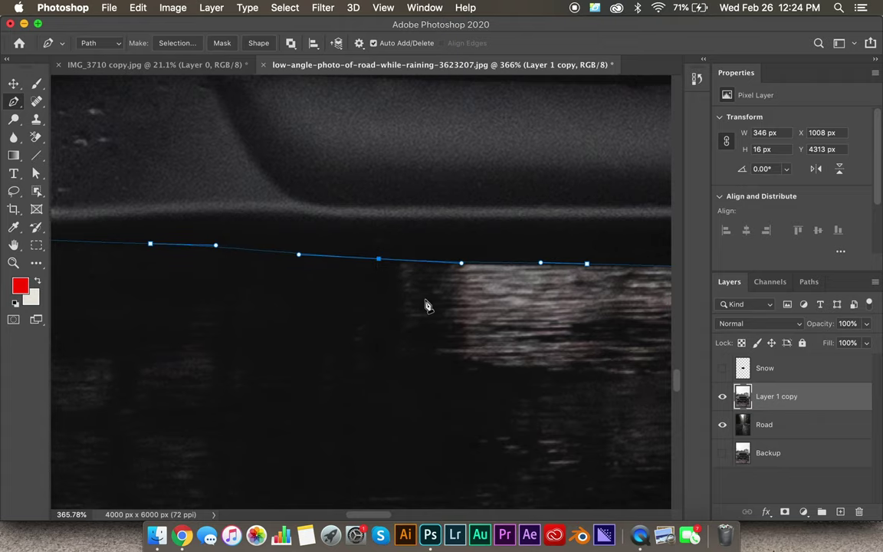
# Continue the path across the middle of the bumper's lower edge to just before the right tyre
pyautogui.hscroll(10, 428, 306)
pyautogui.moveTo(230, 274); pyautogui.dragTo(230, 268)
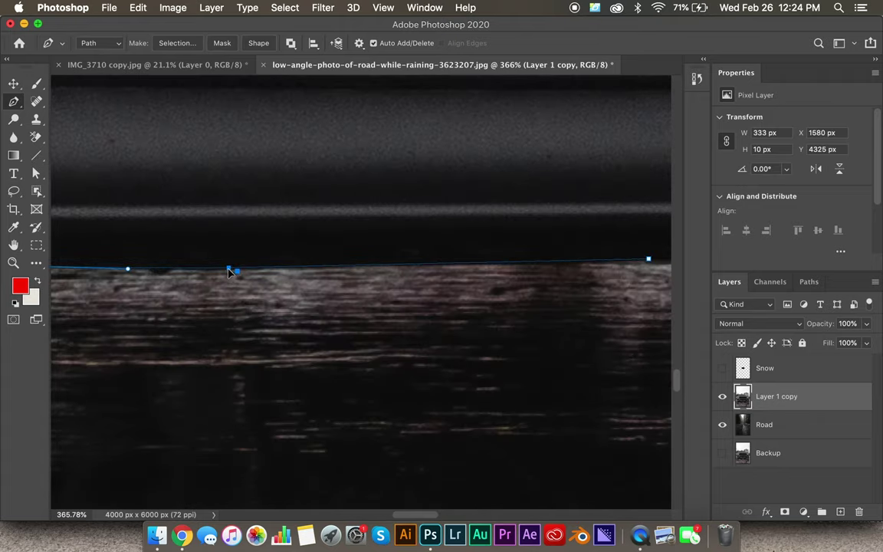
pyautogui.hscroll(8, 380, 335)
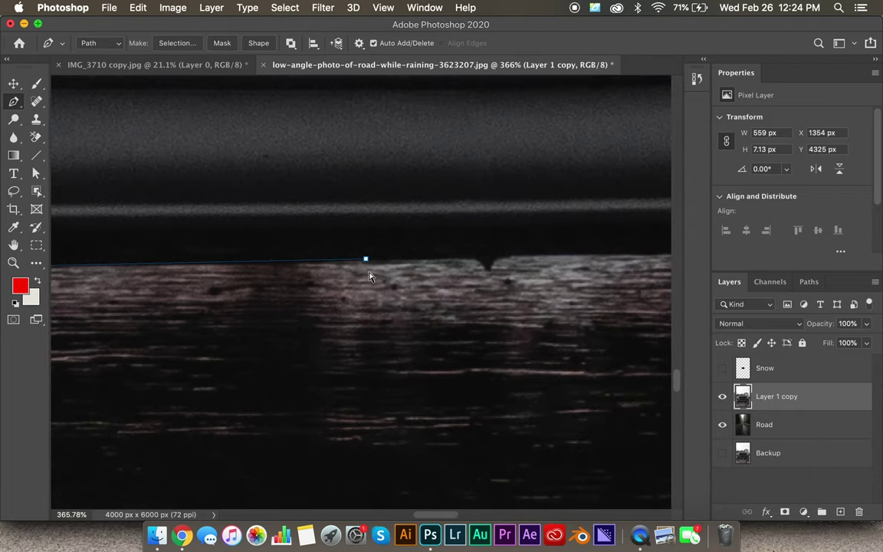
pyautogui.hscroll(4, 368, 278)
pyautogui.click(633, 250)
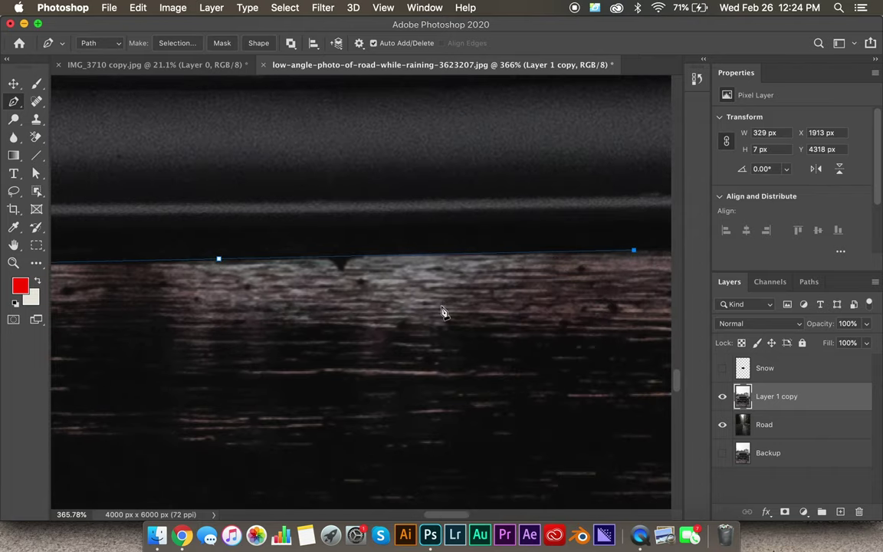
pyautogui.hscroll(3, 443, 312)
pyautogui.click(582, 258)
pyautogui.hscroll(2, 576, 262)
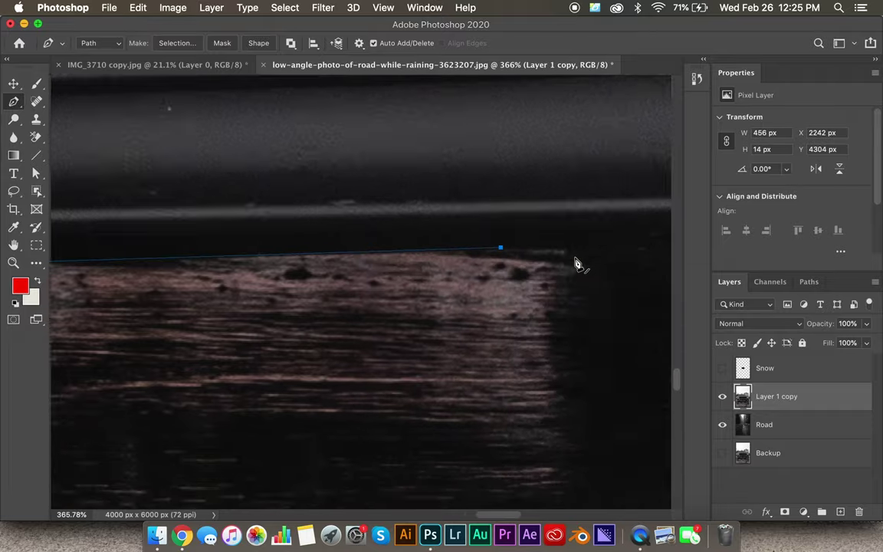
pyautogui.hscroll(10, 577, 263)
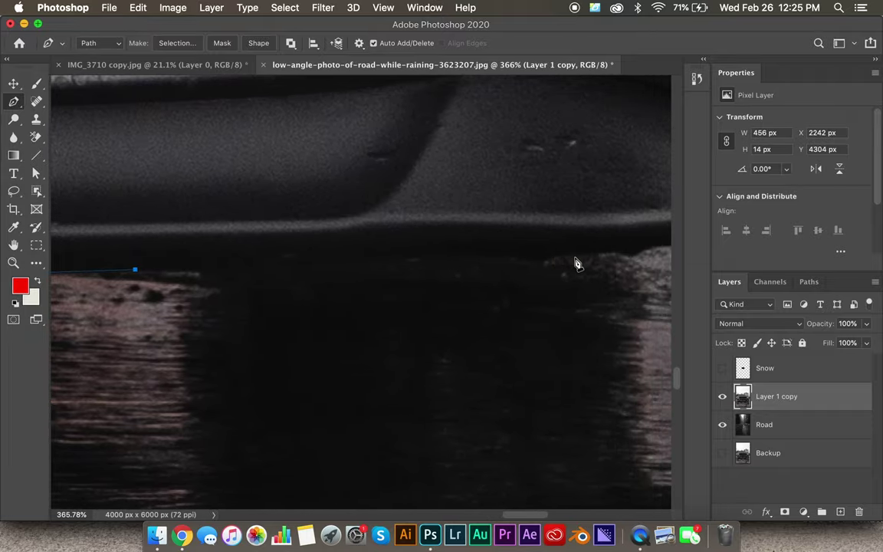
pyautogui.click(600, 253)
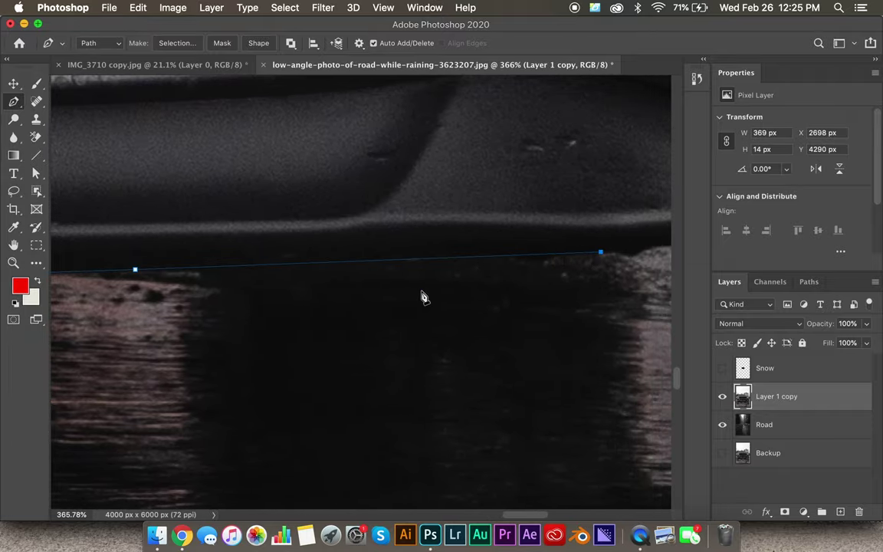
# Bring the path to the right tyre's inner corner and replace the preceding anchor to smooth the bumper edge
pyautogui.scroll(2, 524, 298)
pyautogui.click(478, 216)
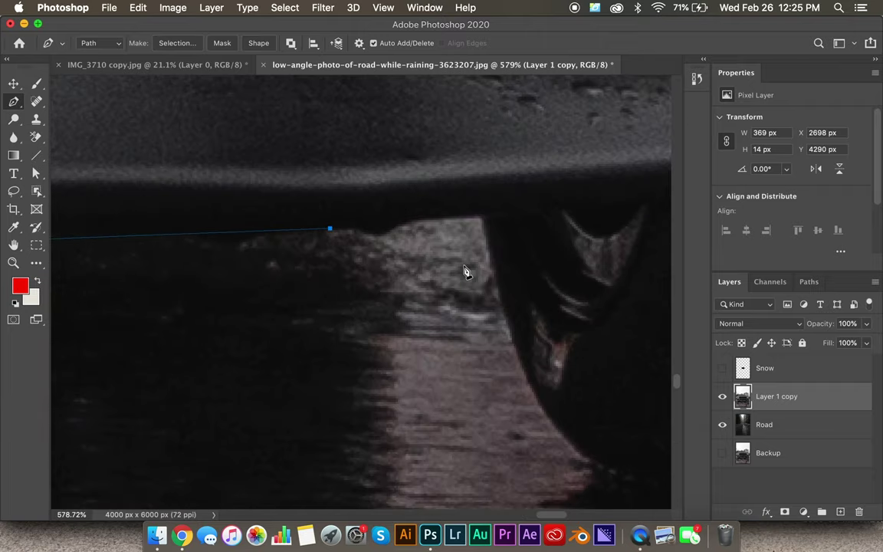
pyautogui.moveTo(477, 221); pyautogui.dragTo(481, 221)
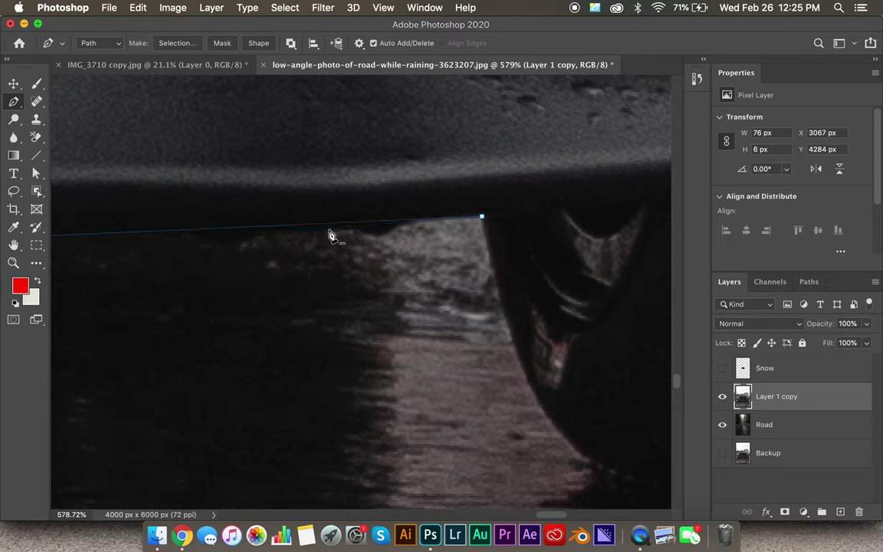
pyautogui.click(277, 230)
# Curve the path down the right tyre's inner edge to its underside, adjusting the handles to the tyre's contour
pyautogui.hscroll(1, 279, 236)
pyautogui.hscroll(5, 278, 236)
pyautogui.scroll(-3, 278, 236)
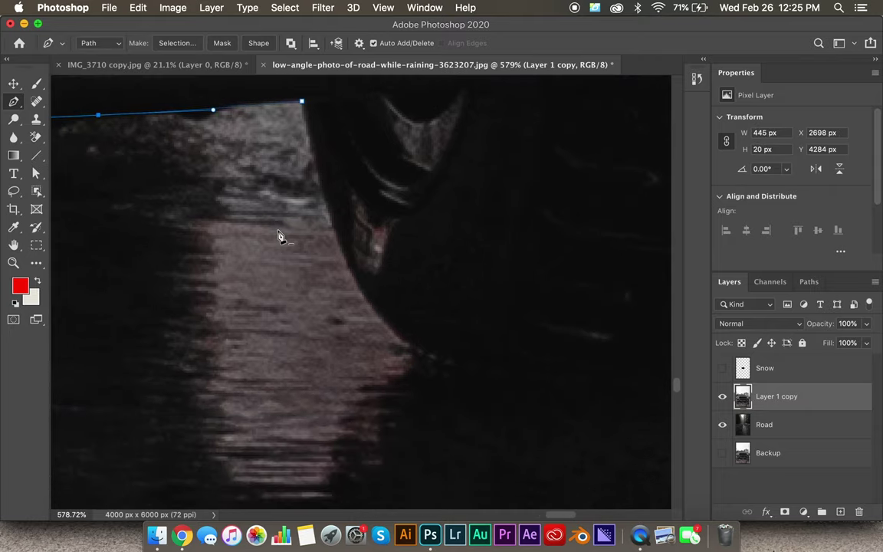
pyautogui.click(537, 367)
pyautogui.moveTo(396, 223); pyautogui.dragTo(352, 306)
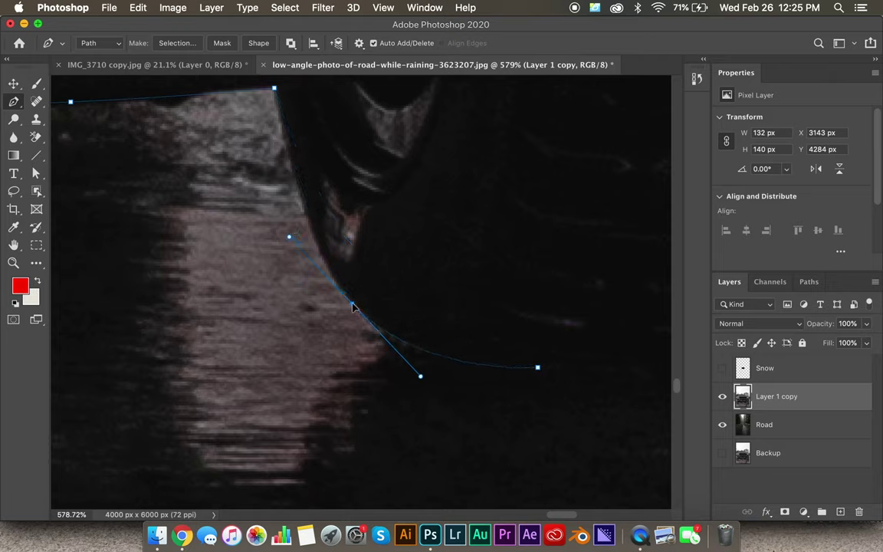
pyautogui.moveTo(288, 242); pyautogui.dragTo(303, 260)
pyautogui.moveTo(421, 377); pyautogui.dragTo(411, 366)
# Trace the path under the right tyre, up the car's right side and along the hood edge at the windshield base
pyautogui.scroll(-3, 412, 365)
pyautogui.hscroll(3, 412, 365)
pyautogui.scroll(2, 412, 366)
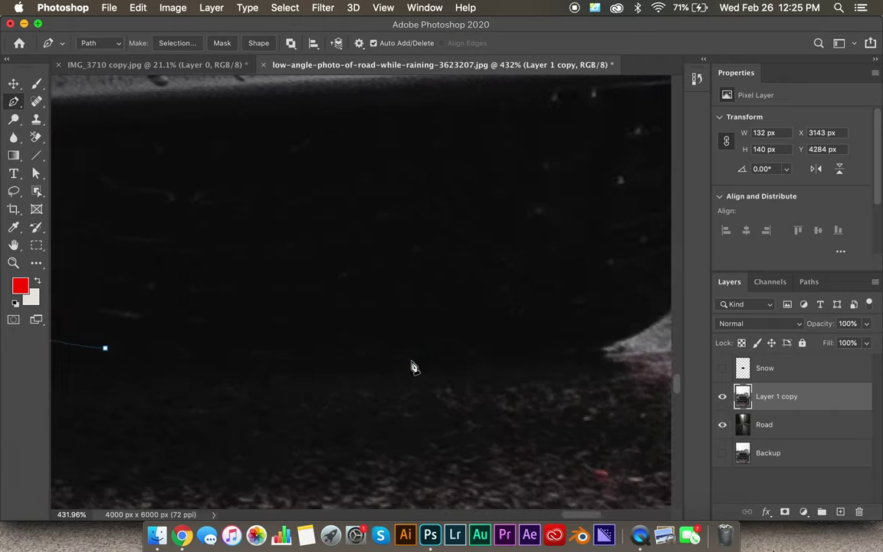
pyautogui.hscroll(3, 394, 240)
pyautogui.scroll(5, 426, 286)
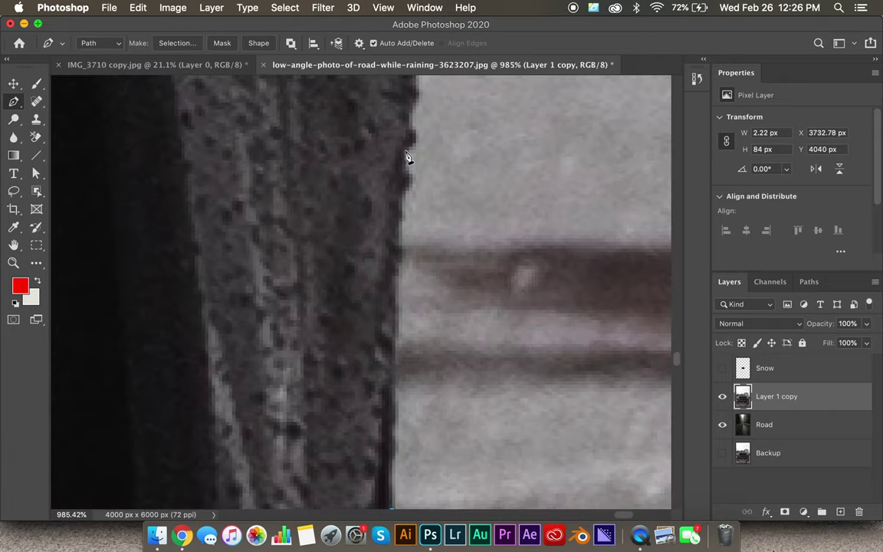
pyautogui.scroll(-3, 411, 225)
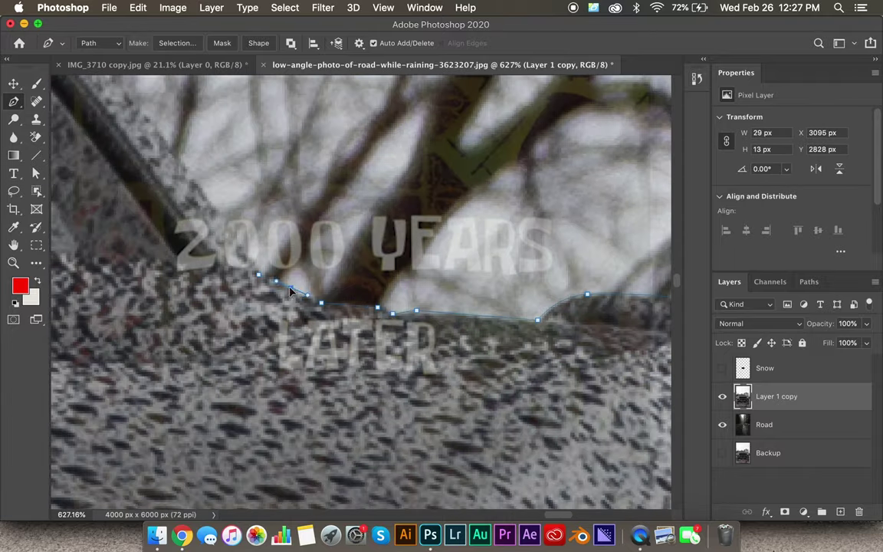
pyautogui.click(355, 294)
# Trace the rest of the car's outline down its left side and close the path around the left tyre's curved inner edge
pyautogui.scroll(-3, 356, 294)
pyautogui.hscroll(-3, 491, 321)
pyautogui.click(381, 163)
pyautogui.scroll(-5, 262, 324)
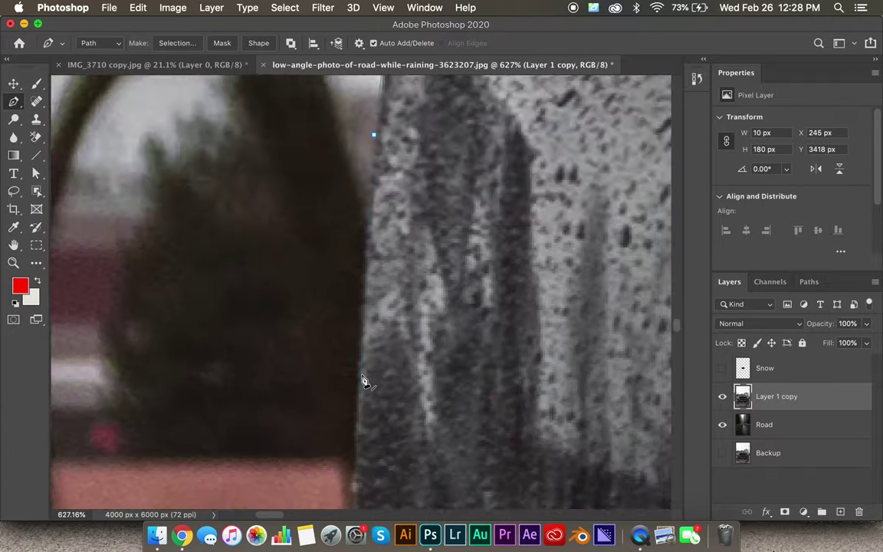
pyautogui.click(401, 241)
pyautogui.scroll(-5, 394, 345)
pyautogui.scroll(-3, 386, 335)
pyautogui.moveTo(438, 291); pyautogui.dragTo(467, 254)
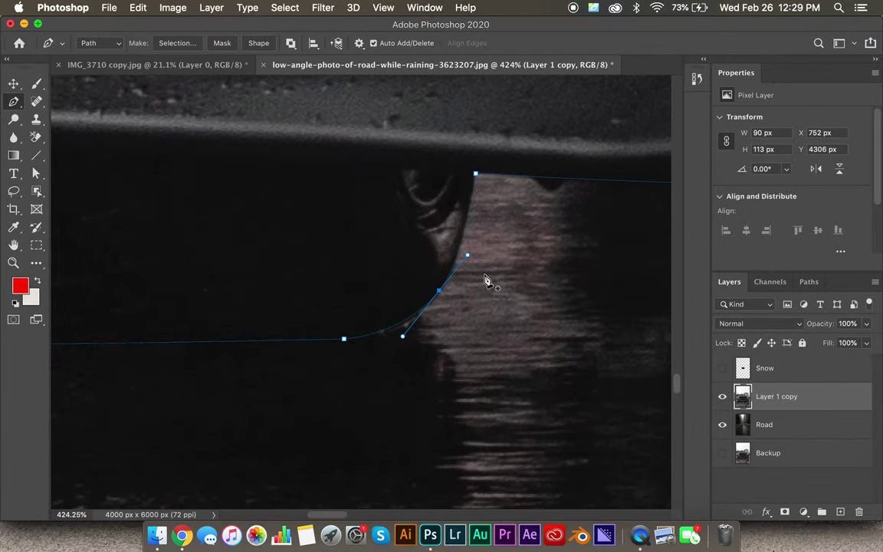
# Convert the closed car path to a new anti-aliased selection with a 0-pixel feather radius
pyautogui.scroll(-6, 484, 282)
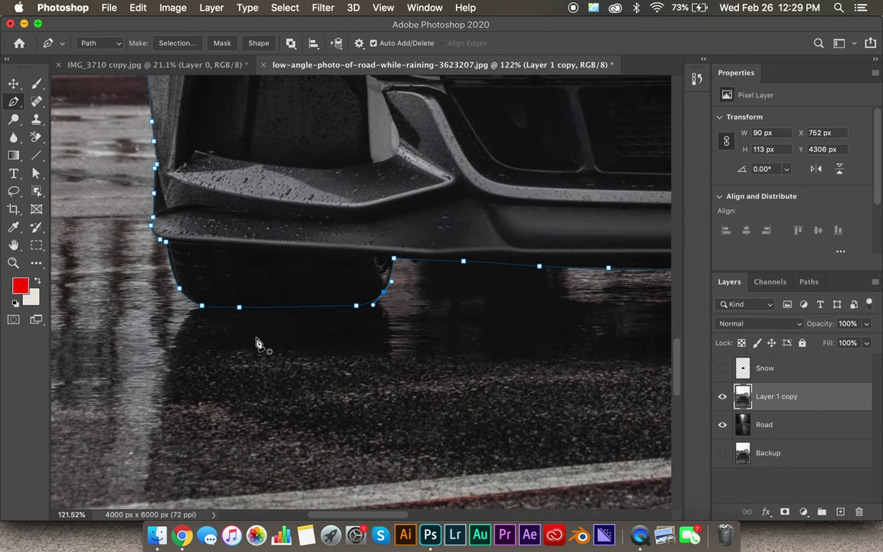
pyautogui.scroll(-5, 257, 344)
pyautogui.hscroll(4, 449, 282)
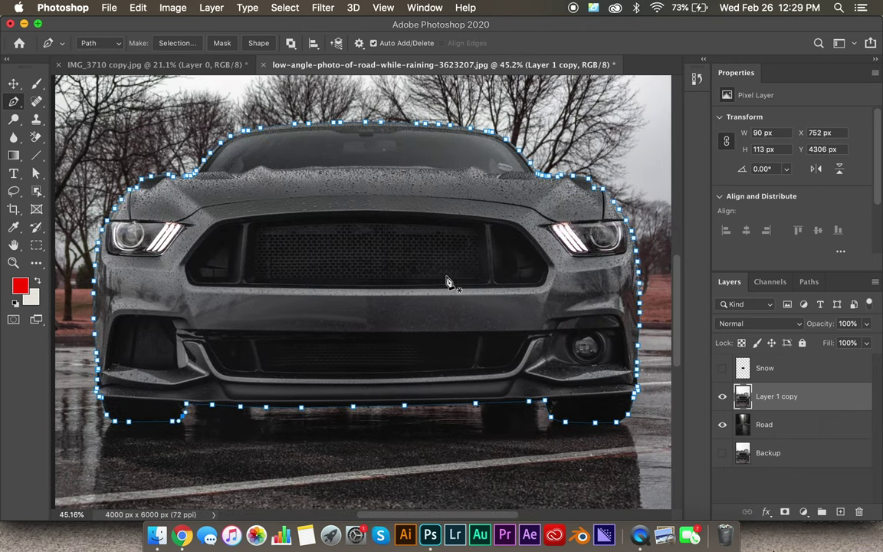
pyautogui.scroll(-1, 447, 282)
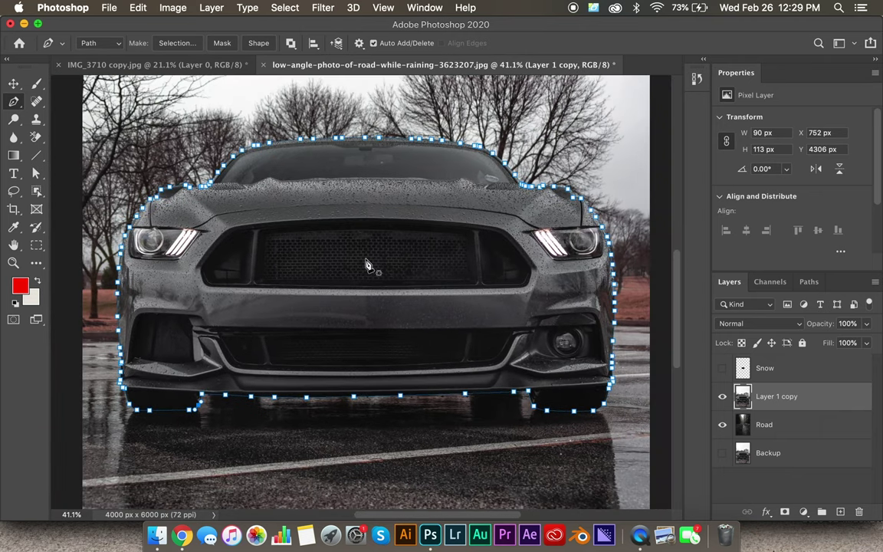
pyautogui.click(442, 316)
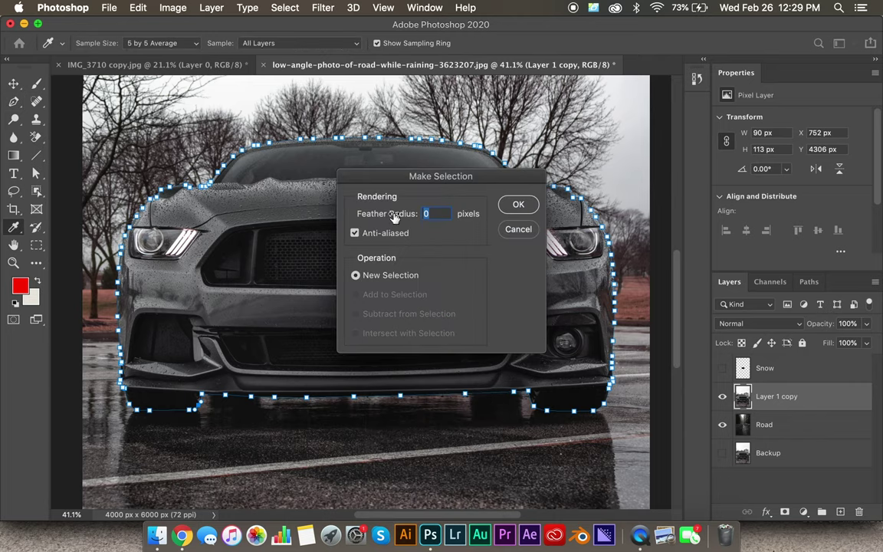
pyautogui.click(512, 207)
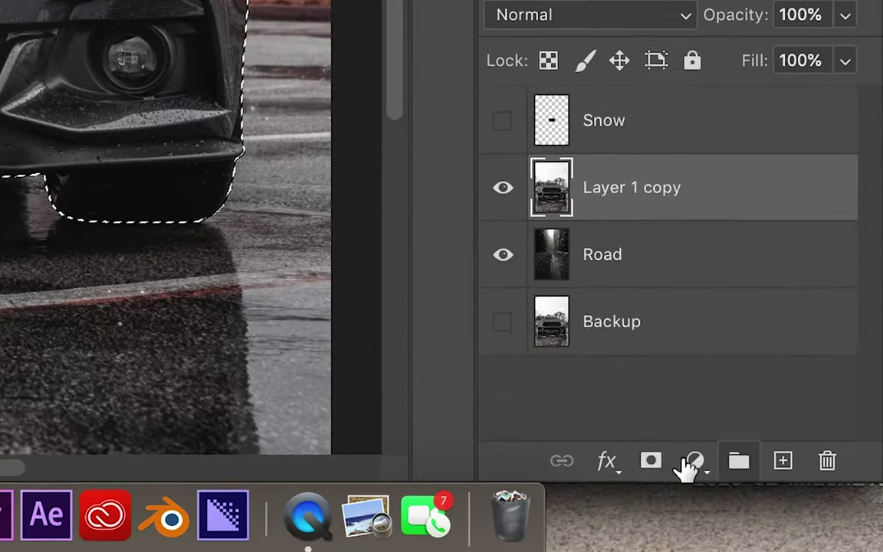
# Mask Layer 1 copy with the car selection and feather the layer mask by 2.0 px
pyautogui.click(650, 459)
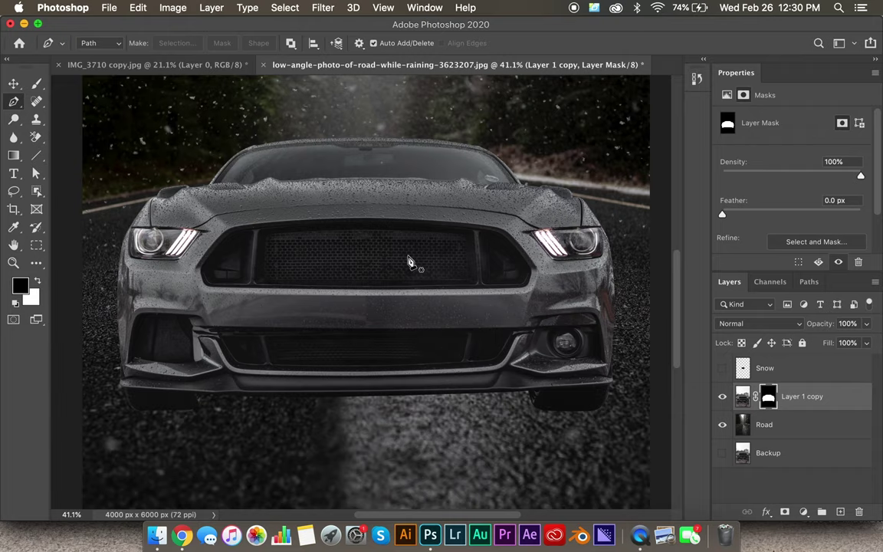
pyautogui.scroll(-3, 409, 263)
pyautogui.scroll(5, 541, 305)
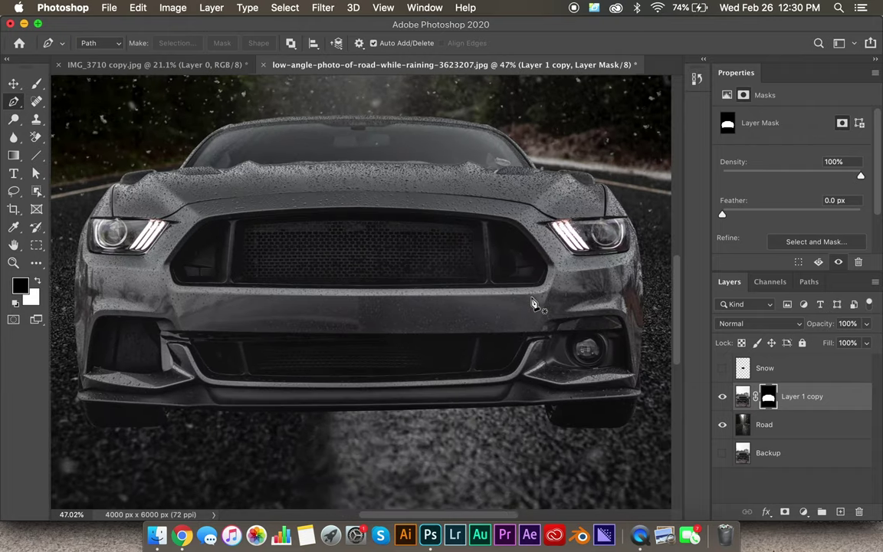
pyautogui.scroll(8, 534, 303)
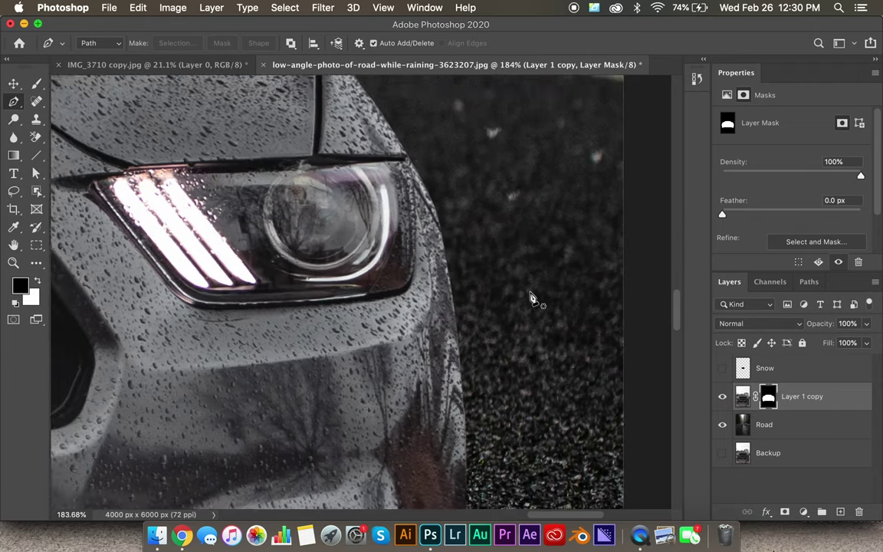
pyautogui.scroll(6, 533, 299)
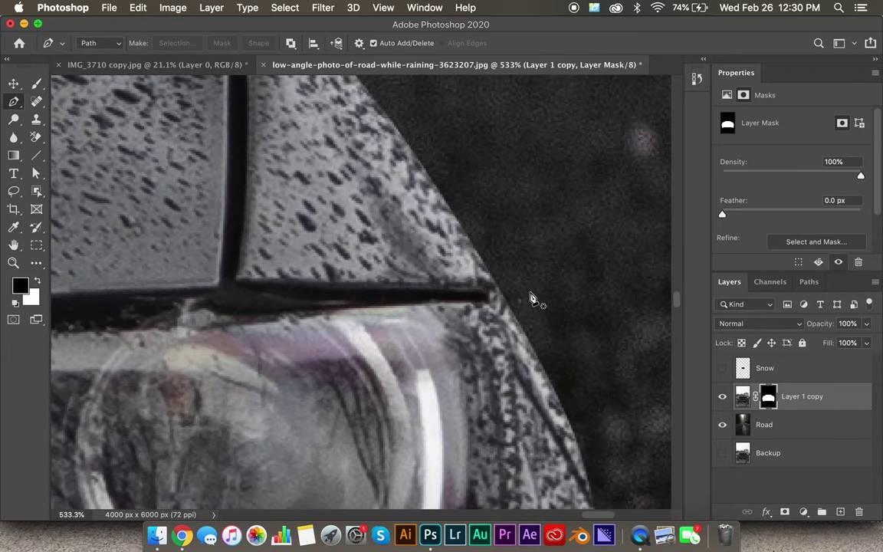
pyautogui.scroll(2, 534, 299)
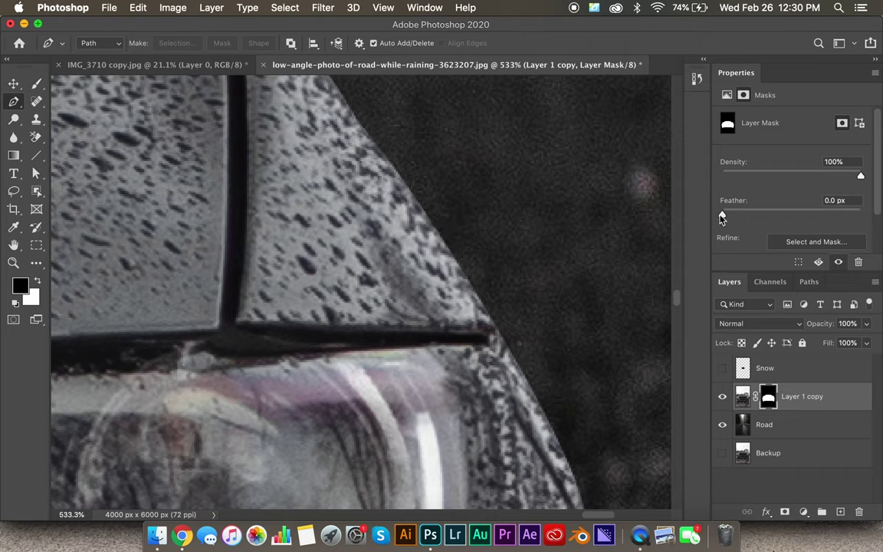
pyautogui.moveTo(735, 218)
pyautogui.mouseDown()
pyautogui.moveTo(810, 215)
pyautogui.moveTo(740, 217)
pyautogui.mouseUp()
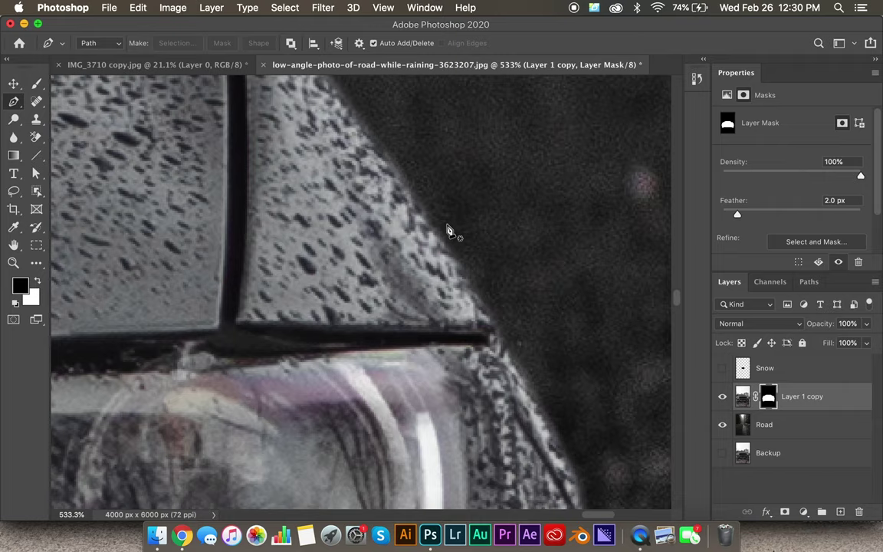
# Move the masked car on Layer 1 copy straight up the road, then deselect the layer
pyautogui.press('super+0')
pyautogui.scroll(-3, 462, 175)
pyautogui.press('super+0')
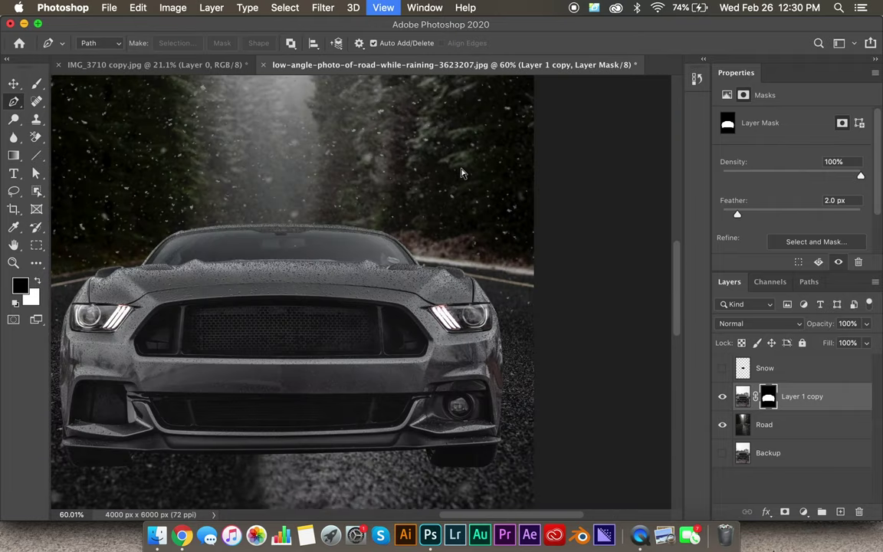
pyautogui.scroll(3, 355, 222)
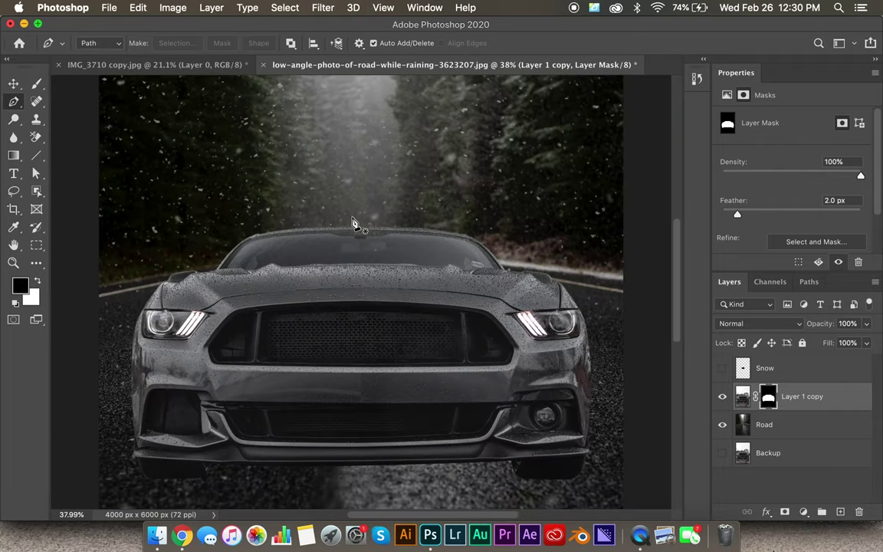
pyautogui.scroll(-2, 355, 222)
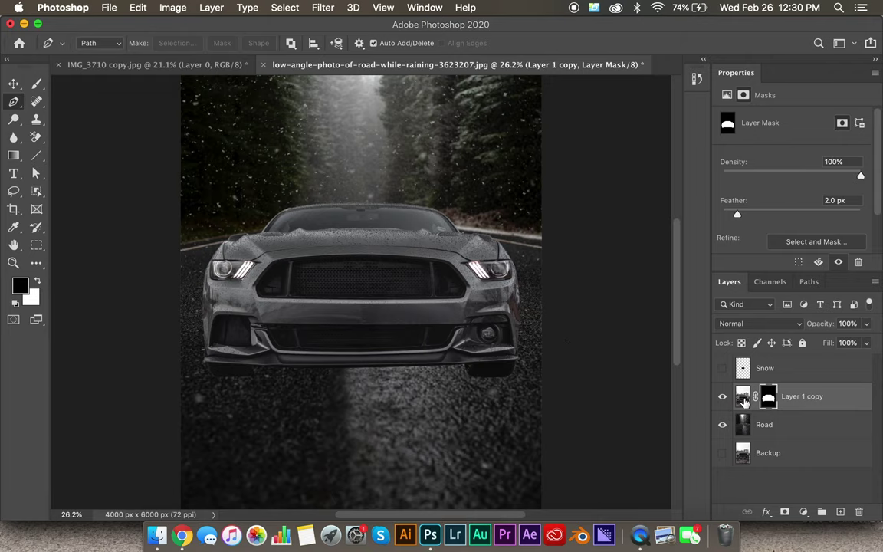
pyautogui.click(743, 396)
pyautogui.click(13, 82)
pyautogui.scroll(-1, 79, 184)
pyautogui.moveTo(370, 298); pyautogui.dragTo(369, 230)
pyautogui.click(603, 362)
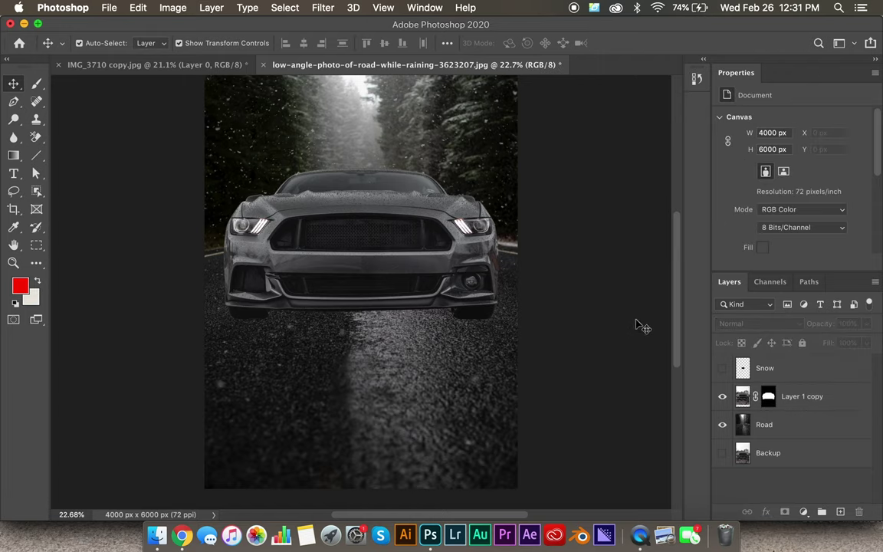
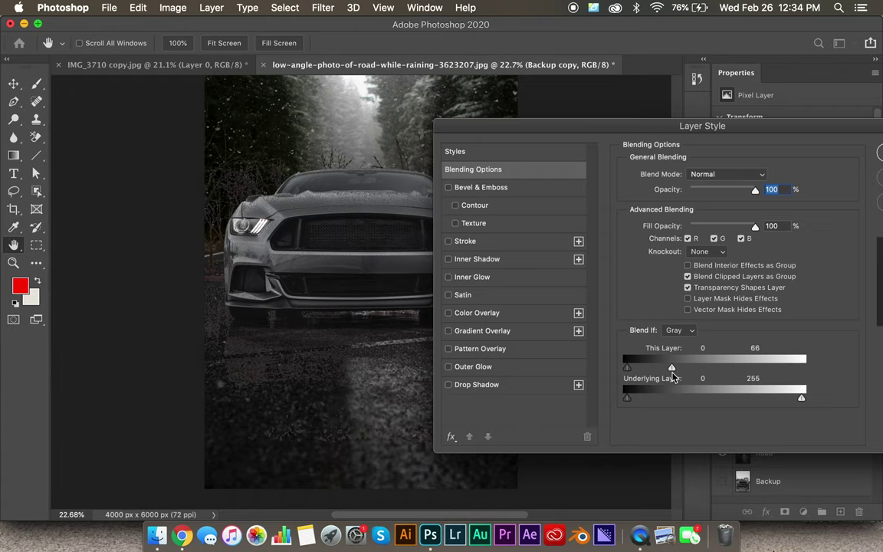
# Reset the Backup copy layer's blending changes and cancel its layer style settings
pyautogui.keyDown('alt'); pyautogui.click(880, 178); pyautogui.keyUp('alt')
pyautogui.moveTo(783, 138); pyautogui.dragTo(674, 164)
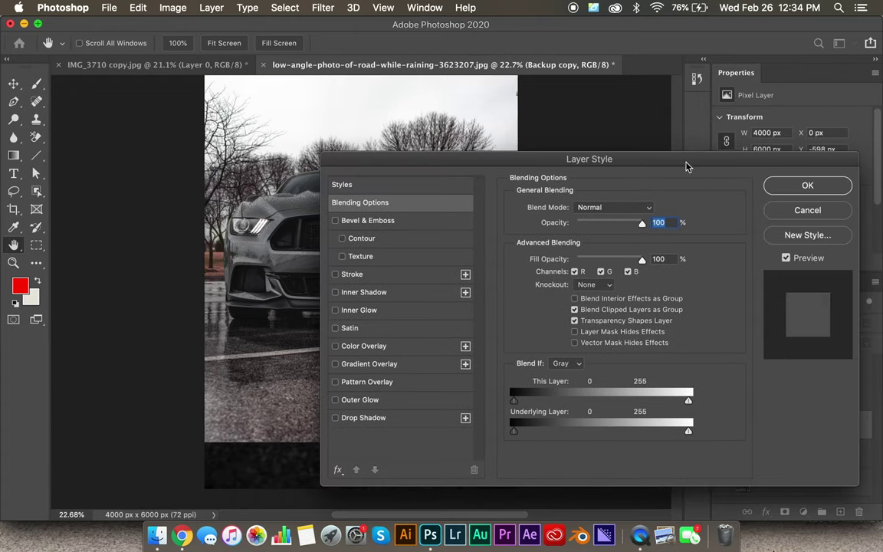
pyautogui.click(814, 211)
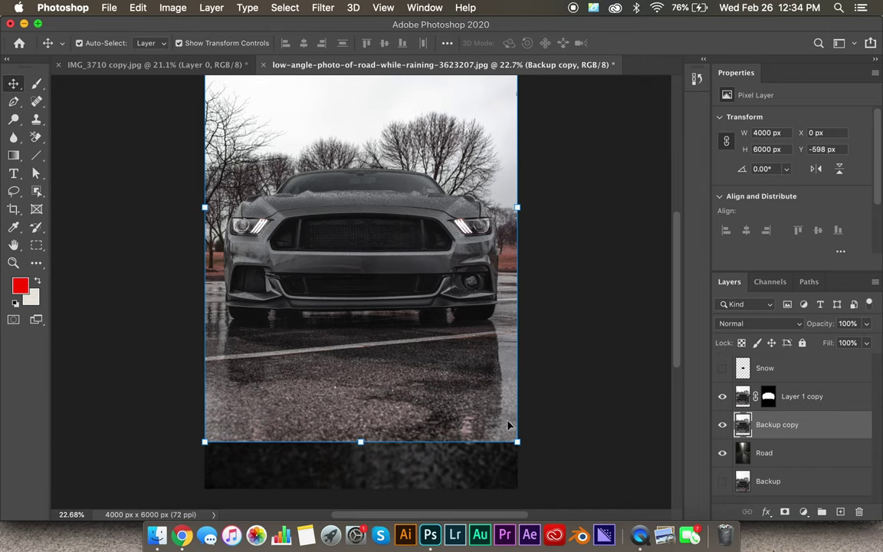
# Trace a closed Pen path around the white parking line in front of the car on the Backup copy layer
pyautogui.scroll(5, 318, 371)
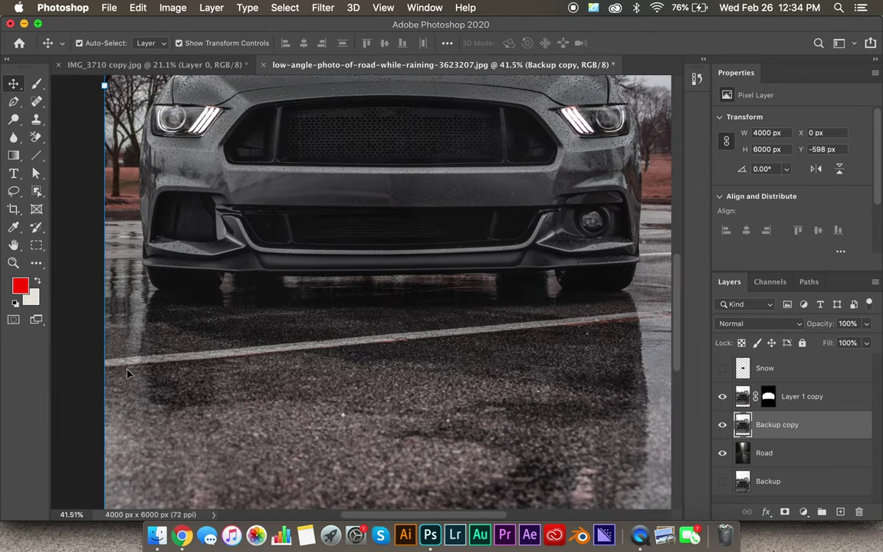
pyautogui.press('p')
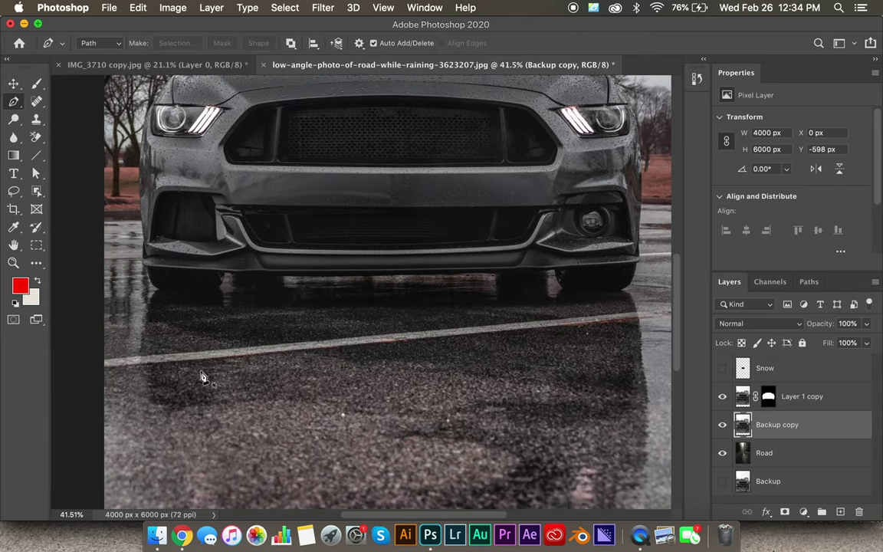
pyautogui.hscroll(6, 217, 406)
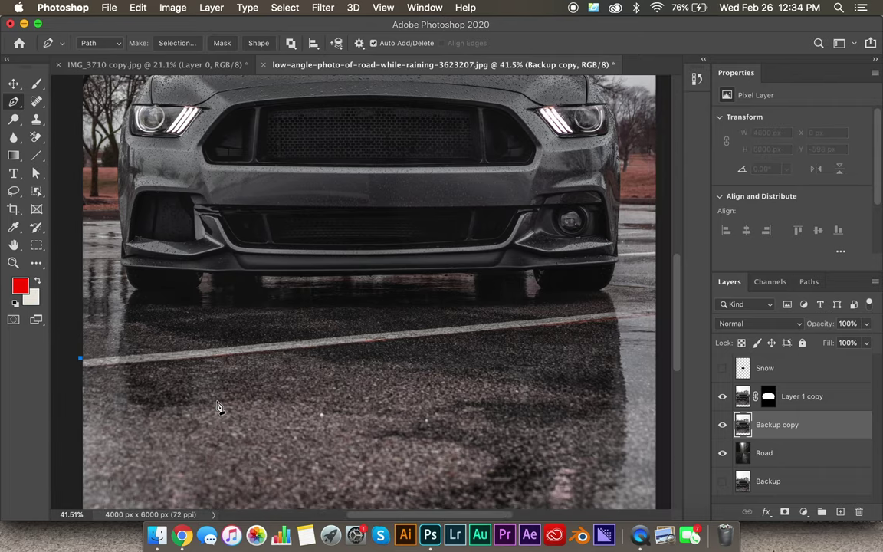
pyautogui.click(429, 337)
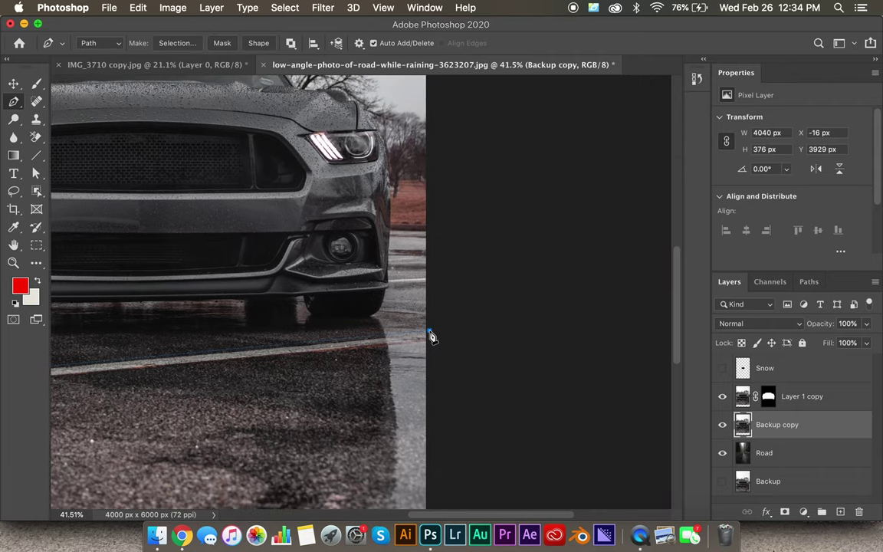
pyautogui.hscroll(-5, 427, 345)
pyautogui.click(72, 337)
pyautogui.hscroll(-2, 75, 360)
pyautogui.click(171, 347)
# Convert the parking line path to a new anti-aliased selection with 0-pixel feather and fill it to remove the line
pyautogui.rightClick(202, 337)
pyautogui.click(260, 395)
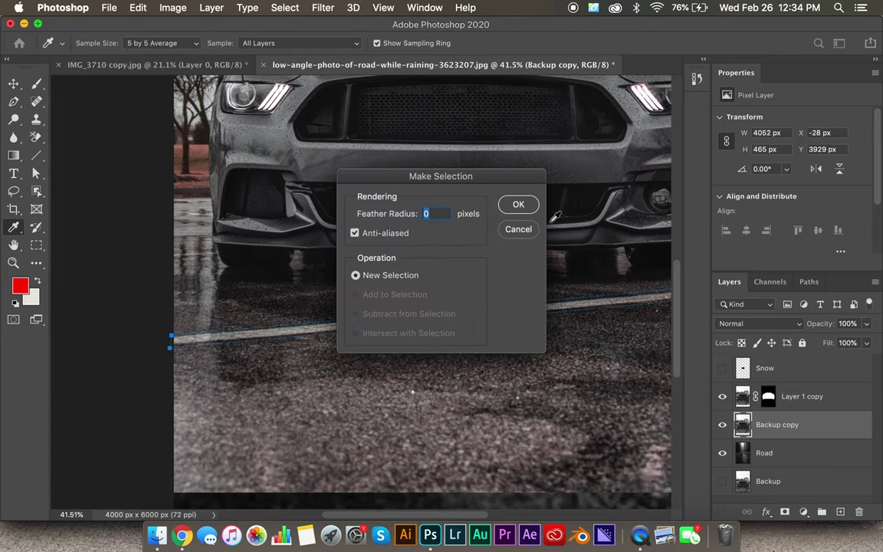
pyautogui.click(518, 203)
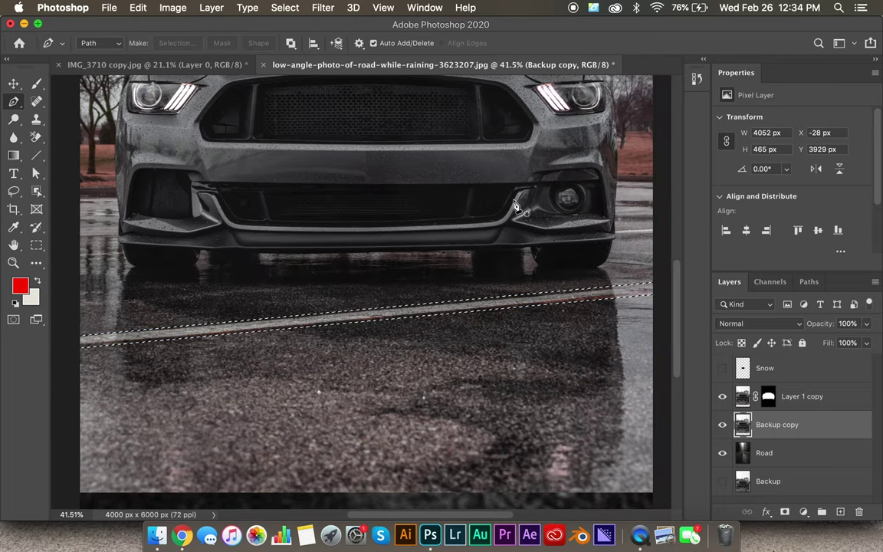
pyautogui.hotkey('shift', 'BackSpace')
pyautogui.click(702, 131)
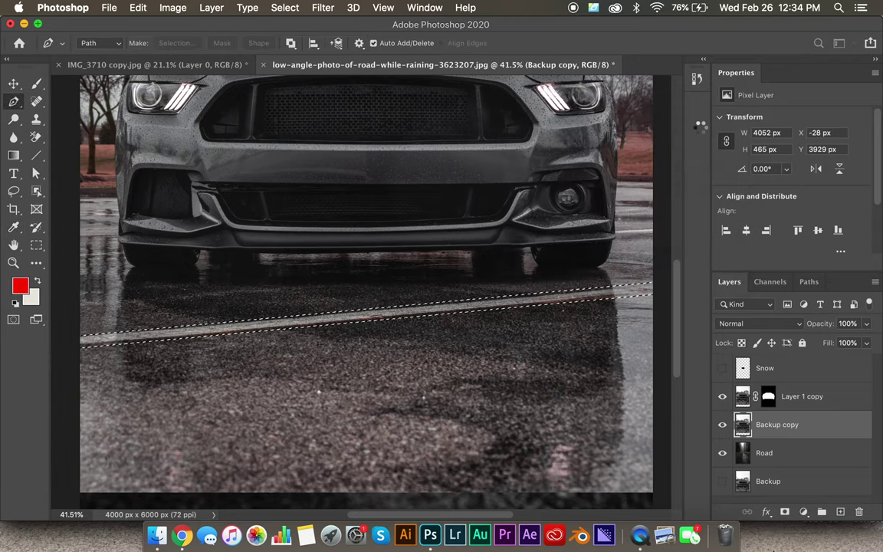
# Blend out Backup copy's bright tones using Blend If on This Layer, lowering the white limit to 71 and splitting it toward black
pyautogui.scroll(-5, 300, 442)
pyautogui.scroll(-1, 300, 442)
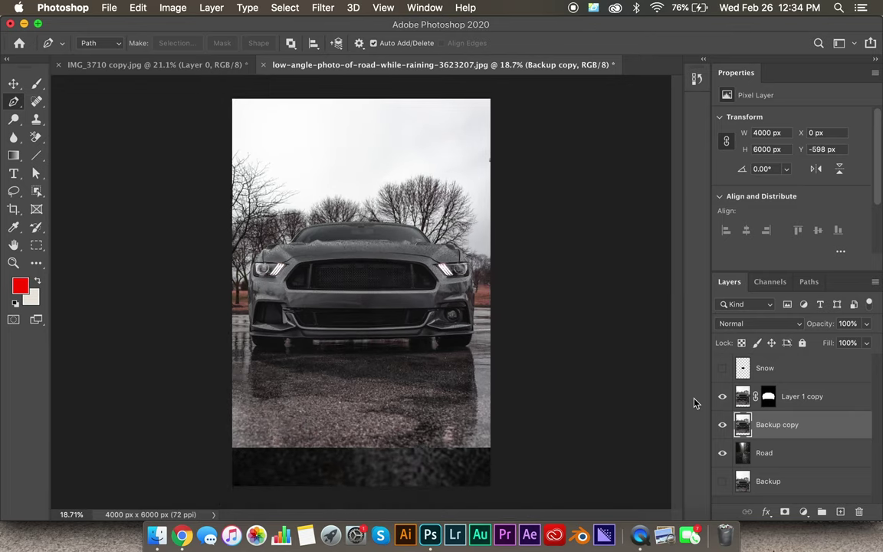
pyautogui.doubleClick(827, 431)
pyautogui.moveTo(565, 161); pyautogui.dragTo(692, 129)
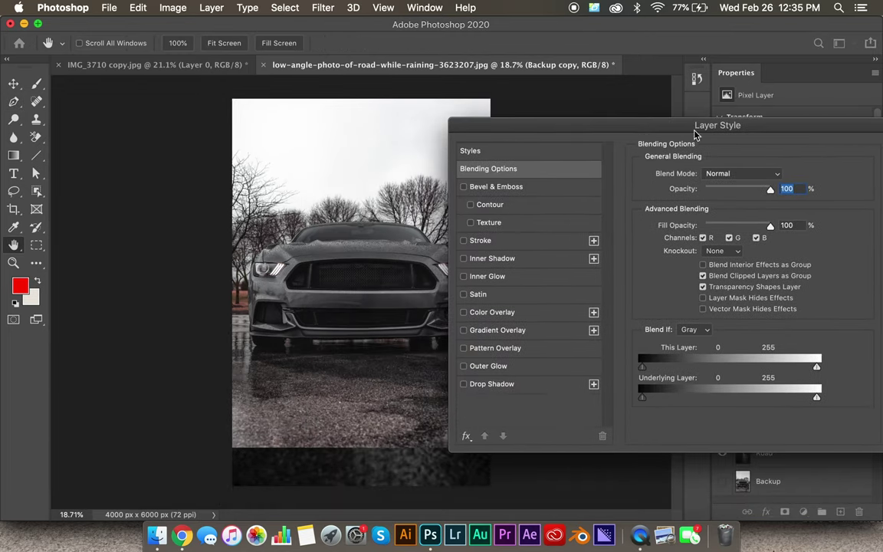
pyautogui.moveTo(817, 367); pyautogui.dragTo(692, 375)
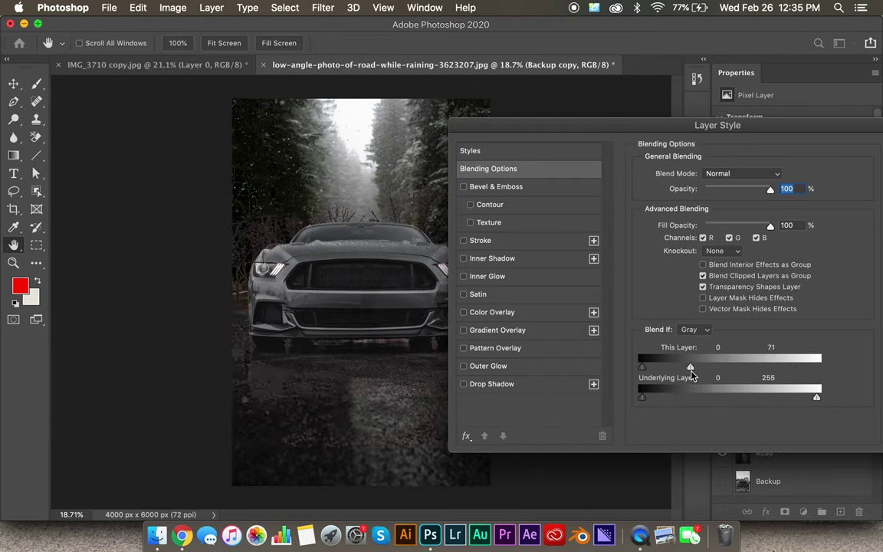
pyautogui.moveTo(690, 368); pyautogui.dragTo(689, 368)
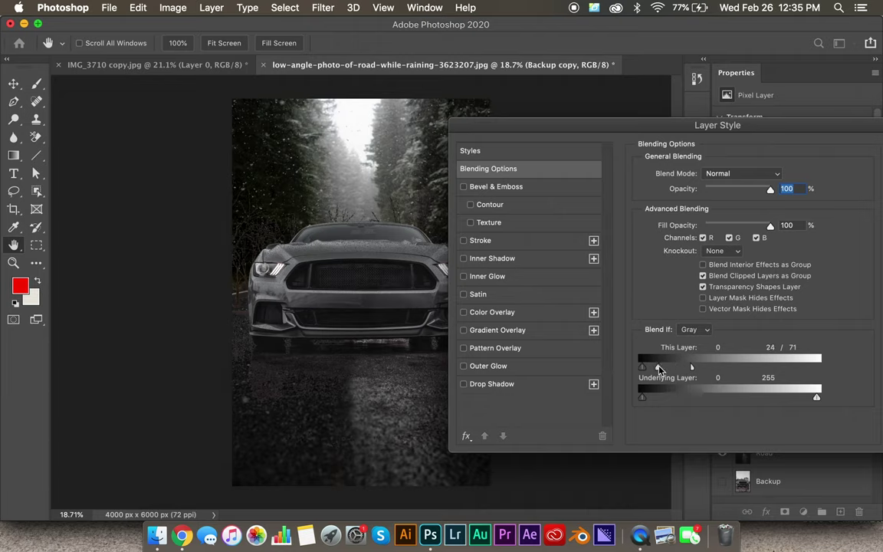
pyautogui.moveTo(653, 369); pyautogui.dragTo(649, 370)
pyautogui.moveTo(849, 126); pyautogui.dragTo(692, 149)
pyautogui.click(776, 176)
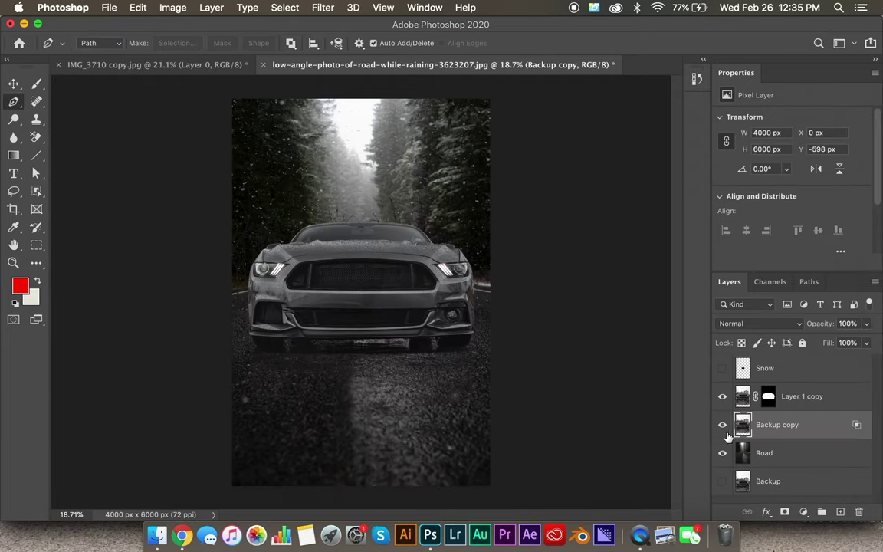
# Hide the Road layer and check Backup copy's remaining shadow detail with Layer 1 copy hidden and shown again
pyautogui.click(722, 454)
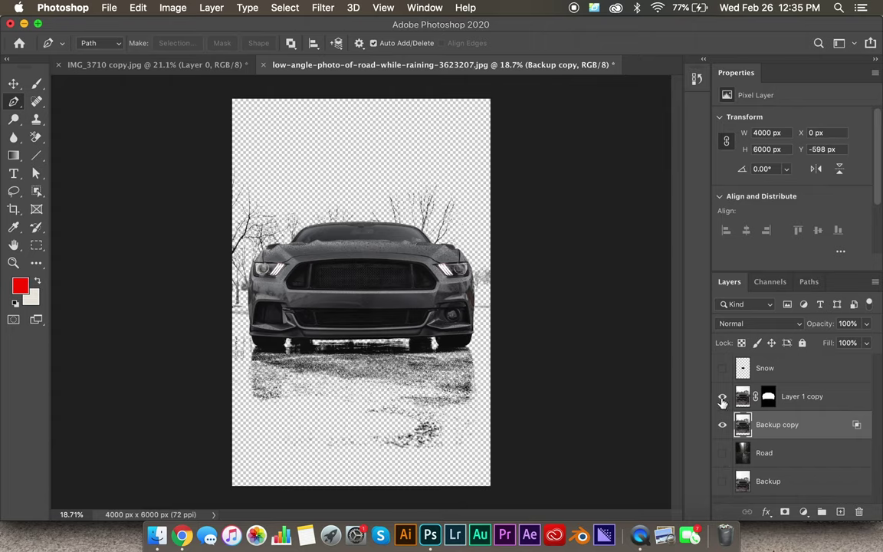
pyautogui.click(722, 402)
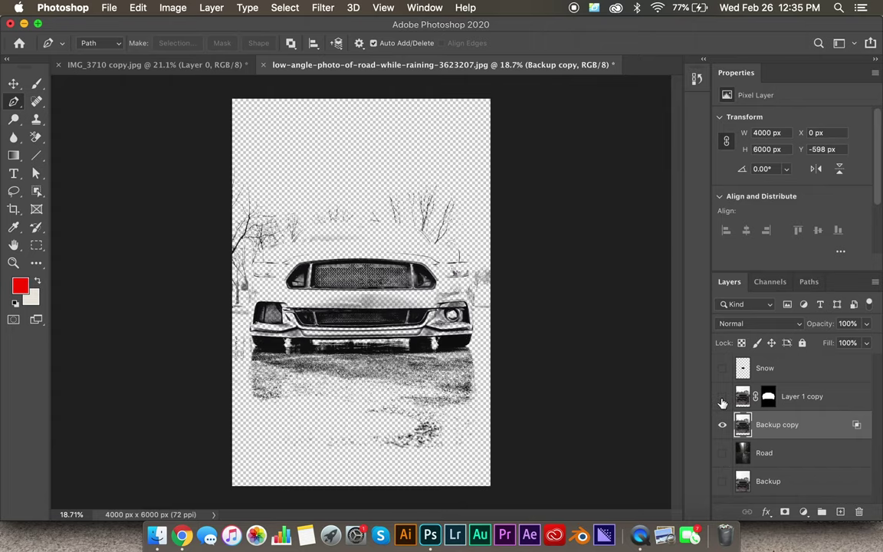
pyautogui.click(722, 396)
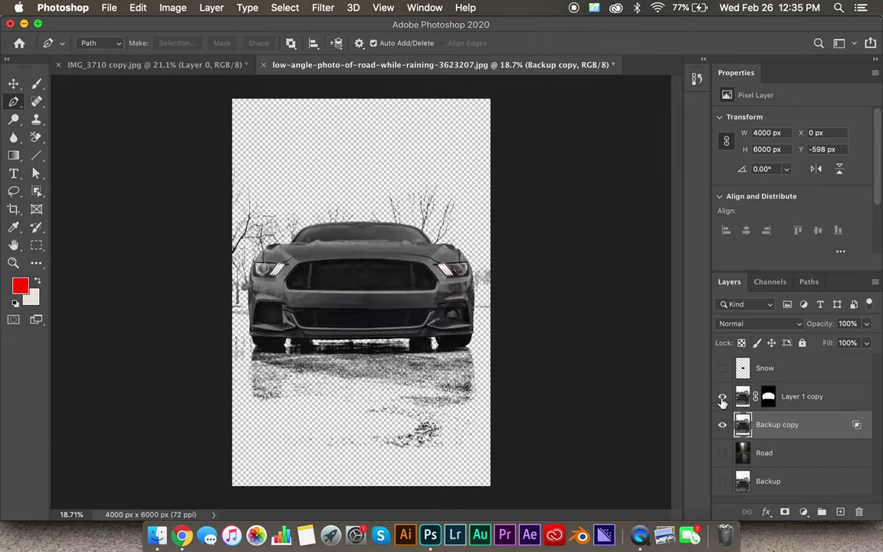
# Add a layer mask to Backup copy and paint out the trees around the car with a soft 1722 px black brush
pyautogui.click(783, 512)
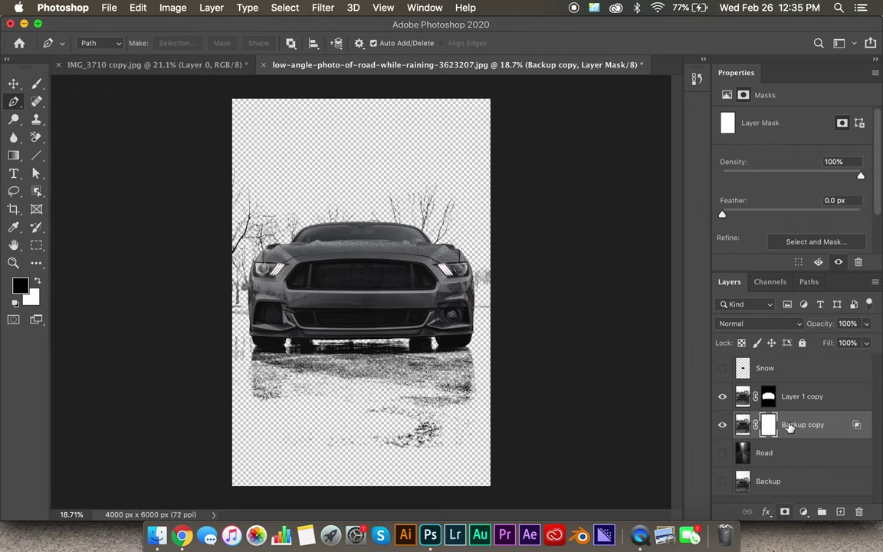
pyautogui.press('b')
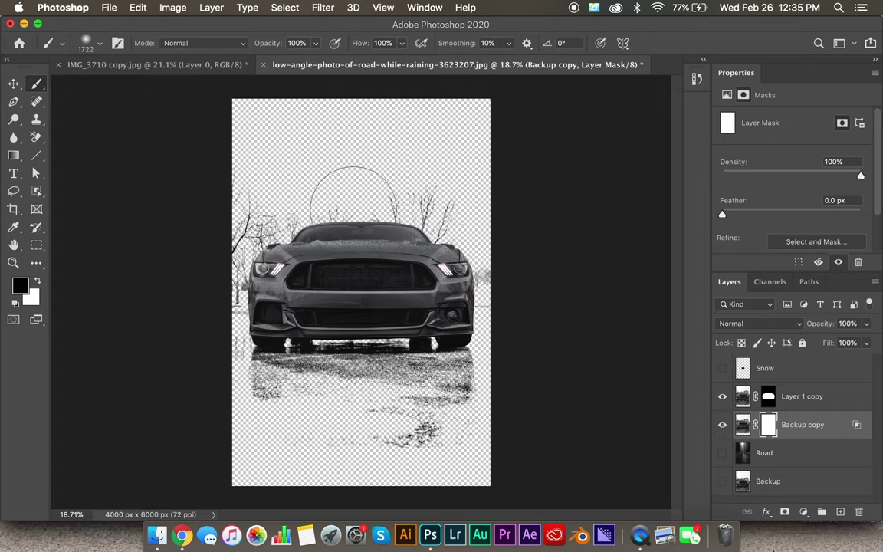
pyautogui.press('x')
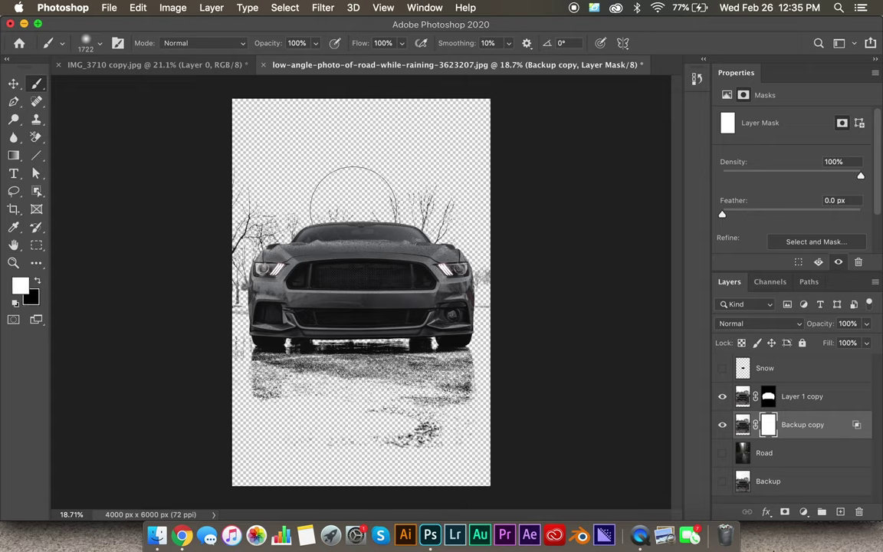
pyautogui.press('x')
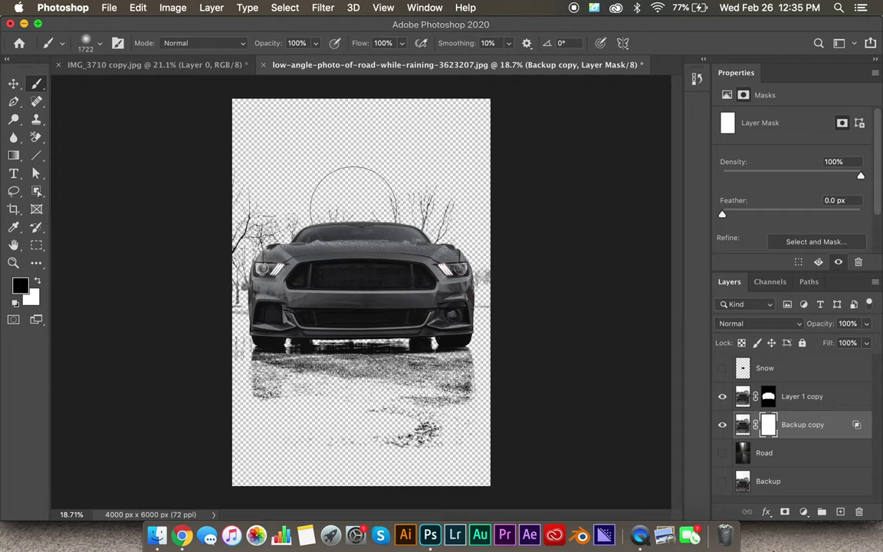
pyautogui.moveTo(353, 209)
pyautogui.mouseDown()
pyautogui.moveTo(459, 202)
pyautogui.moveTo(441, 219)
pyautogui.moveTo(392, 213)
pyautogui.moveTo(286, 222)
pyautogui.moveTo(448, 228)
pyautogui.moveTo(512, 249)
pyautogui.moveTo(526, 267)
pyautogui.moveTo(522, 292)
pyautogui.moveTo(441, 254)
pyautogui.moveTo(247, 263)
pyautogui.moveTo(280, 253)
pyautogui.moveTo(303, 261)
pyautogui.moveTo(308, 375)
pyautogui.moveTo(276, 377)
pyautogui.moveTo(272, 349)
pyautogui.mouseUp()
# Restore the shadow under the car's front wheels on Backup copy's mask with a 960 px white brush
pyautogui.scroll(8, 275, 353)
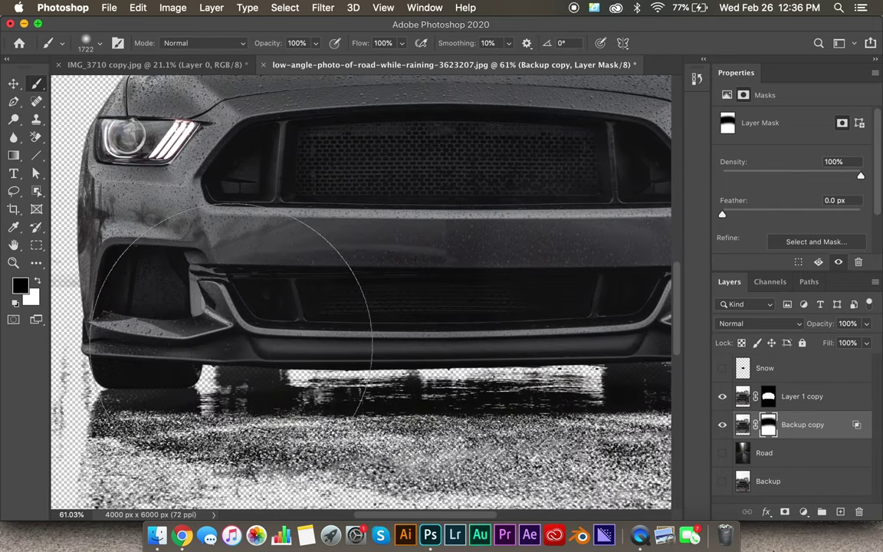
pyautogui.press('x')
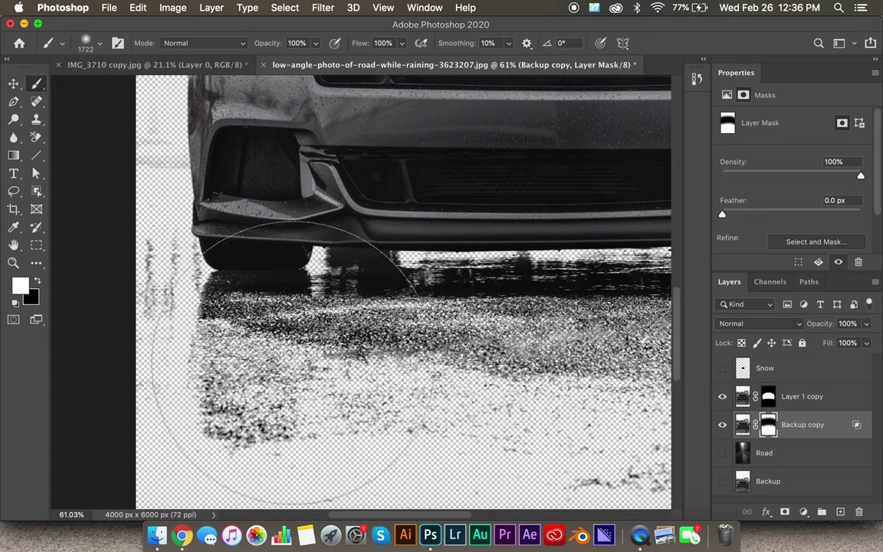
pyautogui.keyDown('ctrl'); pyautogui.keyDown('alt'); pyautogui.moveTo(335, 301); pyautogui.dragTo(162, 311); pyautogui.keyUp('alt'); pyautogui.keyUp('ctrl')
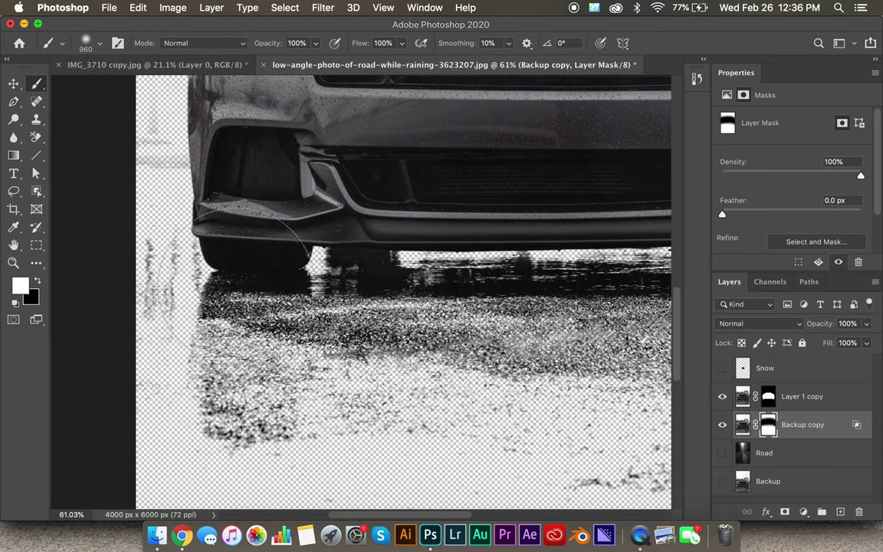
pyautogui.hscroll(10, 437, 260)
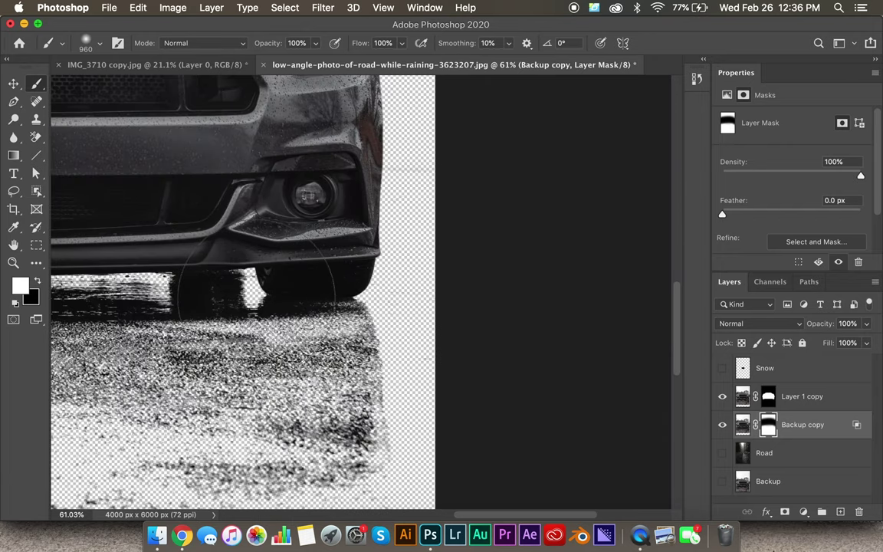
pyautogui.scroll(-2, 253, 303)
pyautogui.hscroll(-10, 256, 278)
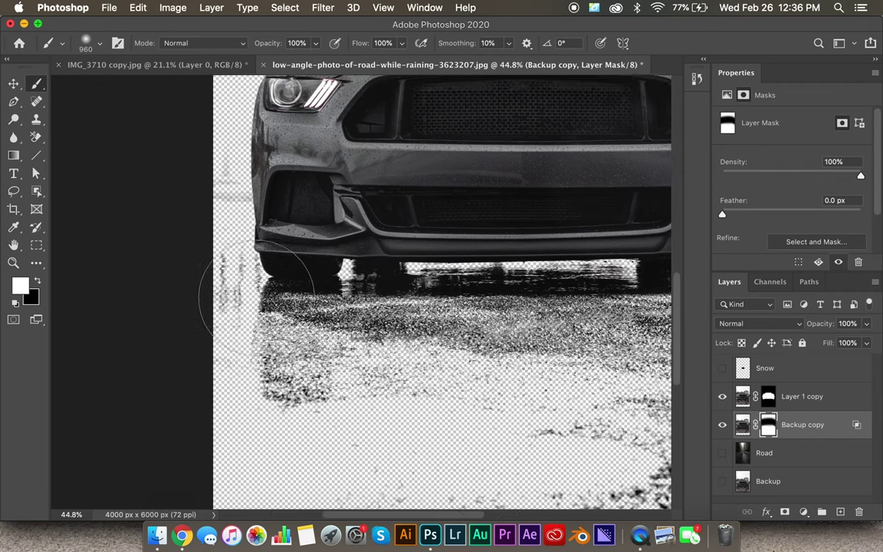
# Mask out the stray marks beside the car's wheel in black, and give the brush a hard 594 px tip
pyautogui.press('x')
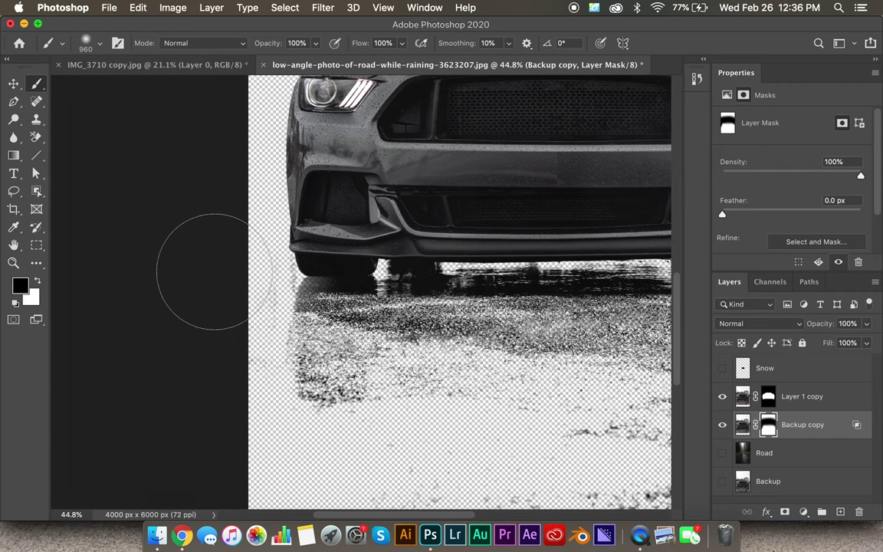
pyautogui.rightClick(241, 203)
pyautogui.moveTo(252, 222)
pyautogui.mouseDown()
pyautogui.moveTo(351, 408)
pyautogui.moveTo(349, 286)
pyautogui.moveTo(318, 336)
pyautogui.moveTo(286, 335)
pyautogui.moveTo(265, 326)
pyautogui.moveTo(230, 253)
pyautogui.mouseUp()
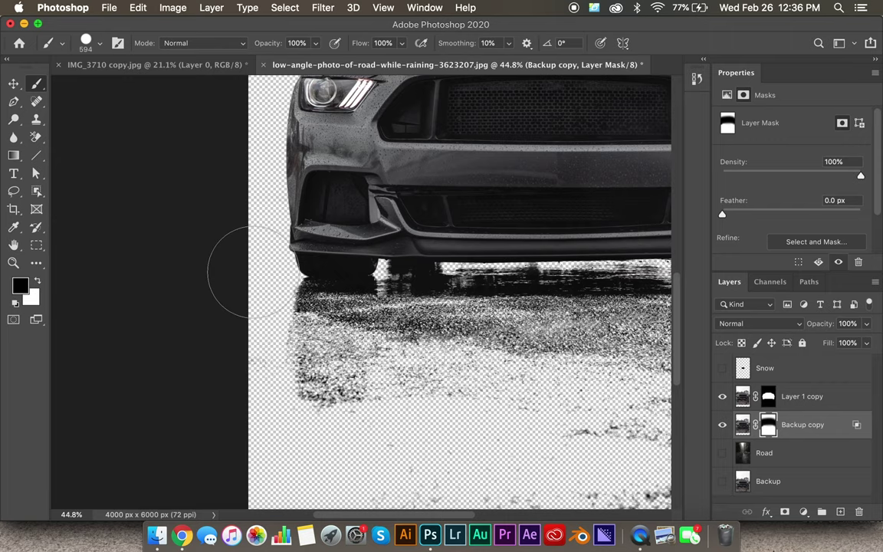
pyautogui.scroll(-6, 333, 382)
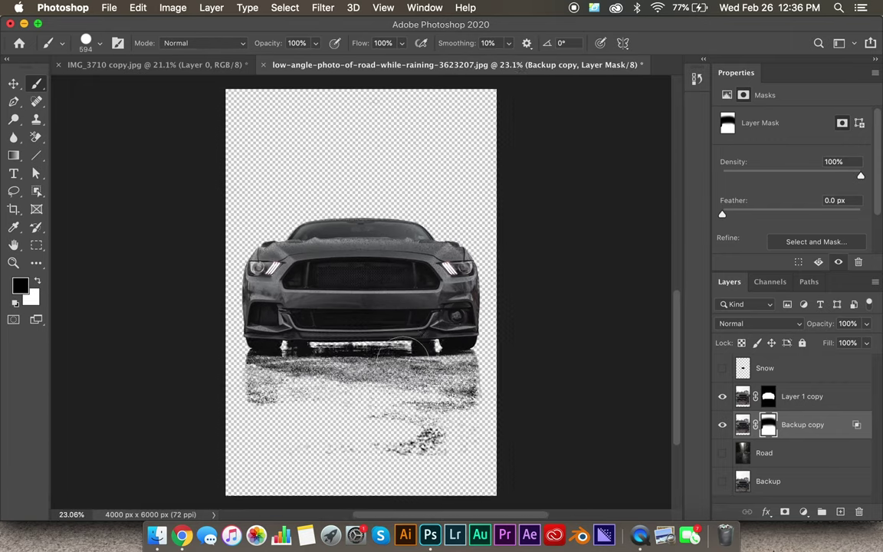
# Fade out the lower part of the ground reflection on Backup copy's mask with a soft 1340 px black brush
pyautogui.scroll(-1, 403, 350)
pyautogui.moveTo(329, 457)
pyautogui.mouseDown()
pyautogui.moveTo(370, 407)
pyautogui.moveTo(360, 224)
pyautogui.mouseUp()
pyautogui.moveTo(325, 467)
pyautogui.mouseDown()
pyautogui.moveTo(458, 485)
pyautogui.moveTo(462, 443)
pyautogui.moveTo(256, 430)
pyautogui.moveTo(272, 438)
pyautogui.moveTo(258, 420)
pyautogui.moveTo(480, 424)
pyautogui.moveTo(238, 438)
pyautogui.moveTo(461, 449)
pyautogui.mouseUp()
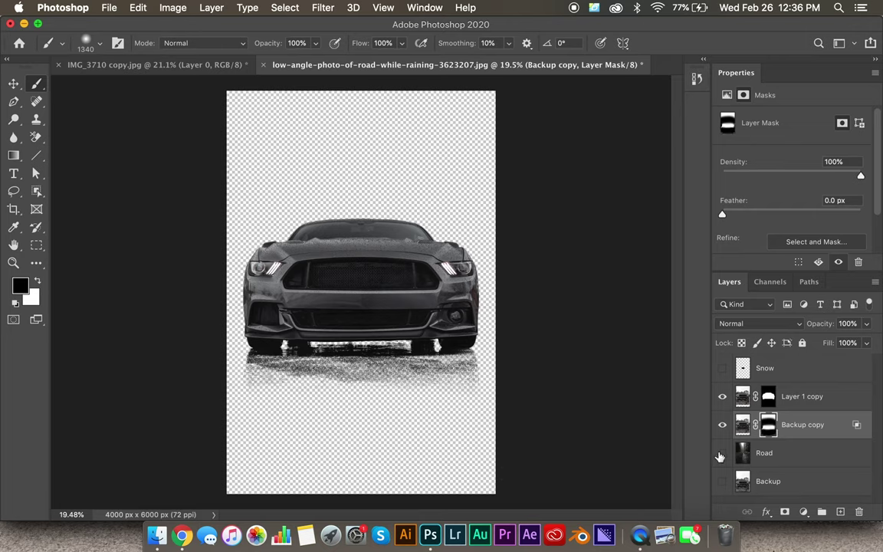
# Show the Road layer and compare the car with Backup copy's shadow hidden and shown
pyautogui.click(721, 453)
pyautogui.click(720, 425)
pyautogui.click(720, 425)
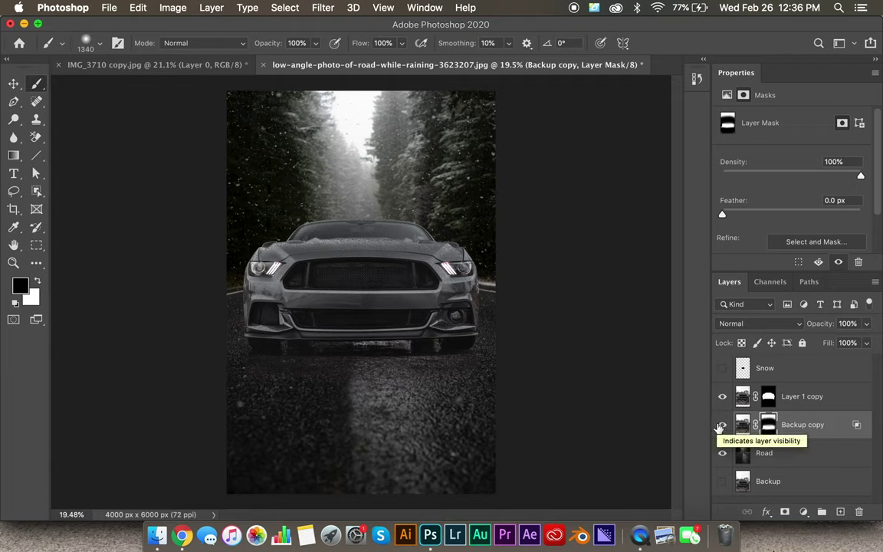
pyautogui.click(720, 425)
pyautogui.click(721, 426)
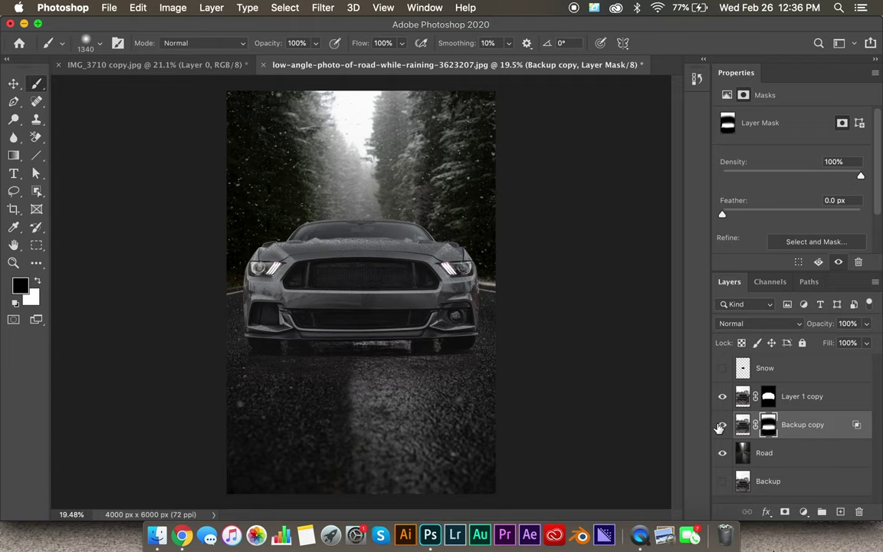
# Move Layer 1 copy and Backup copy together straight up the road to Y -879 px
pyautogui.keyDown('shift'); pyautogui.click(838, 404); pyautogui.keyUp('shift')
pyautogui.press('v')
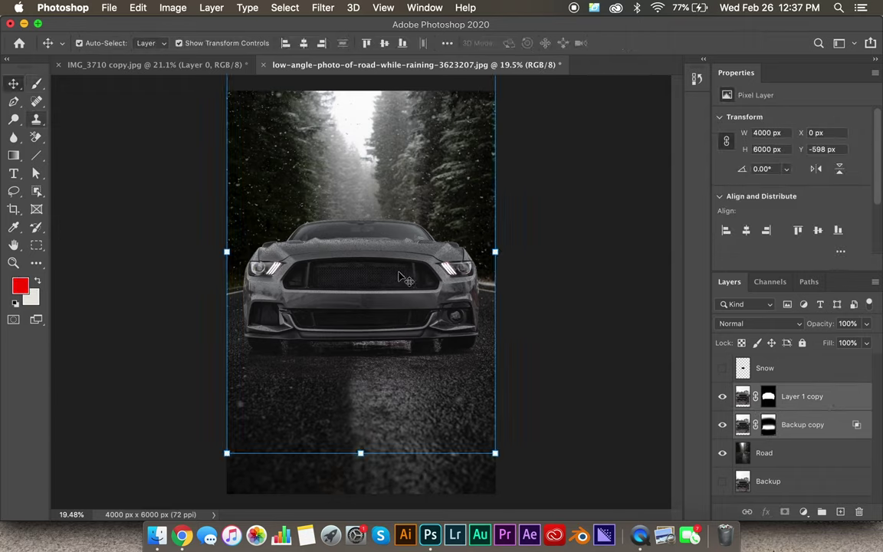
pyautogui.moveTo(384, 285); pyautogui.dragTo(384, 266)
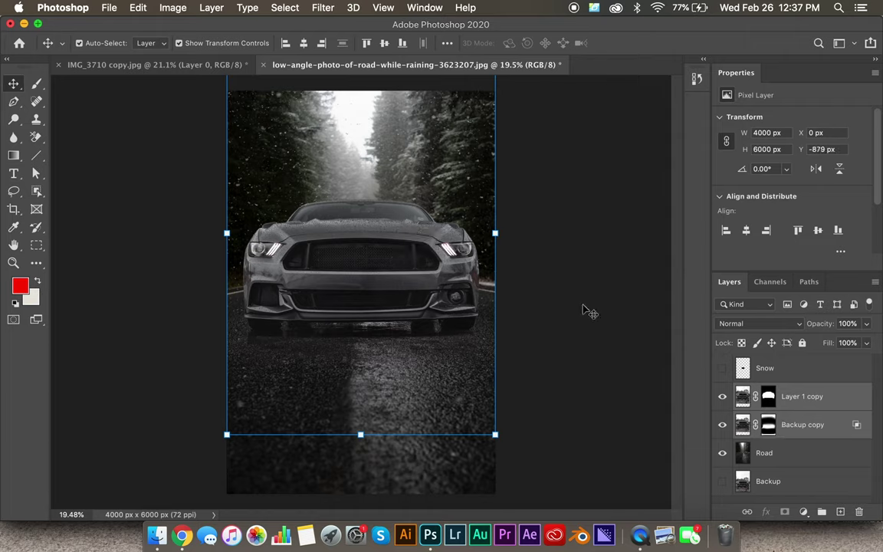
pyautogui.click(583, 309)
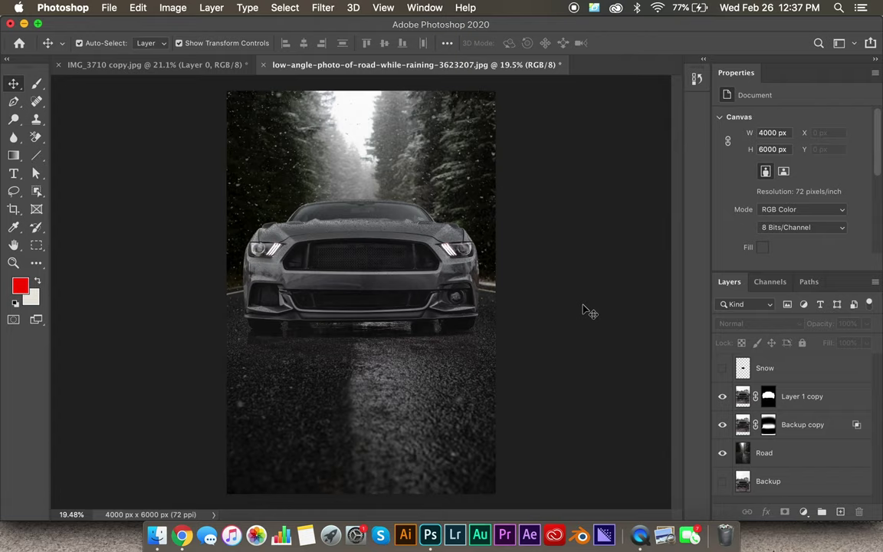
# Group Layer 1 copy and Backup copy and name the group Mustang
pyautogui.press('super+g')
pyautogui.doubleClick(764, 391)
pyautogui.write('Mustang')
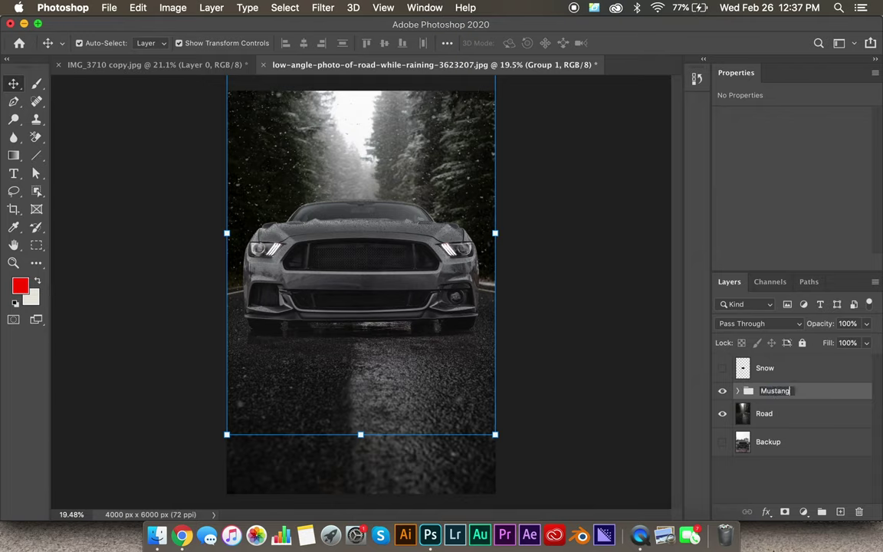
pyautogui.press('Return')
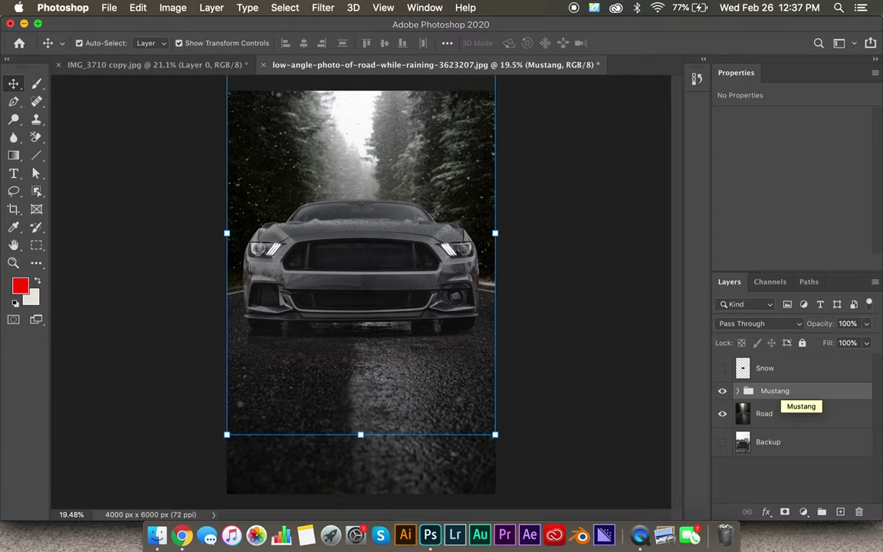
# Add Brightness/Contrast and Curves adjustment layers above the Mustang group
pyautogui.click(803, 511)
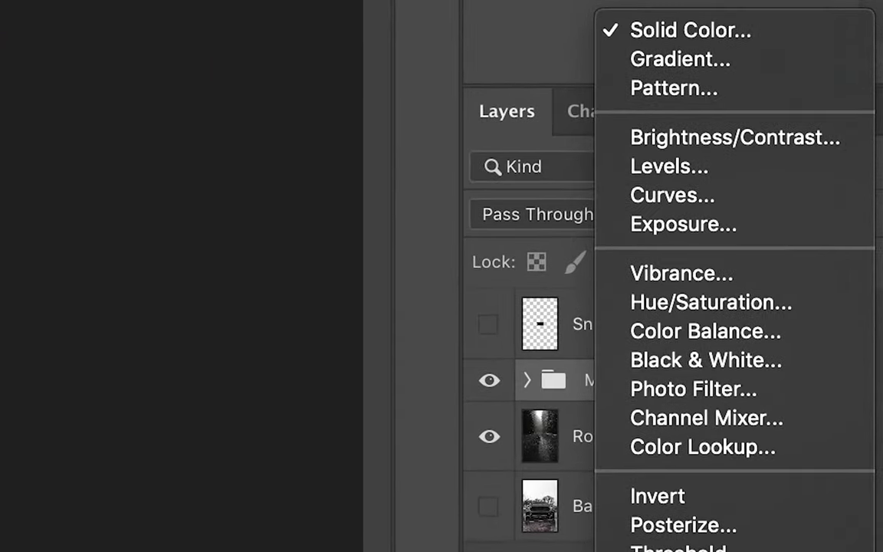
pyautogui.click(721, 152)
pyautogui.click(729, 548)
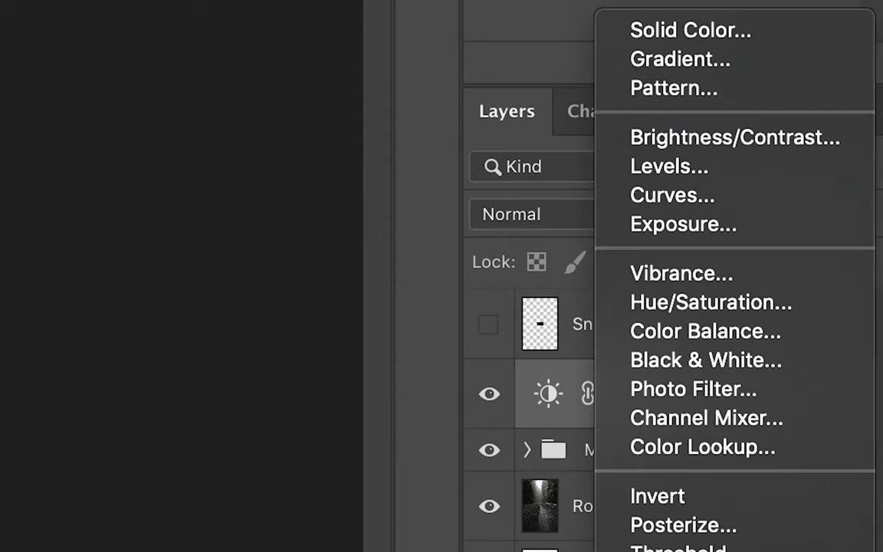
pyautogui.click(729, 196)
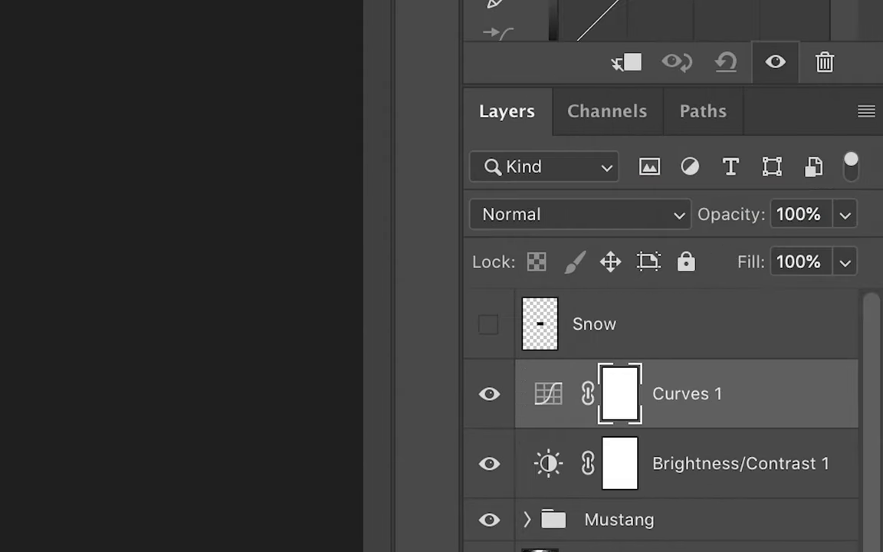
# Add Gradient Map and Hue/Saturation adjustment layers, placing Hue/Saturation above Snow and hiding it
pyautogui.click(688, 548)
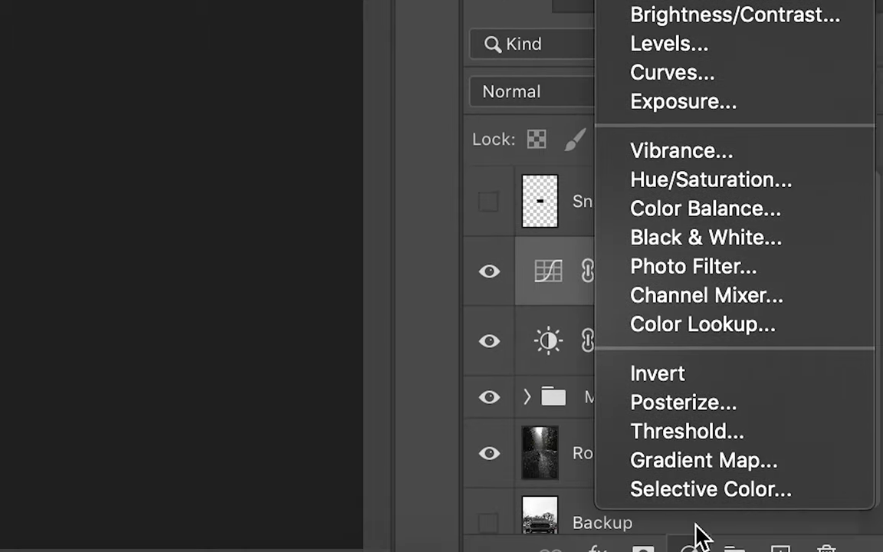
pyautogui.click(725, 463)
pyautogui.click(688, 548)
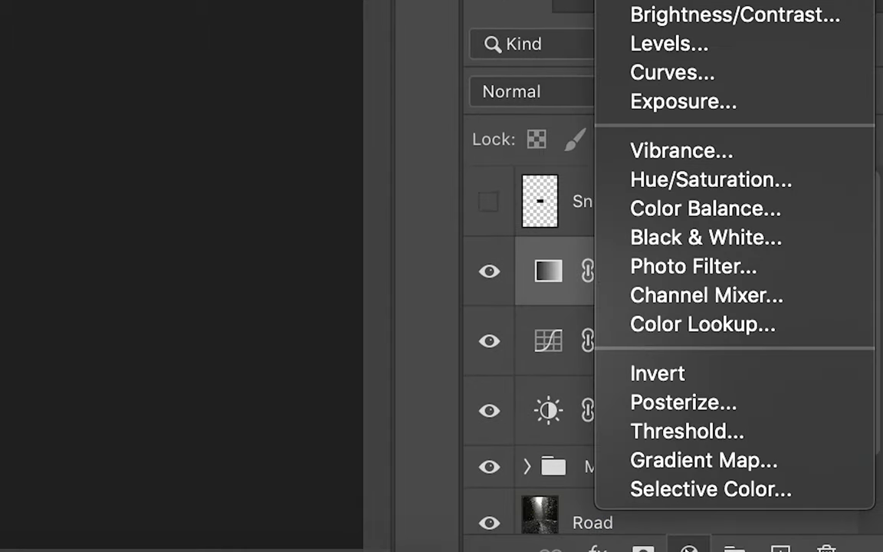
pyautogui.click(721, 181)
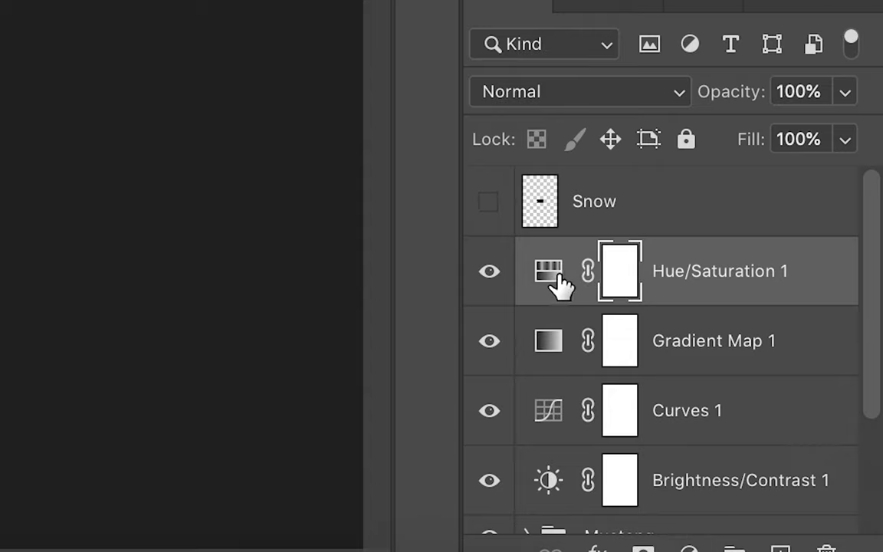
pyautogui.hotkey('ctrl', ']')
pyautogui.click(489, 207)
# Clip the Brightness/Contrast, Curves and Gradient Map adjustments to the Mustang group and hide Gradient Map 1
pyautogui.scroll(-3, 489, 213)
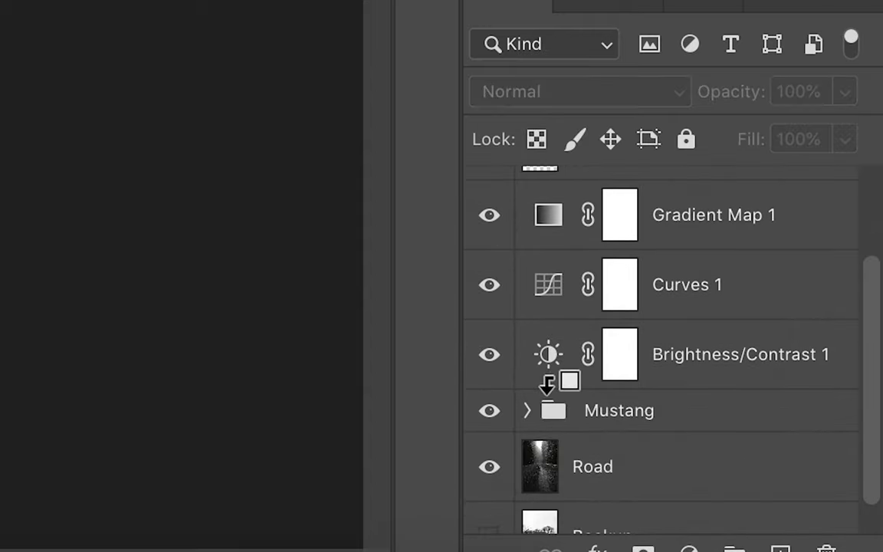
pyautogui.keyDown('alt'); pyautogui.click(547, 384); pyautogui.keyUp('alt')
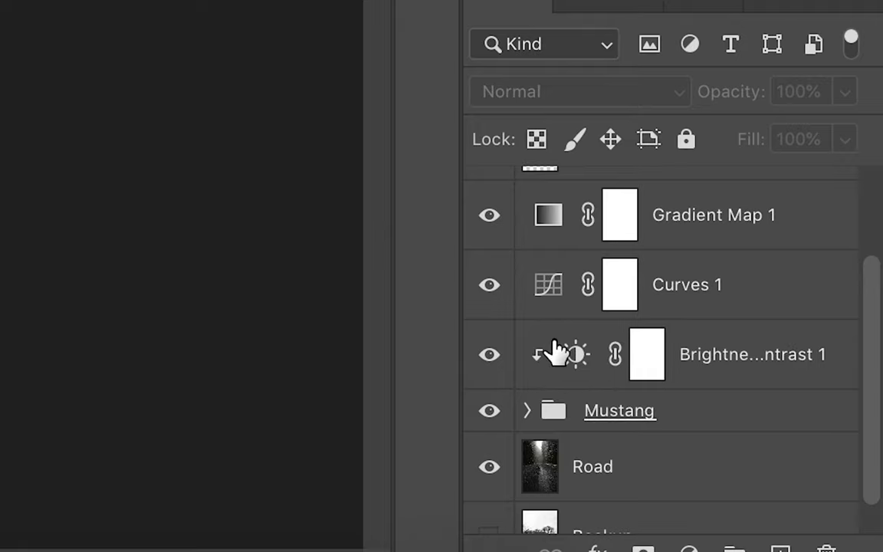
pyautogui.keyDown('alt'); pyautogui.click(553, 310); pyautogui.keyUp('alt')
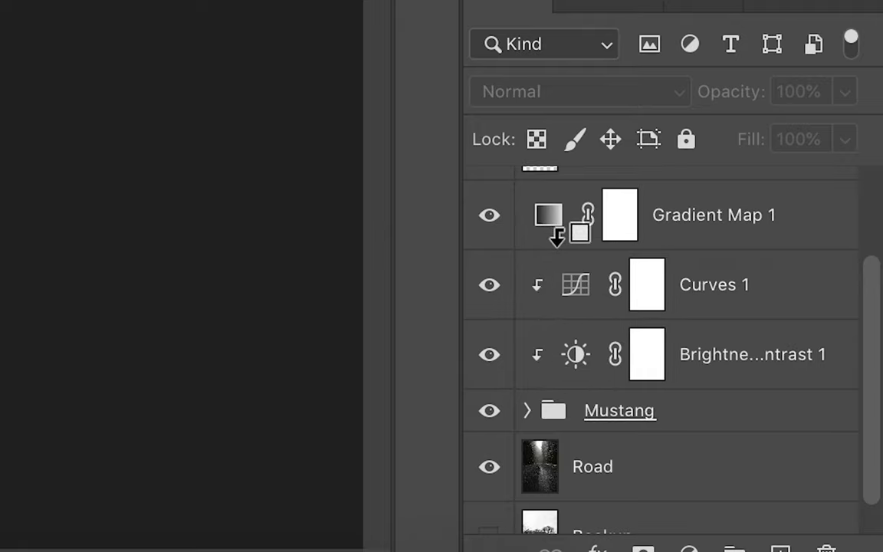
pyautogui.keyDown('alt'); pyautogui.click(556, 235); pyautogui.keyUp('alt')
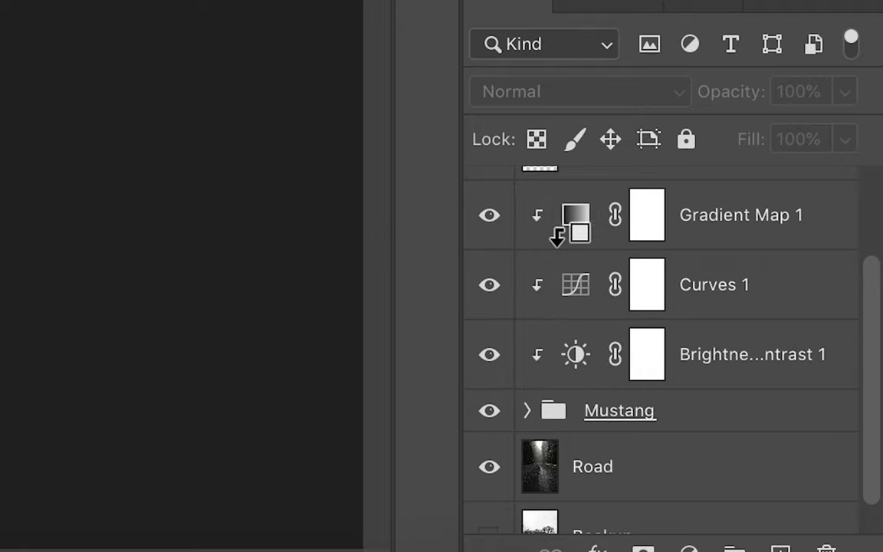
pyautogui.click(488, 218)
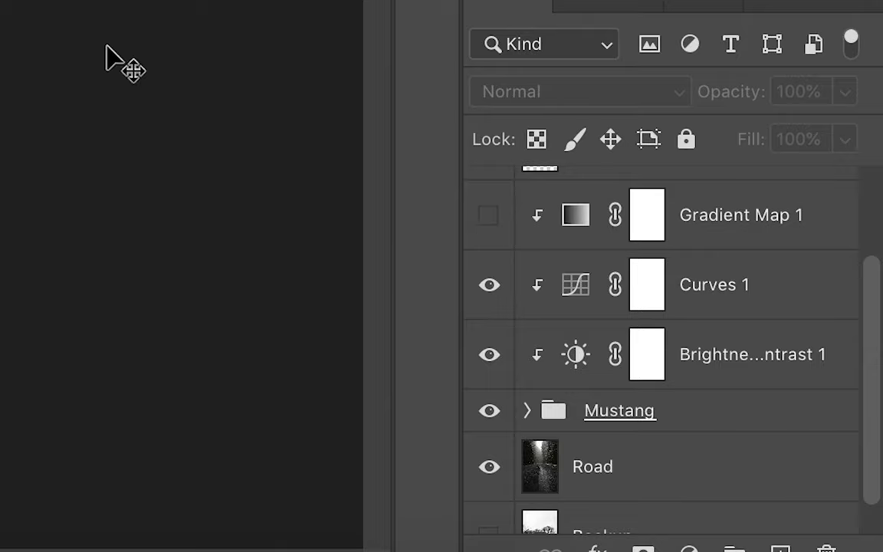
# Show Hue/Saturation 1 and set its saturation to -100 to desaturate the whole image
pyautogui.scroll(2, 508, 282)
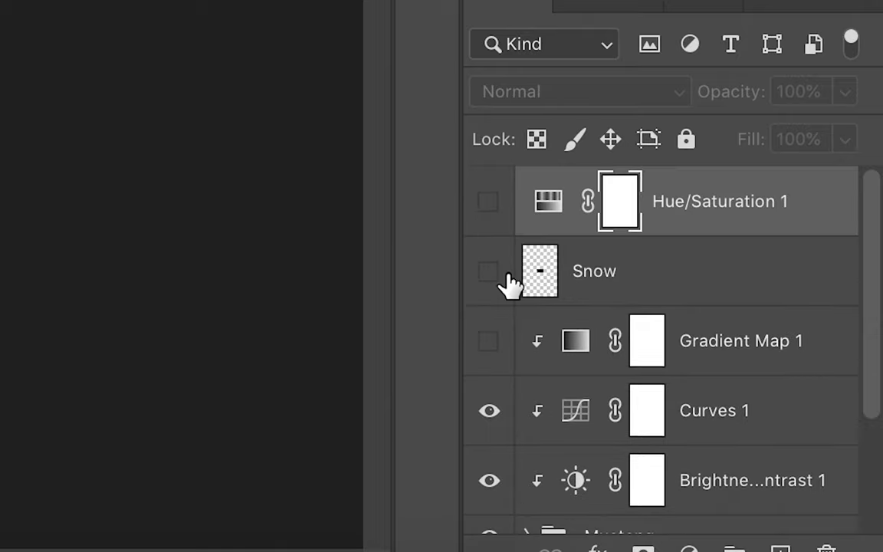
pyautogui.click(488, 201)
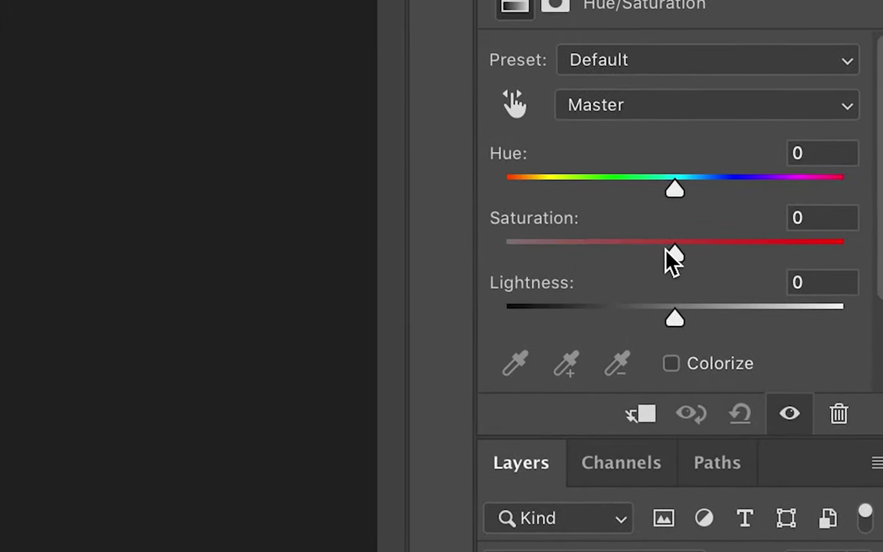
pyautogui.moveTo(677, 252); pyautogui.dragTo(432, 251)
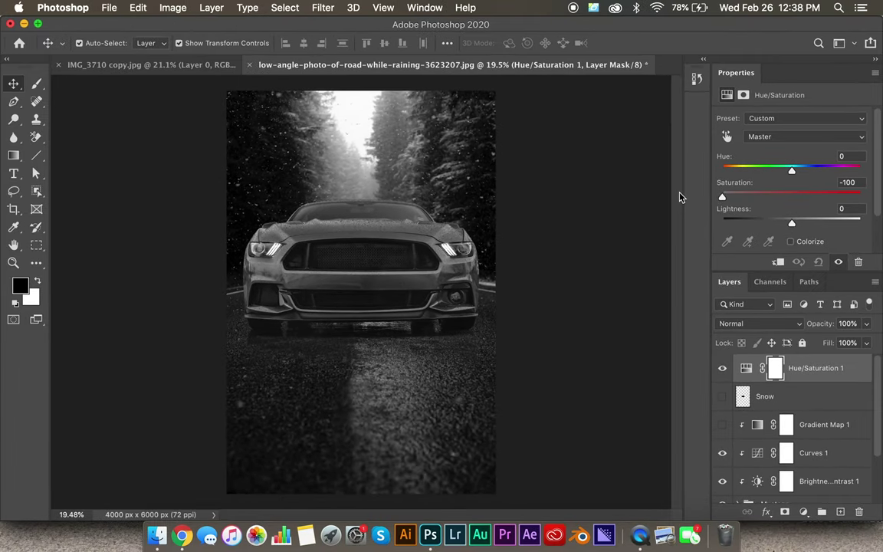
# Set Brightness/Contrast 1 to brightness -29 and contrast 34, and hide the adjustment to compare the car without it
pyautogui.scroll(-3, 758, 406)
pyautogui.click(758, 415)
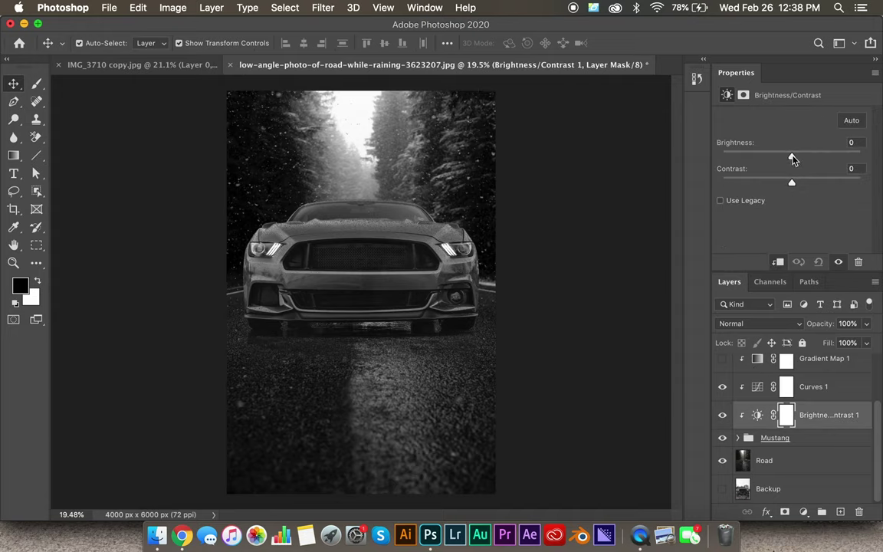
pyautogui.moveTo(804, 157); pyautogui.dragTo(849, 158)
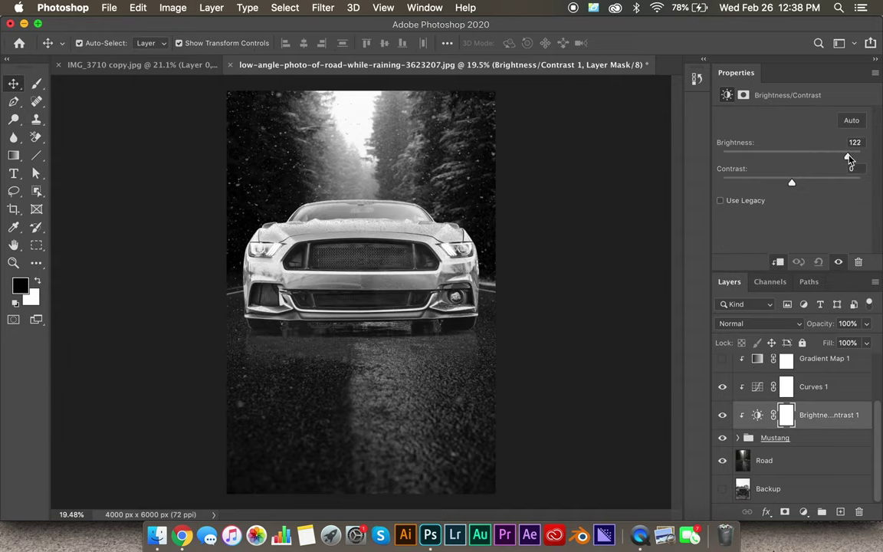
pyautogui.moveTo(849, 159); pyautogui.dragTo(793, 161)
pyautogui.moveTo(789, 161); pyautogui.dragTo(780, 161)
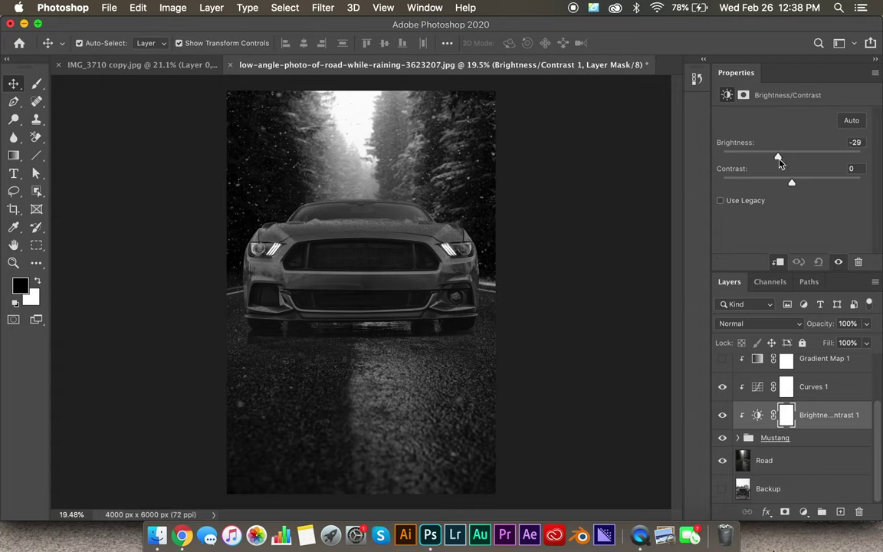
pyautogui.moveTo(769, 182); pyautogui.dragTo(816, 187)
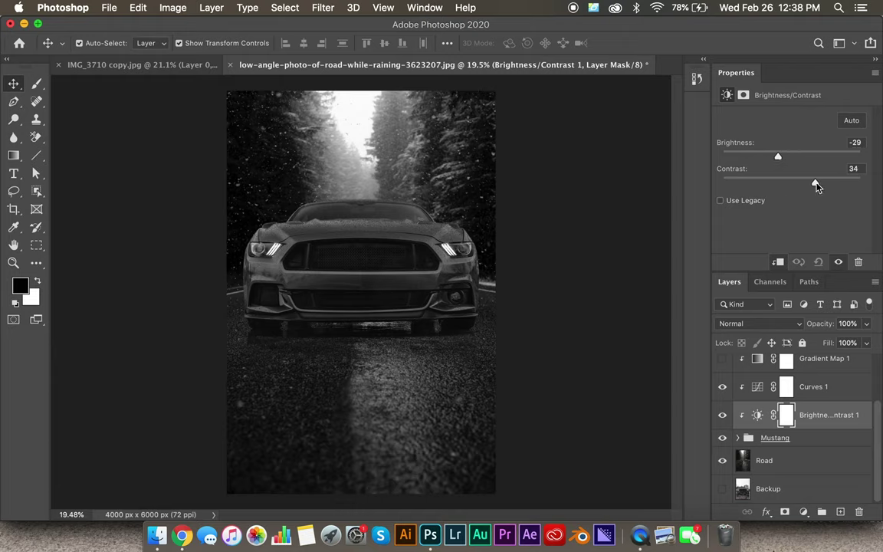
pyautogui.click(722, 415)
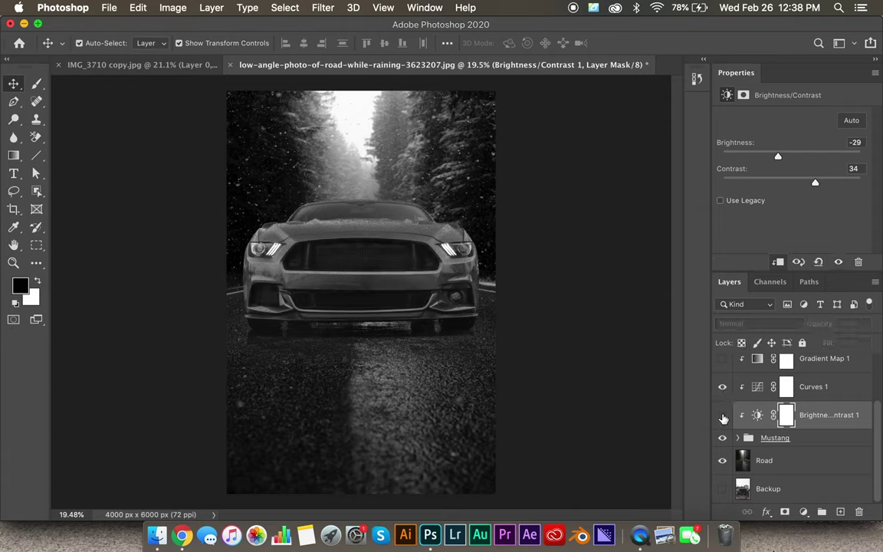
# Show Brightness/Contrast 1 again, then pull in the Curves 1 black and white points and shape its curve with a shadow point and a raised highlight point
pyautogui.click(722, 416)
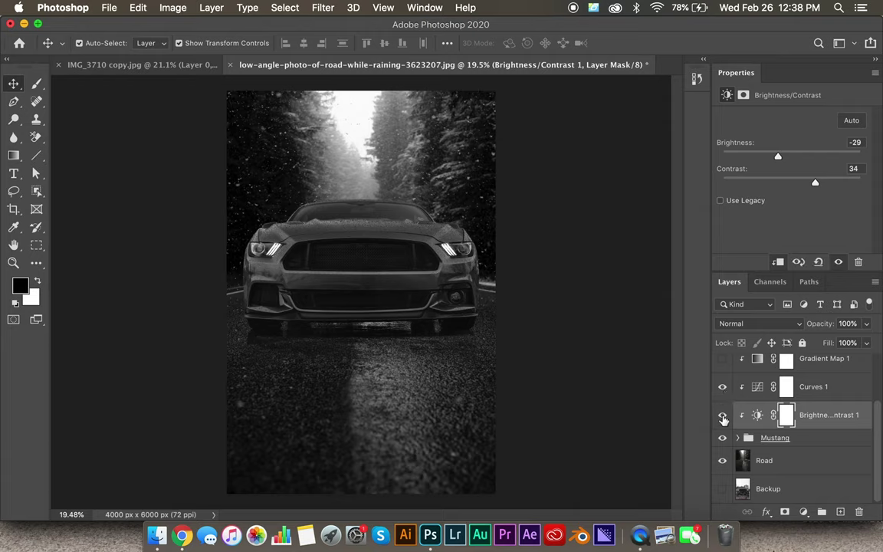
pyautogui.click(758, 386)
pyautogui.moveTo(750, 239); pyautogui.dragTo(757, 243)
pyautogui.moveTo(858, 240); pyautogui.dragTo(849, 239)
pyautogui.click(778, 202)
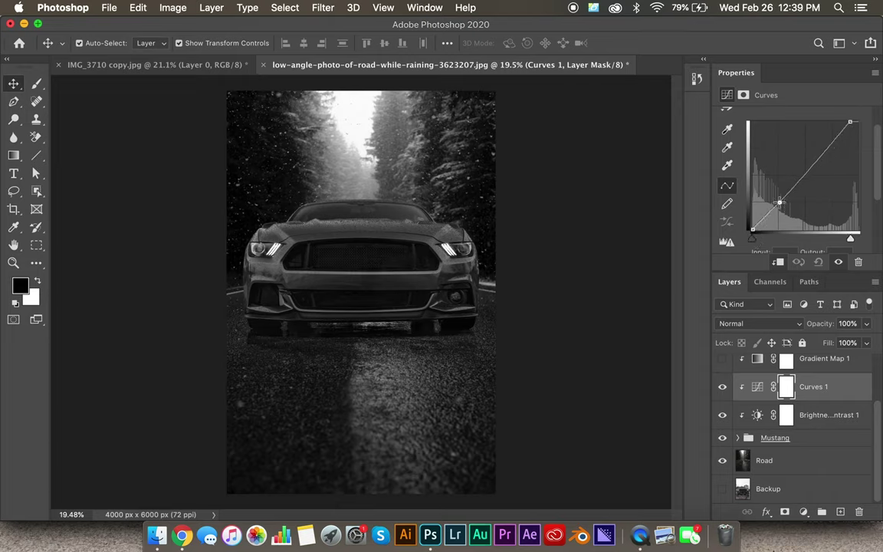
pyautogui.moveTo(778, 203); pyautogui.dragTo(778, 201)
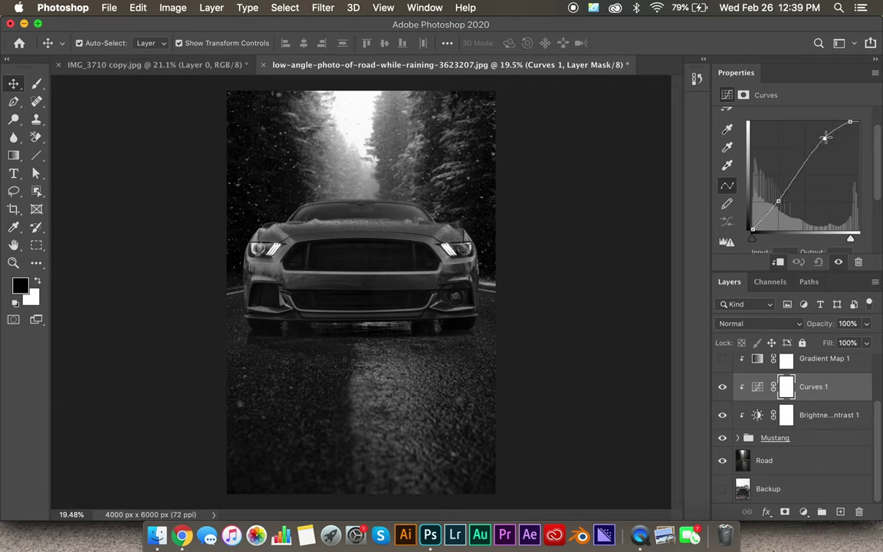
pyautogui.click(825, 139)
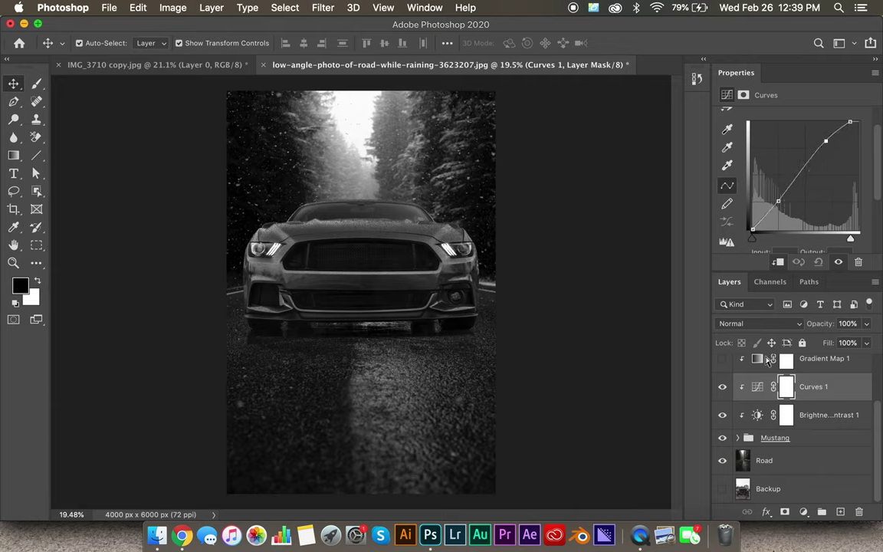
# Toggle Curves 1 off and on to compare the car with and without the adjustment
pyautogui.click(722, 390)
pyautogui.click(722, 390)
pyautogui.click(723, 390)
pyautogui.click(723, 390)
# Hide Hue/Saturation 1 and compare the car with and without its Curves and Brightness/Contrast adjustments, leaving both visible
pyautogui.scroll(3, 723, 387)
pyautogui.scroll(-3, 722, 371)
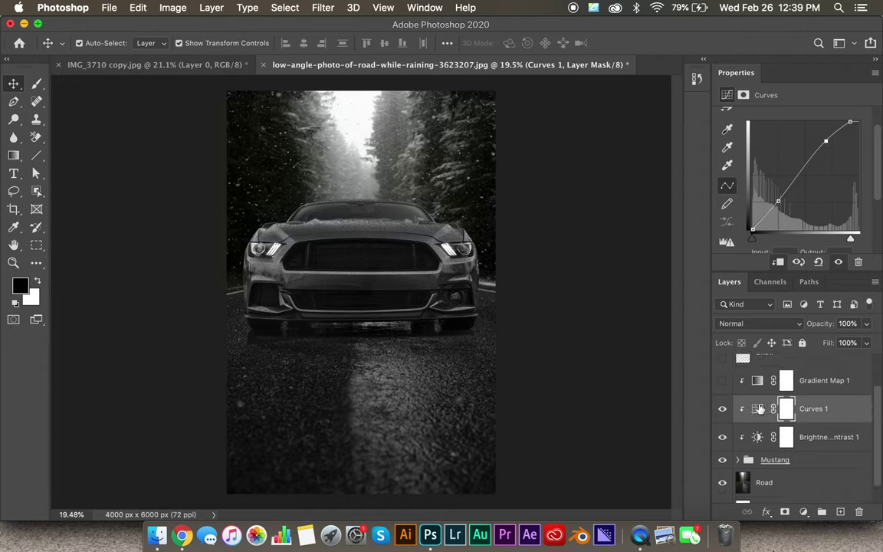
pyautogui.click(723, 393)
pyautogui.click(722, 421)
pyautogui.click(722, 393)
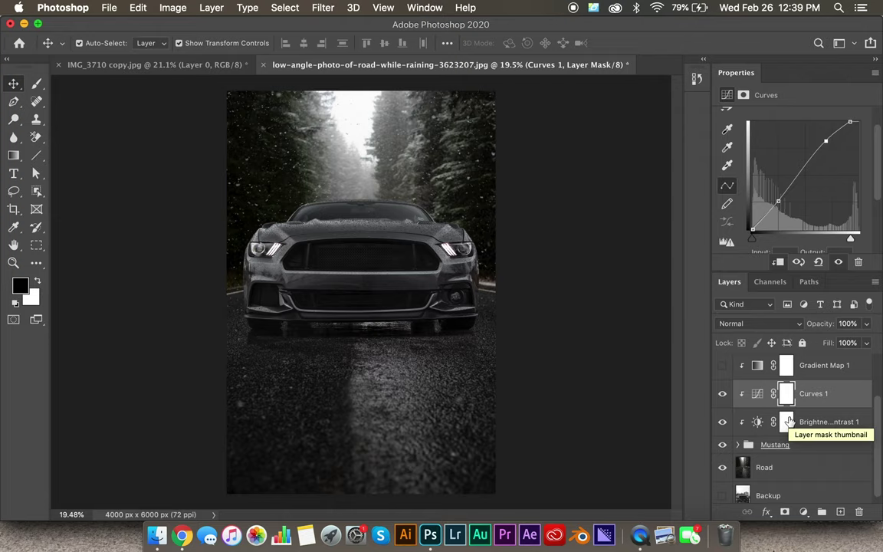
# Show Gradient Map 1 and sample the bright white sky on the Road layer as the foreground color
pyautogui.click(721, 364)
pyautogui.click(757, 368)
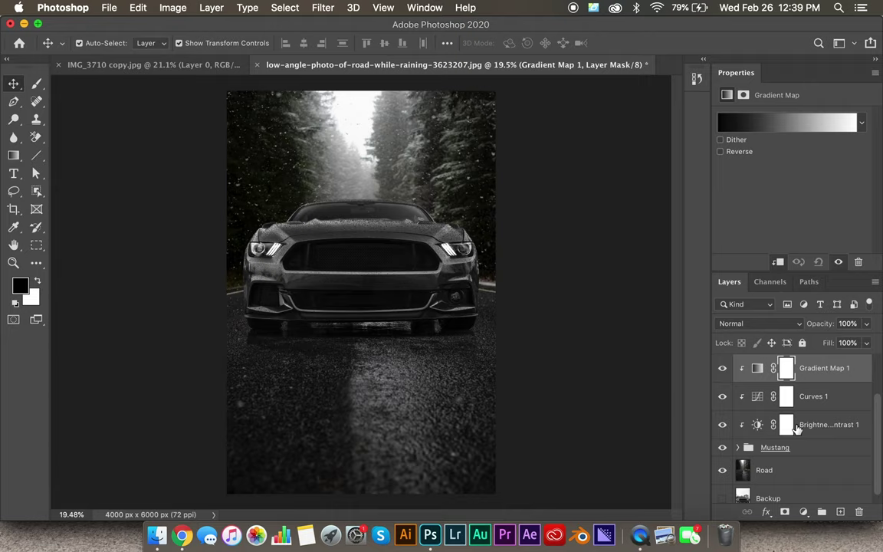
pyautogui.click(743, 473)
pyautogui.press('b')
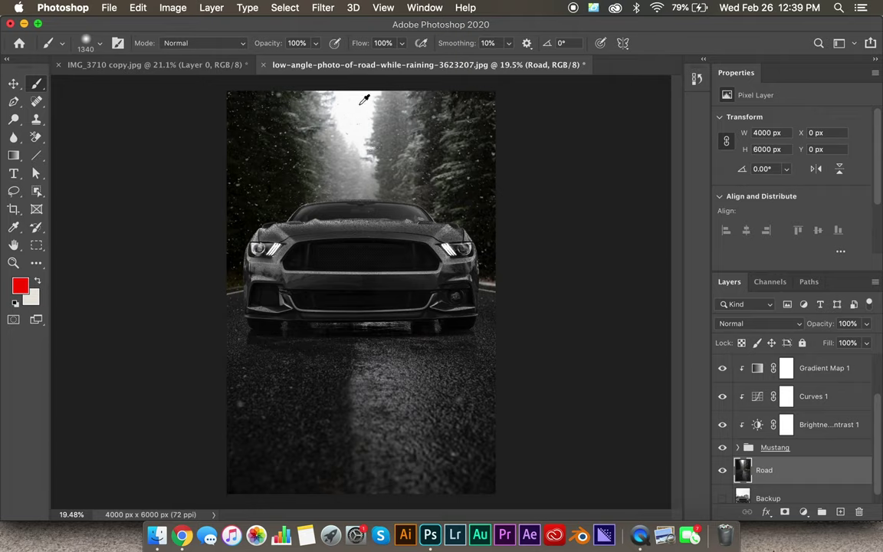
pyautogui.keyDown('alt'); pyautogui.click(328, 122); pyautogui.keyUp('alt')
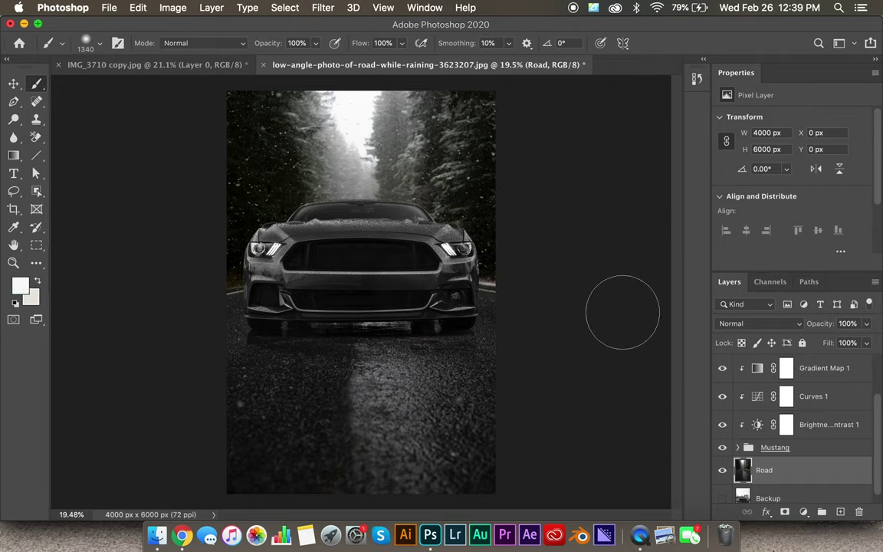
# In Gradient Map 1's gradient, add a stop in the sampled white at 90% and remove the original white end stop
pyautogui.click(758, 370)
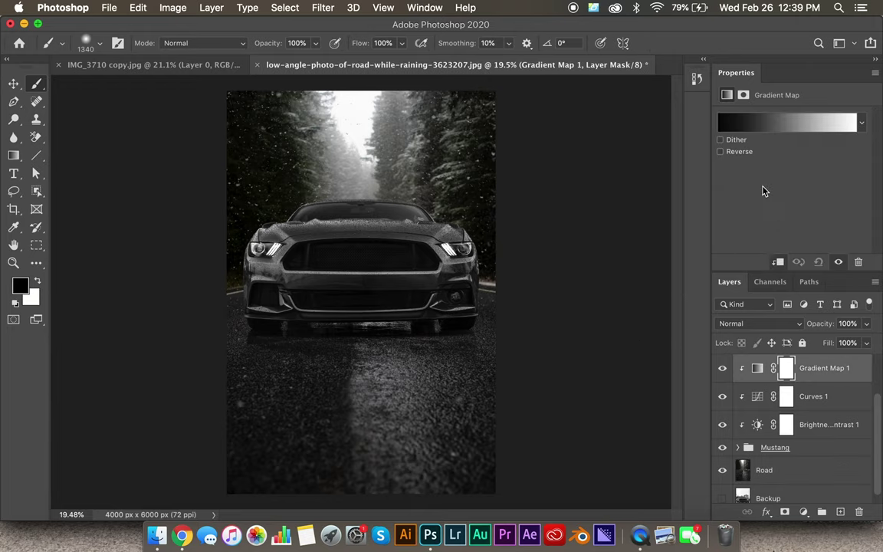
pyautogui.click(776, 125)
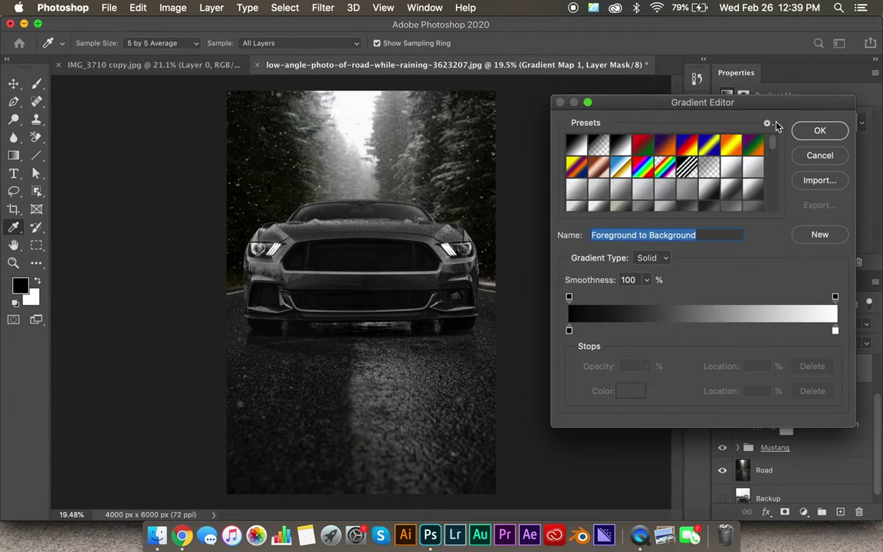
pyautogui.click(811, 331)
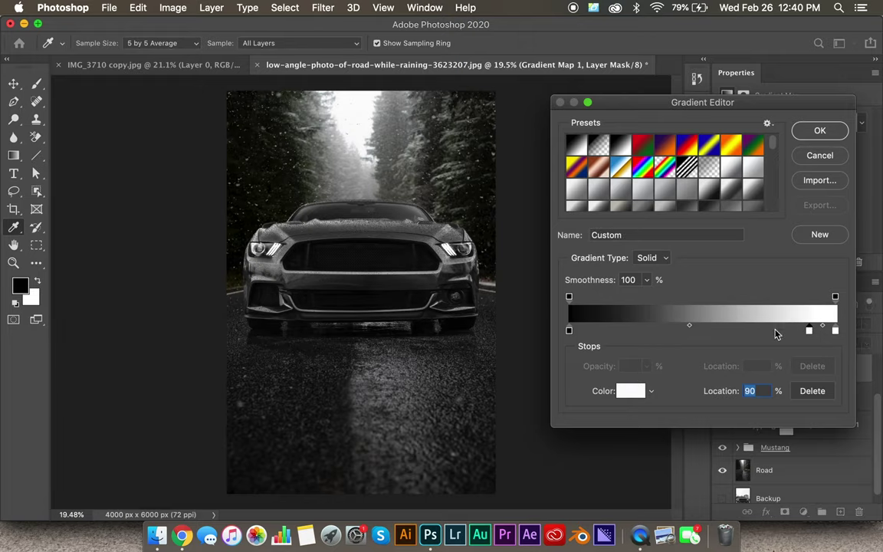
pyautogui.click(836, 331)
pyautogui.click(811, 390)
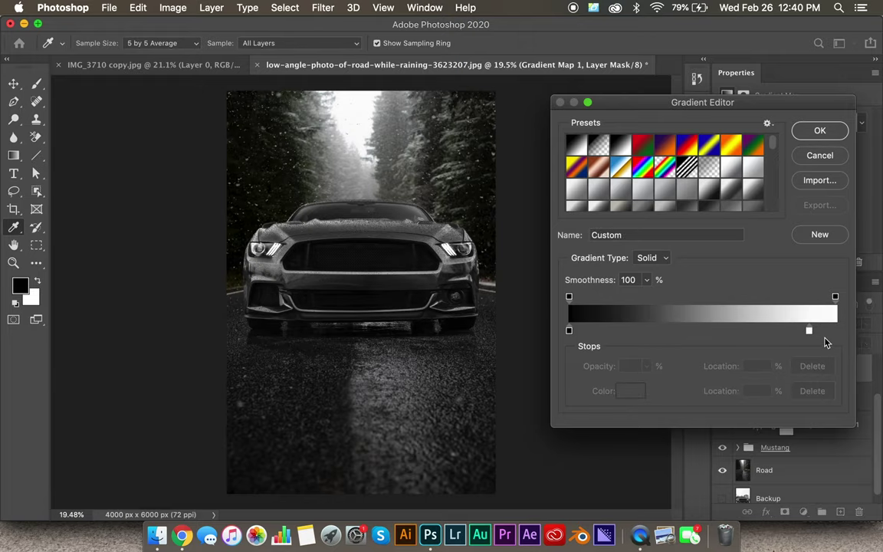
# Check the #fafafb stop's brightness, set its location to the matching 98%, and apply the gradient
pyautogui.click(810, 332)
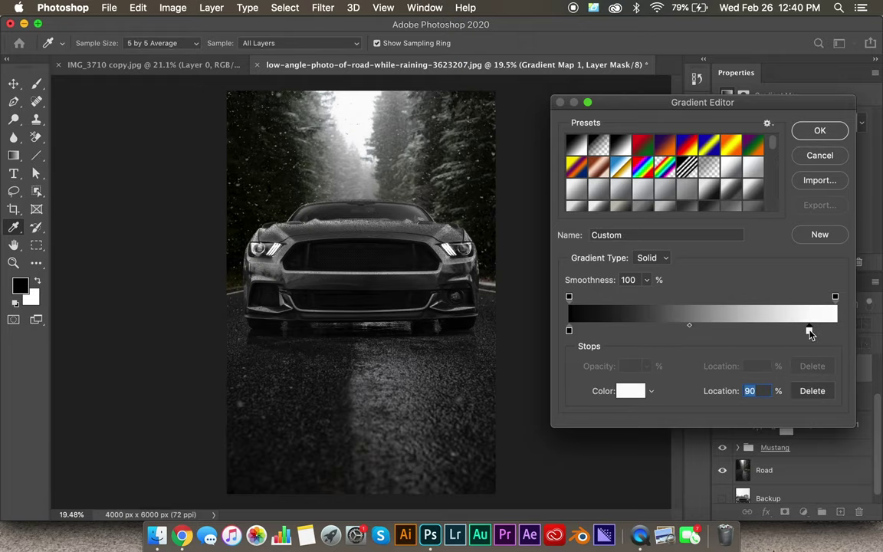
pyautogui.click(631, 391)
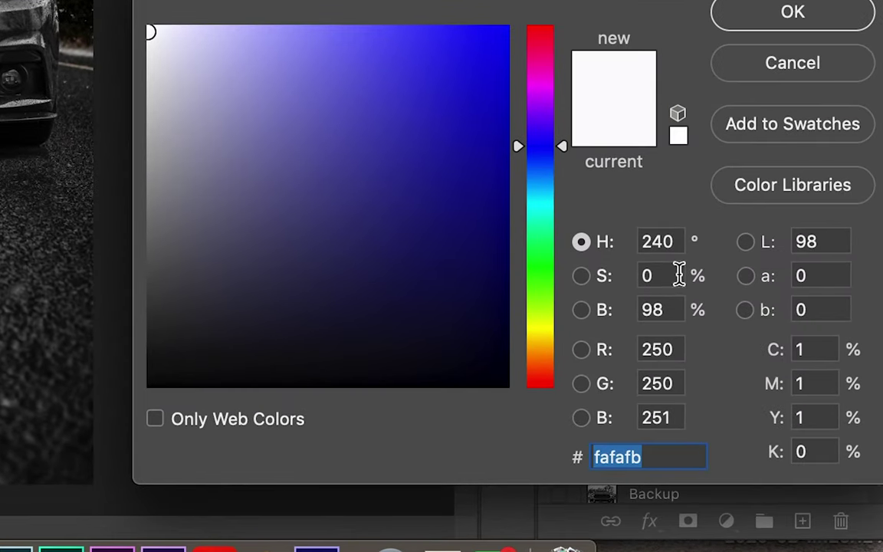
pyautogui.click(764, 22)
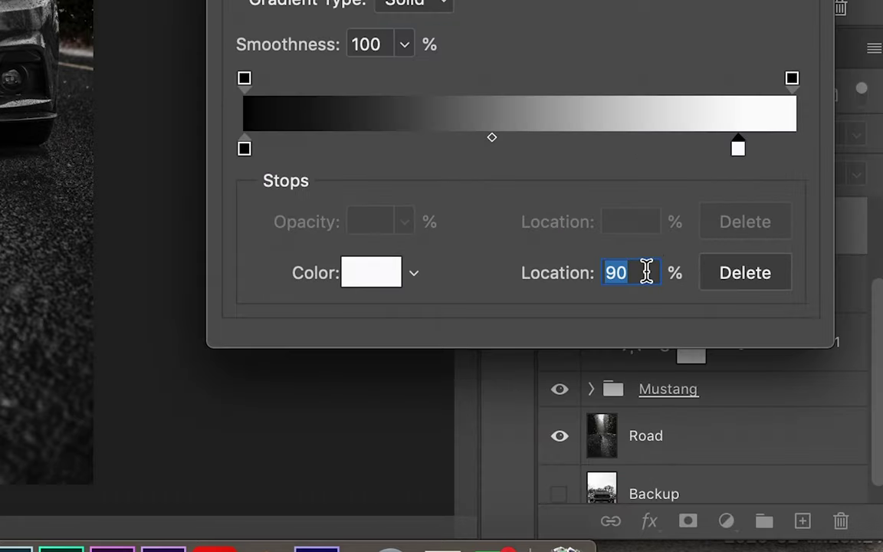
pyautogui.write('98')
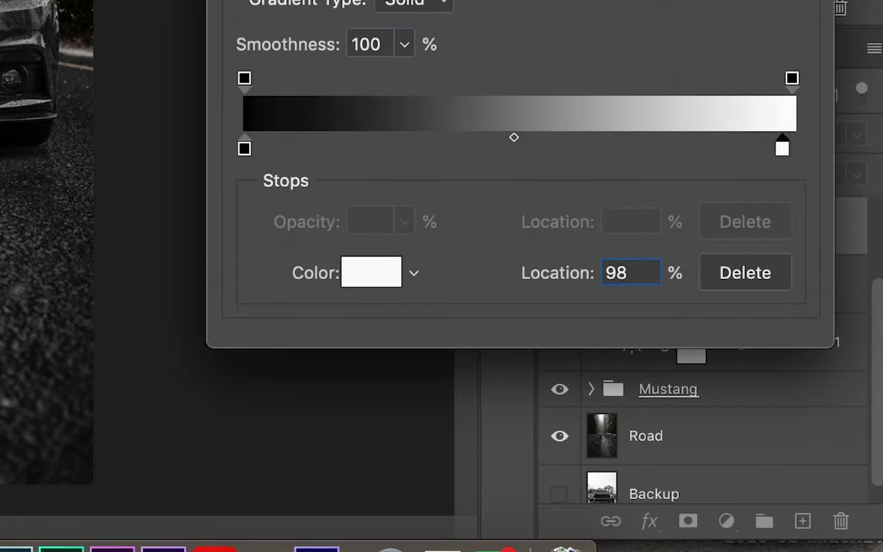
pyautogui.press('Return')
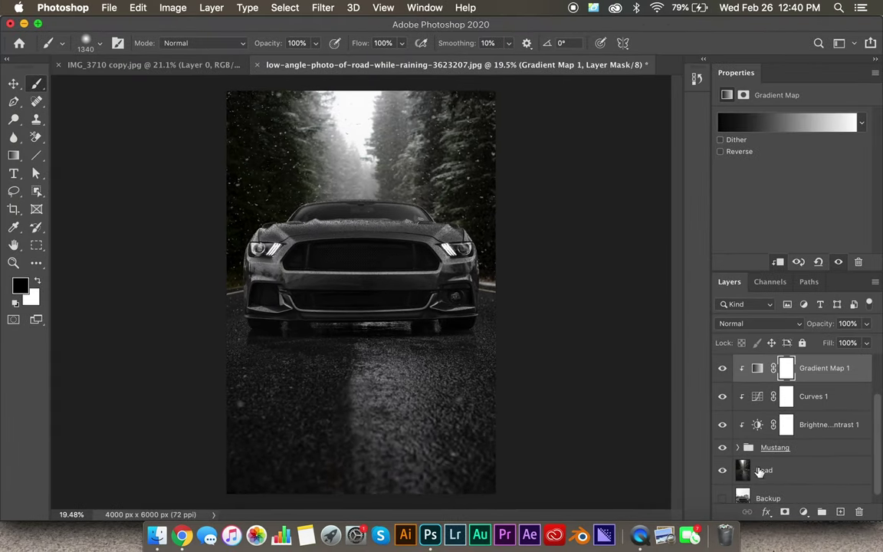
# Sample a near-black tone from the dark lower-left part of the road on the Road layer
pyautogui.click(734, 470)
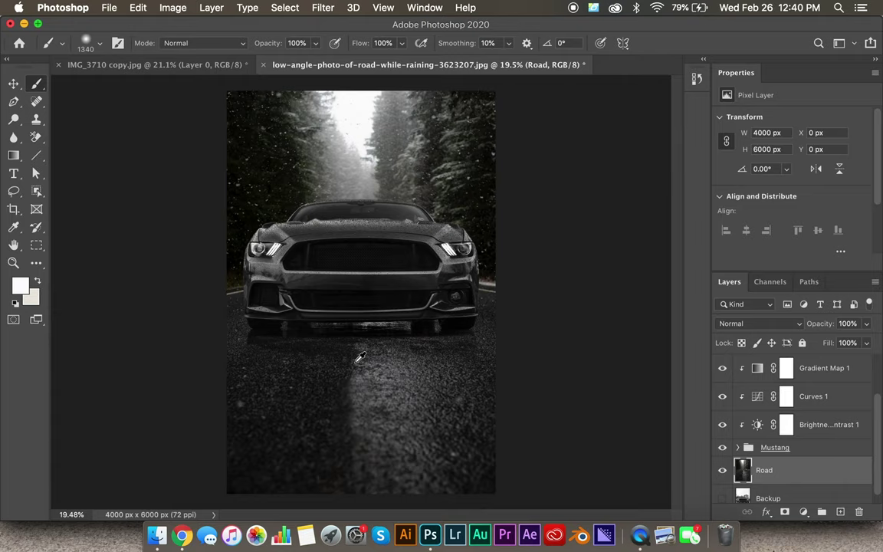
pyautogui.keyDown('alt'); pyautogui.click(244, 444); pyautogui.keyUp('alt')
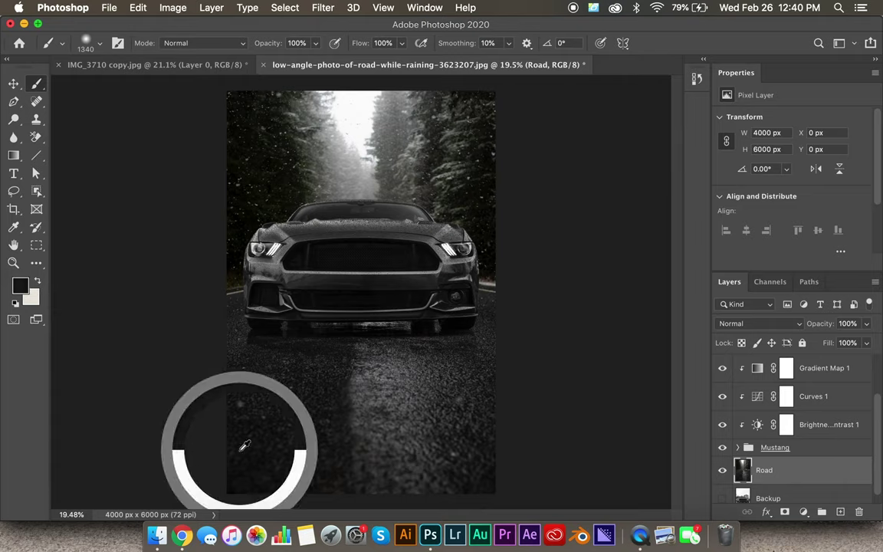
pyautogui.moveTo(215, 230); pyautogui.dragTo(238, 250)
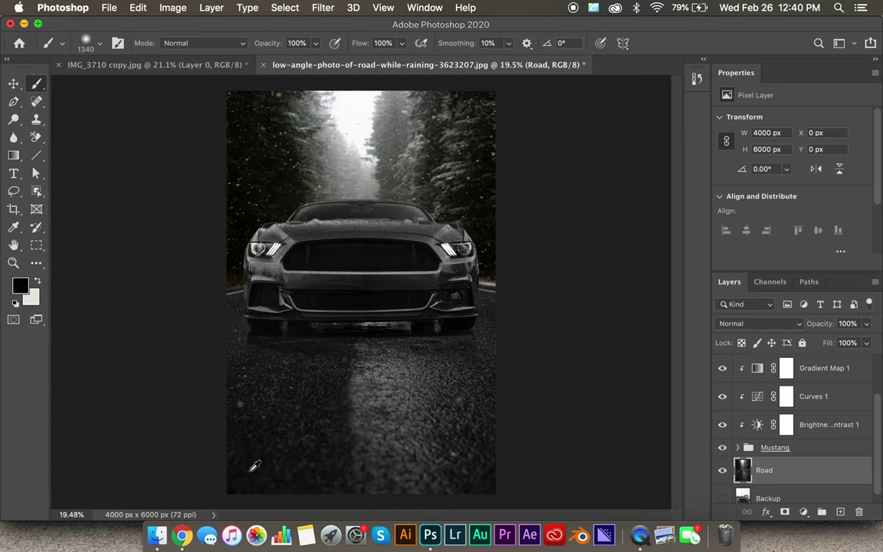
pyautogui.keyDown('alt'); pyautogui.moveTo(265, 453); pyautogui.dragTo(260, 451); pyautogui.keyUp('alt')
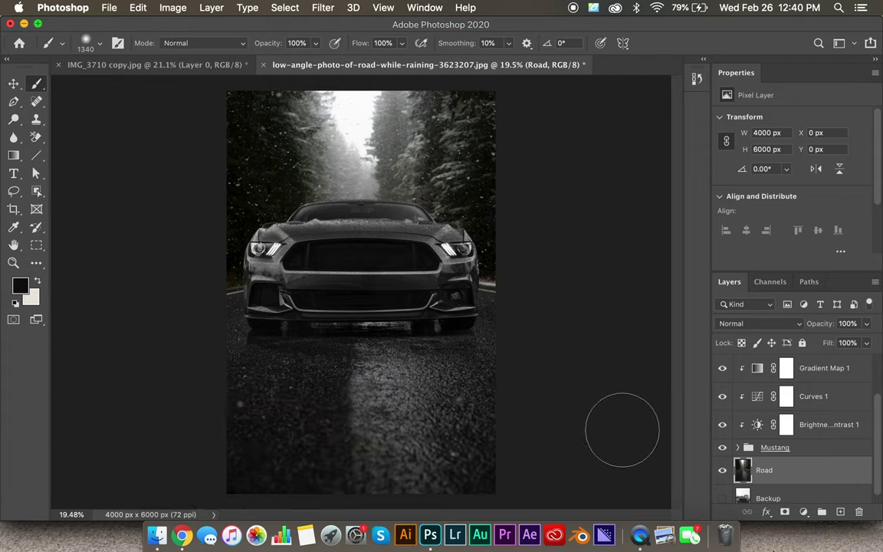
# In Gradient Map 1's gradient, add a stop in the sampled near-black at 8% and remove the original black stop
pyautogui.click(757, 371)
pyautogui.click(762, 124)
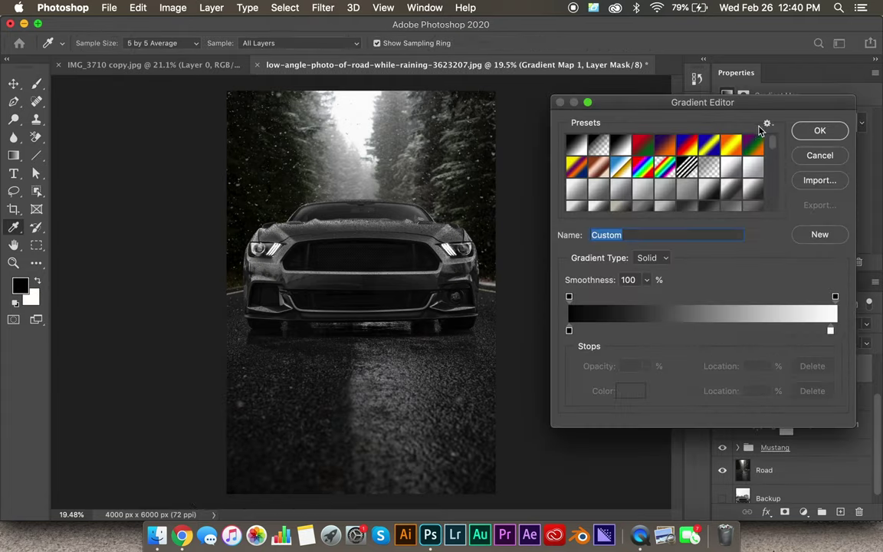
pyautogui.click(590, 329)
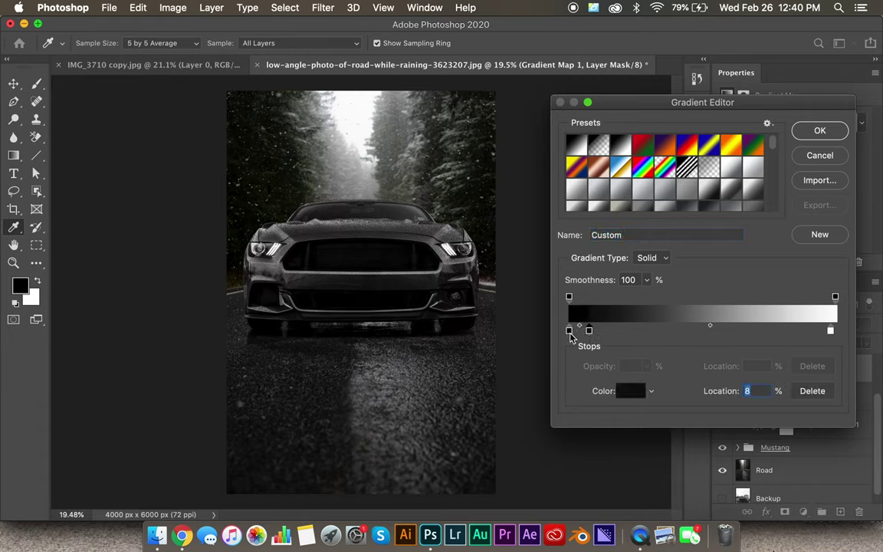
pyautogui.click(568, 331)
pyautogui.click(806, 392)
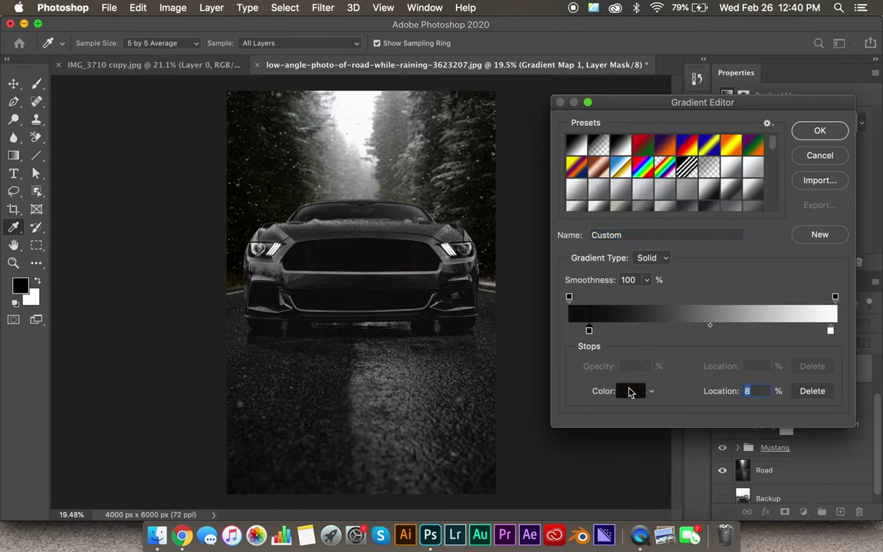
# Check the #0a0707 stop's brightness, set its location to the matching 4%, and apply the gradient
pyautogui.click(630, 391)
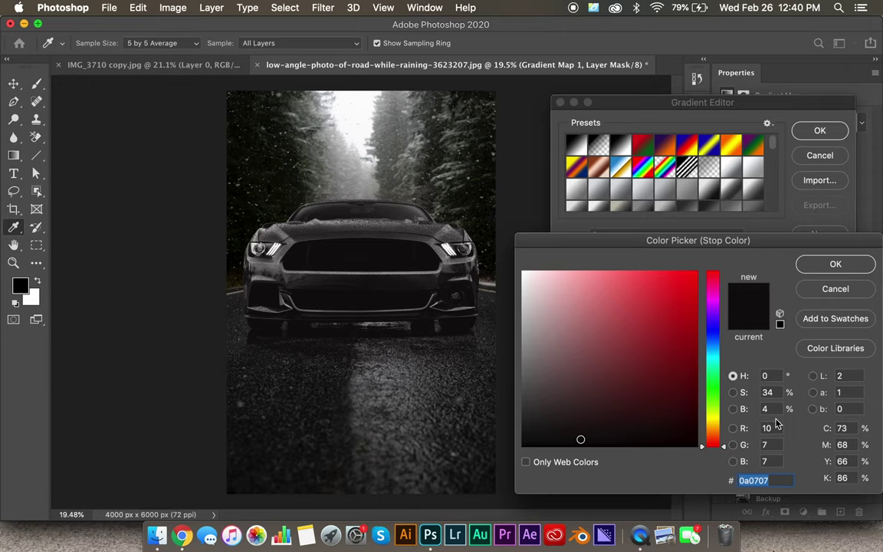
pyautogui.click(835, 264)
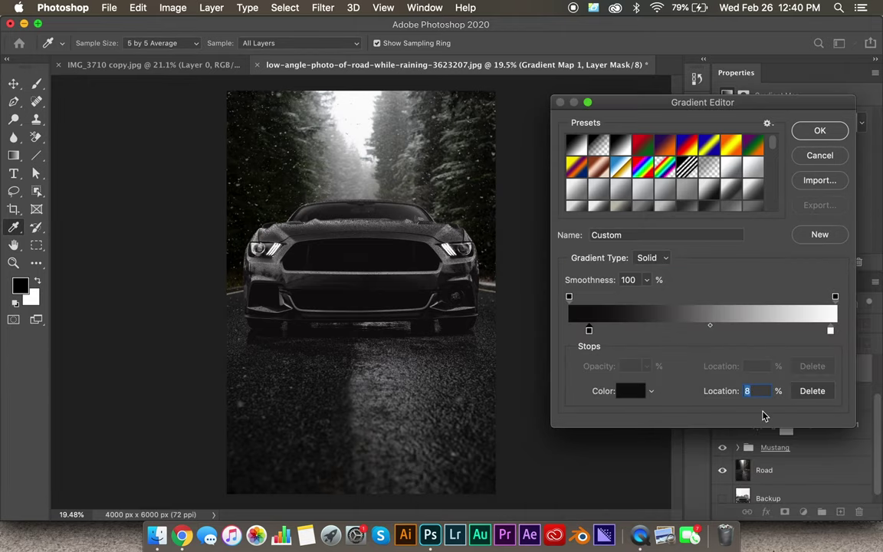
pyautogui.click(819, 134)
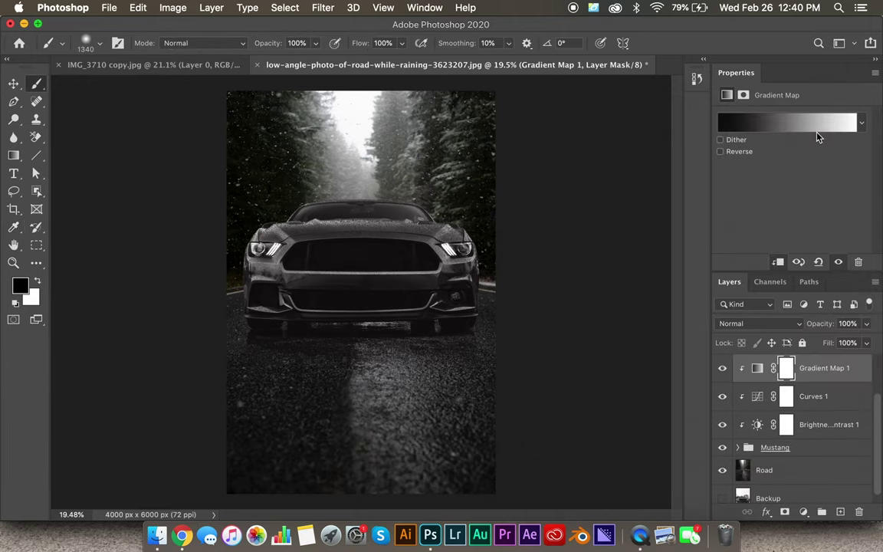
# Sample a medium gray from the road on the Road layer and add it to Gradient Map 1 as a #6f6f73 stop at 50%
pyautogui.click(742, 469)
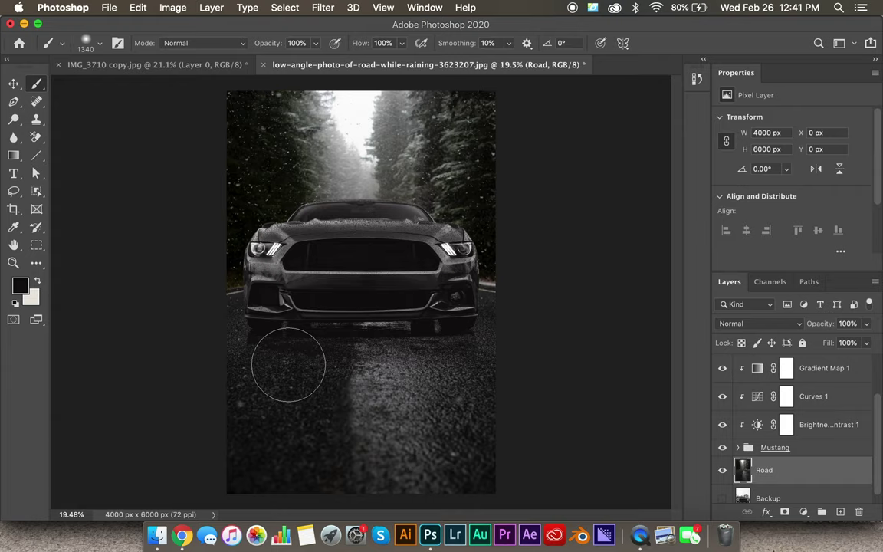
pyautogui.moveTo(332, 383); pyautogui.dragTo(348, 334)
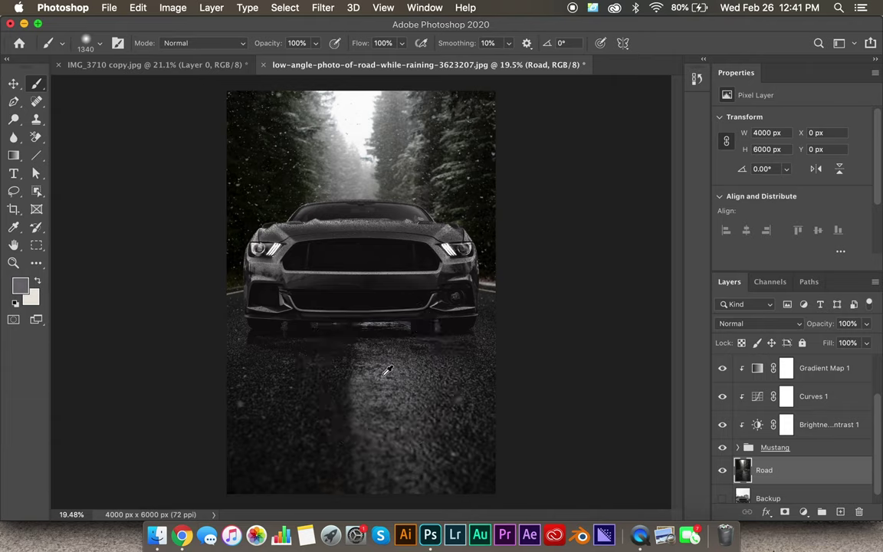
pyautogui.click(759, 369)
pyautogui.click(782, 121)
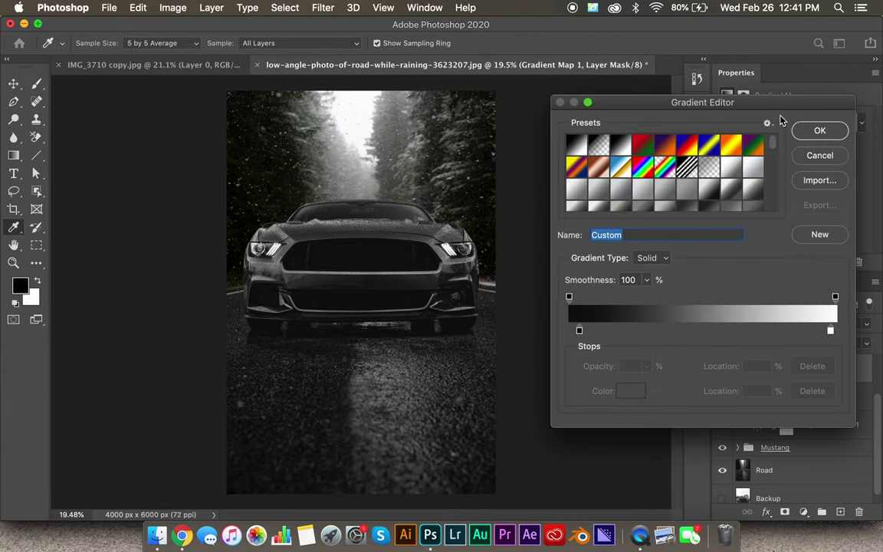
pyautogui.click(704, 329)
pyautogui.doubleClick(704, 329)
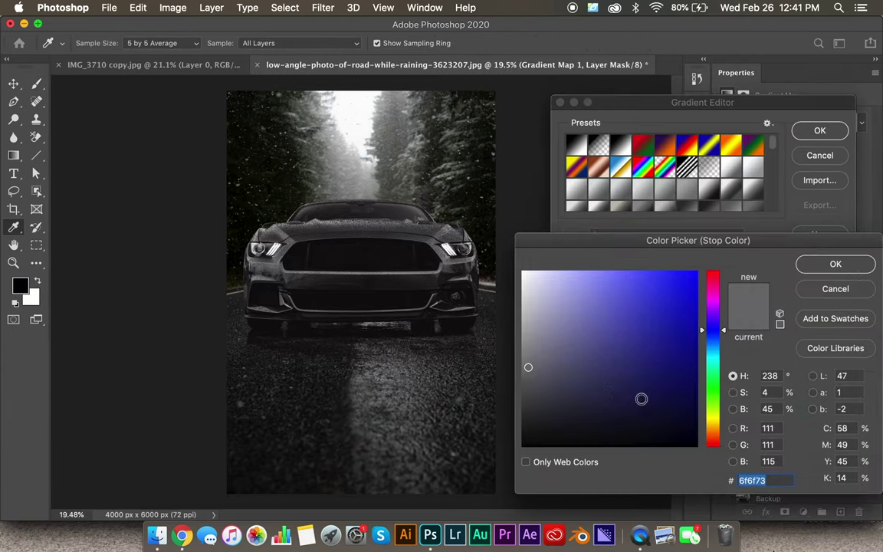
pyautogui.click(833, 288)
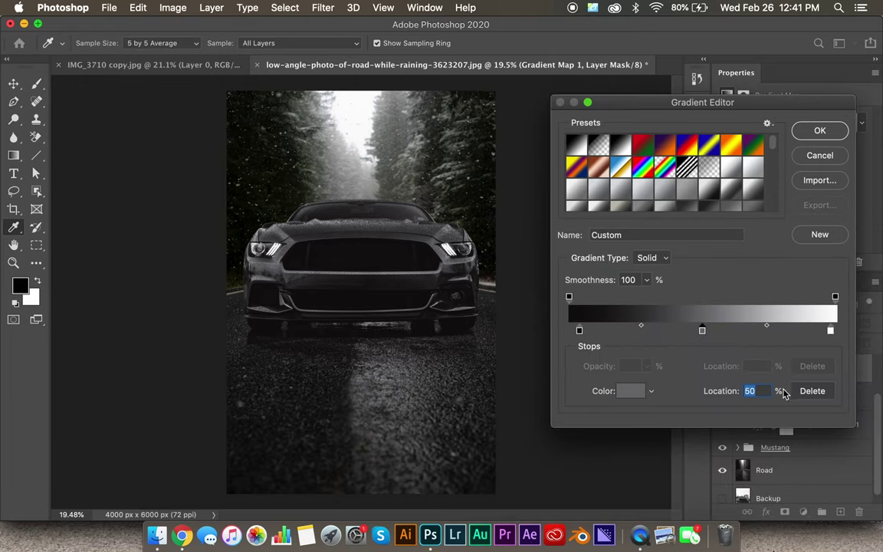
# Lower the gray midtone stop's location to 47% and apply the gradient
pyautogui.press('Down')
pyautogui.press('Down')
pyautogui.press('Down')
pyautogui.press('Down')
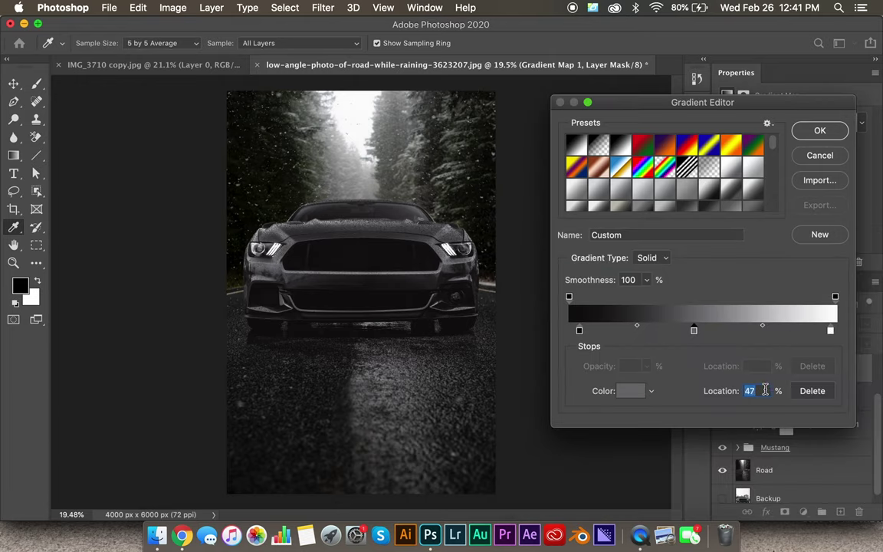
pyautogui.click(812, 131)
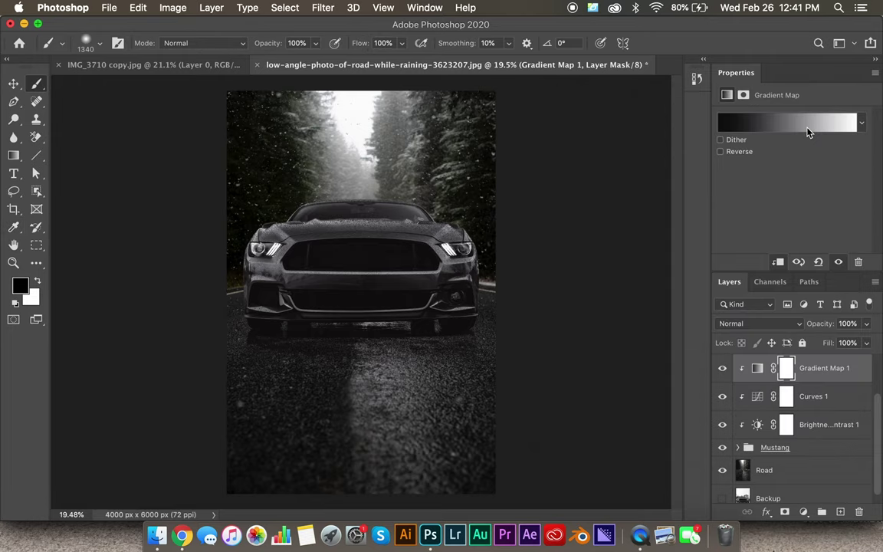
# Compare the car with and without the Gradient Map 1 adjustment
pyautogui.click(722, 369)
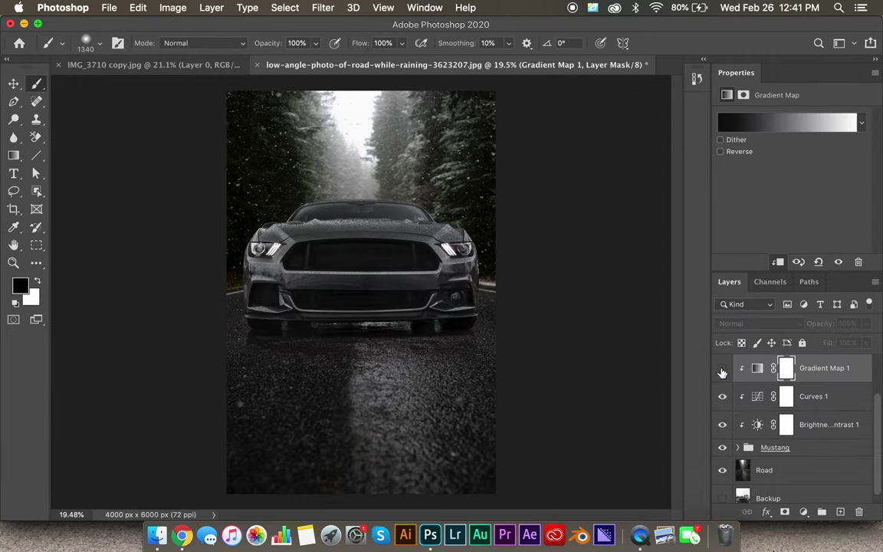
pyautogui.click(722, 370)
pyautogui.click(721, 370)
pyautogui.click(722, 370)
# In the Mustang group, add a Brightness/Contrast adjustment clipped to the car's shadow layer beneath Layer 1 copy
pyautogui.scroll(-1, 745, 445)
pyautogui.click(745, 440)
pyautogui.click(738, 438)
pyautogui.scroll(-3, 780, 437)
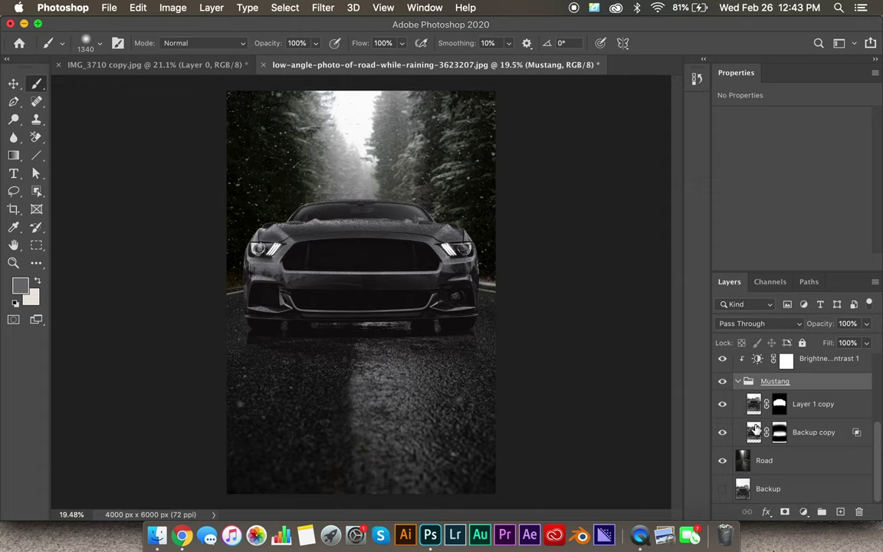
pyautogui.click(753, 433)
pyautogui.click(803, 512)
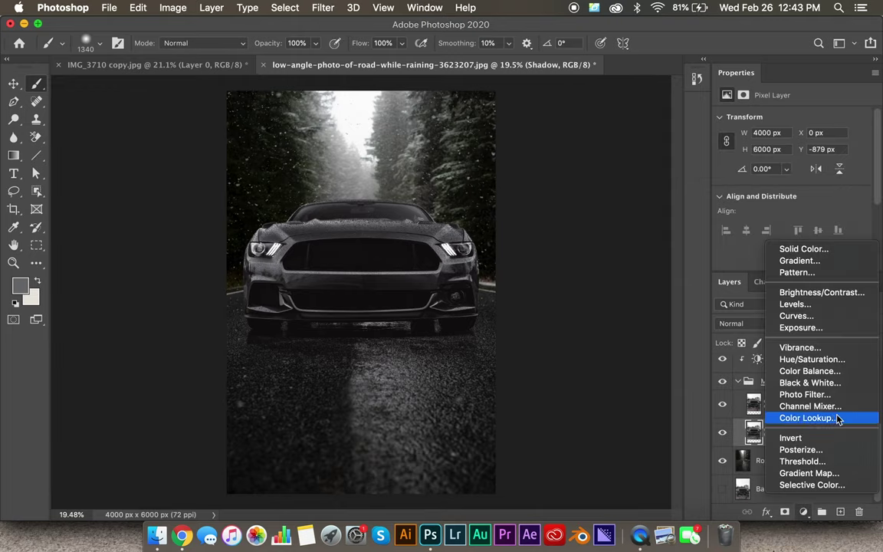
pyautogui.click(822, 292)
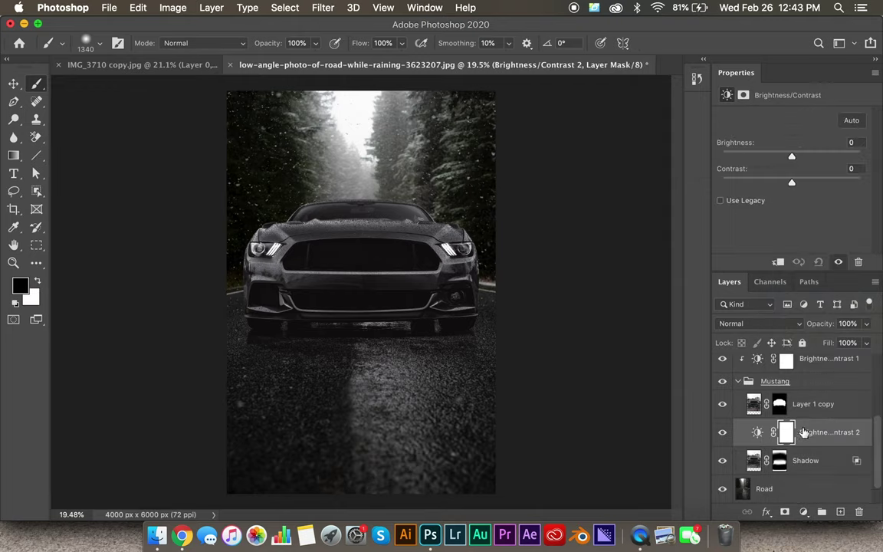
pyautogui.click(756, 434)
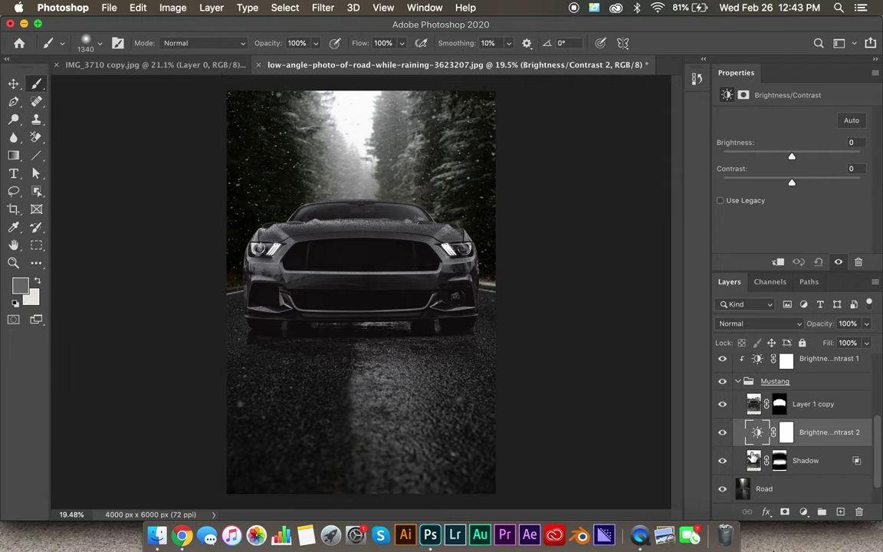
pyautogui.keyDown('alt'); pyautogui.click(757, 445); pyautogui.keyUp('alt')
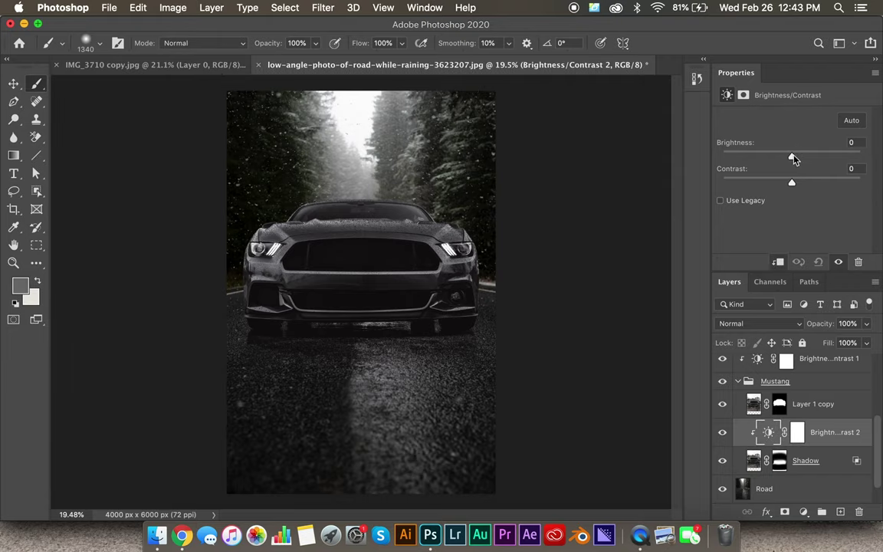
# Set the shadow's Brightness/Contrast 2 brightness to 65 and compare the road with and without the adjustment
pyautogui.scroll(5, 419, 343)
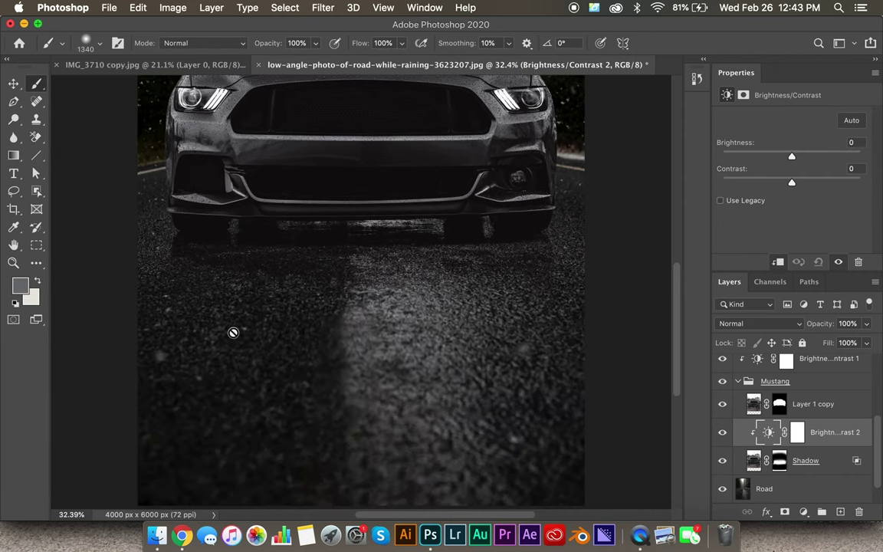
pyautogui.moveTo(793, 156); pyautogui.dragTo(822, 158)
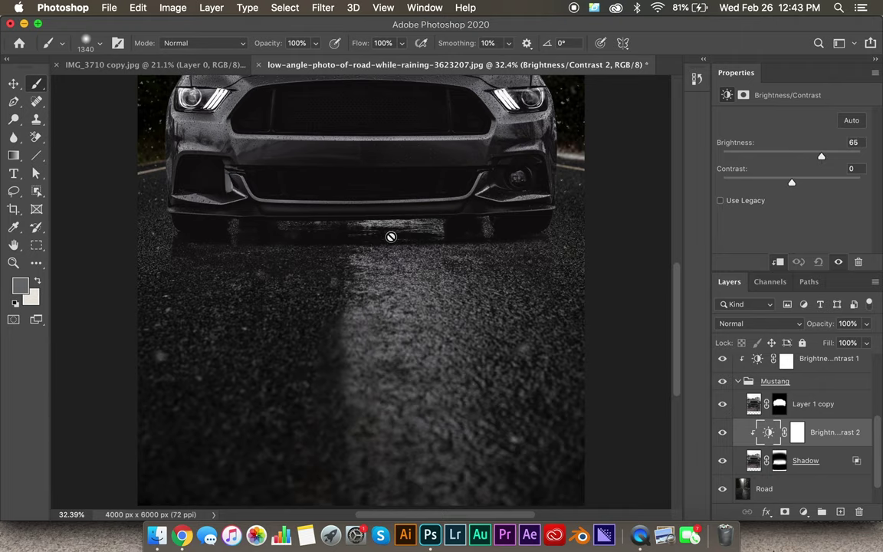
pyautogui.scroll(-5, 436, 291)
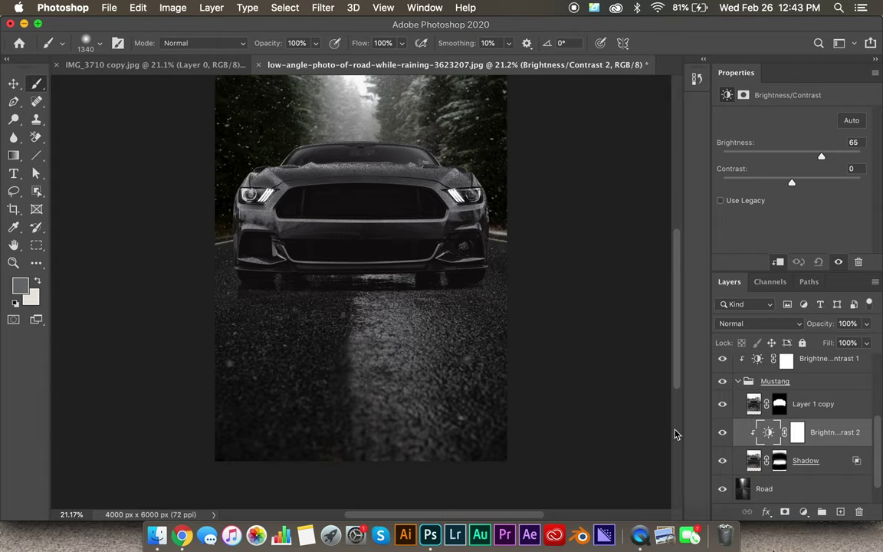
pyautogui.click(719, 436)
pyautogui.click(720, 436)
pyautogui.click(720, 436)
pyautogui.click(720, 435)
# Paint black on Brightness/Contrast 2's mask across the car's lower front to keep the shadow directly under the bumper dark
pyautogui.press('super+backslash')
pyautogui.press('d')
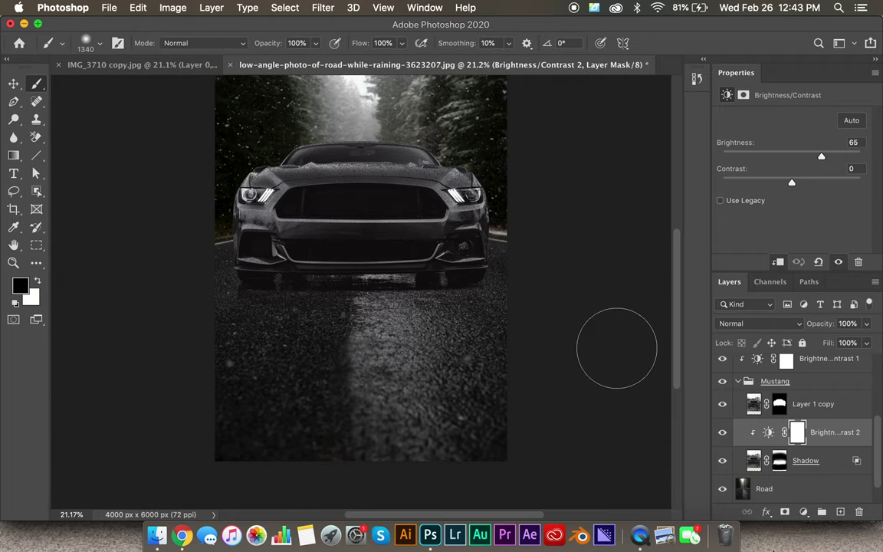
pyautogui.scroll(3, 397, 221)
pyautogui.moveTo(397, 221); pyautogui.dragTo(406, 374)
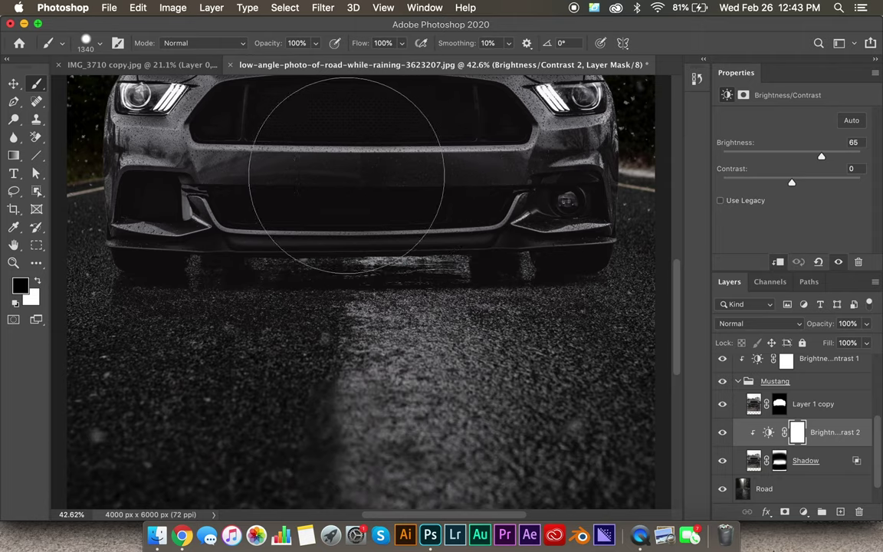
pyautogui.moveTo(384, 173)
pyautogui.mouseDown()
pyautogui.moveTo(162, 175)
pyautogui.moveTo(264, 171)
pyautogui.mouseUp()
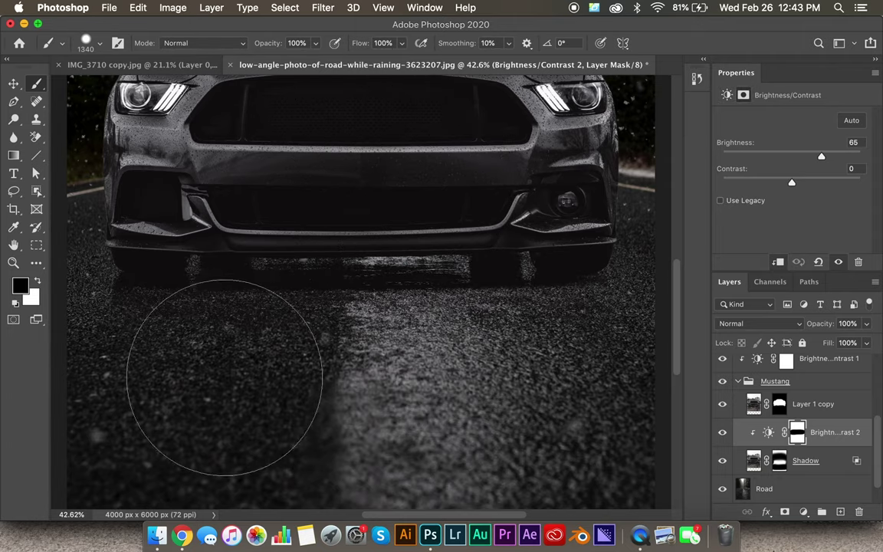
pyautogui.press('x')
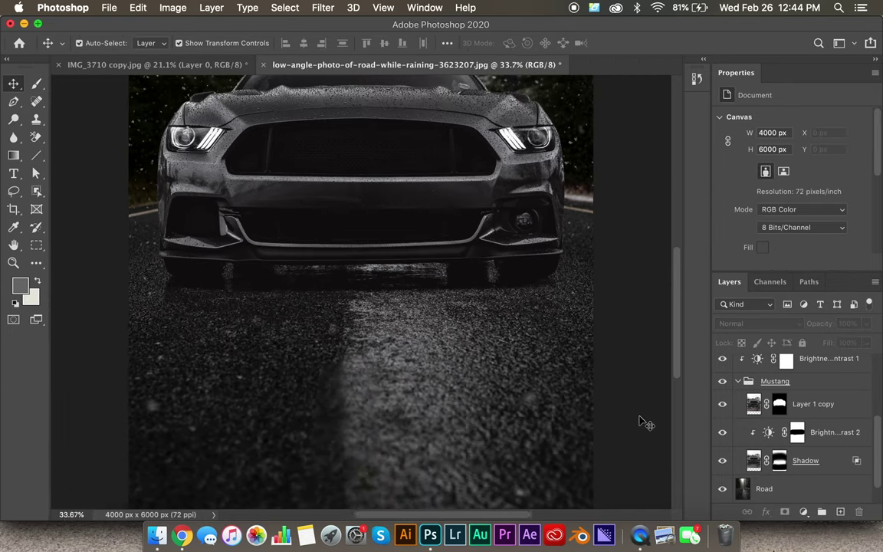
# Convert the Snow layer to a smart object
pyautogui.scroll(-3, 644, 421)
pyautogui.scroll(4, 736, 398)
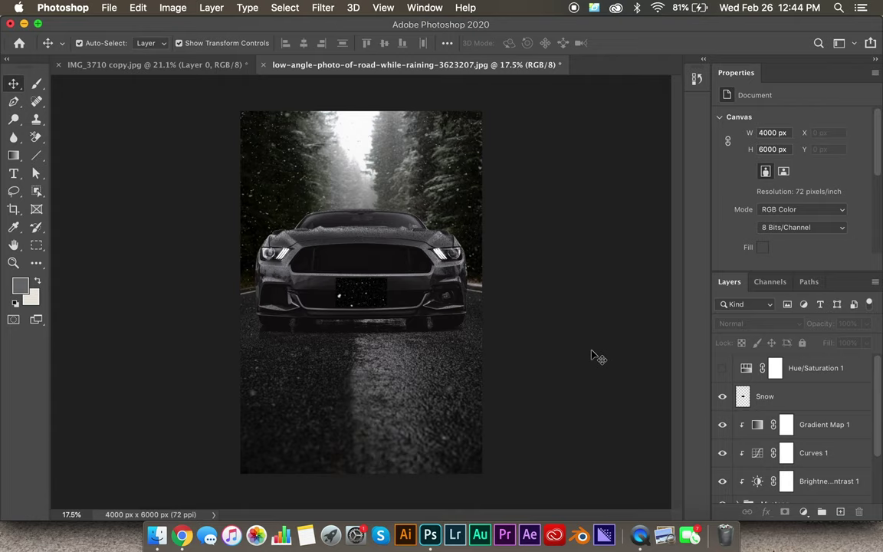
pyautogui.click(812, 396)
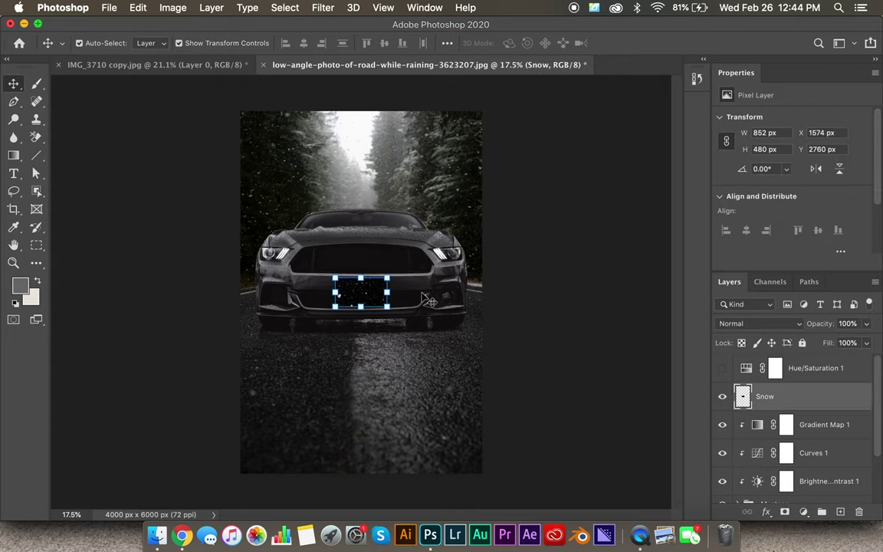
pyautogui.rightClick(811, 400)
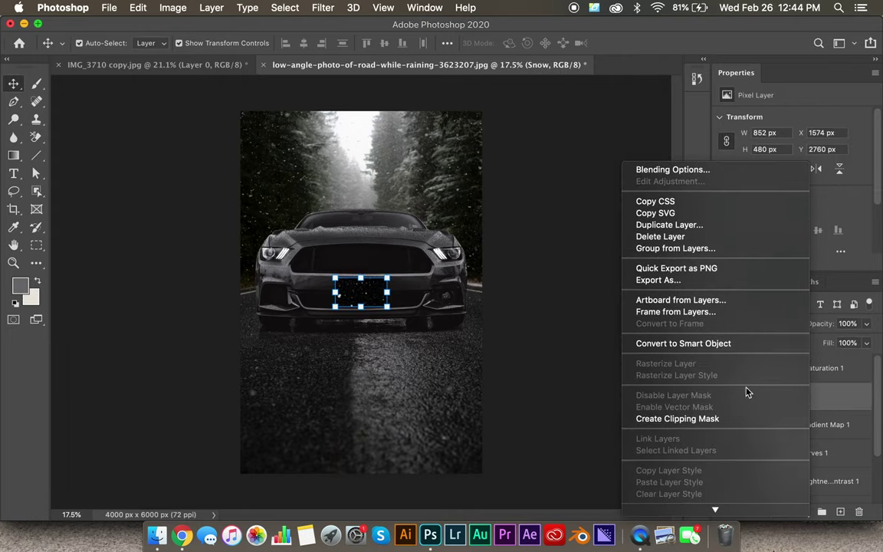
pyautogui.click(659, 343)
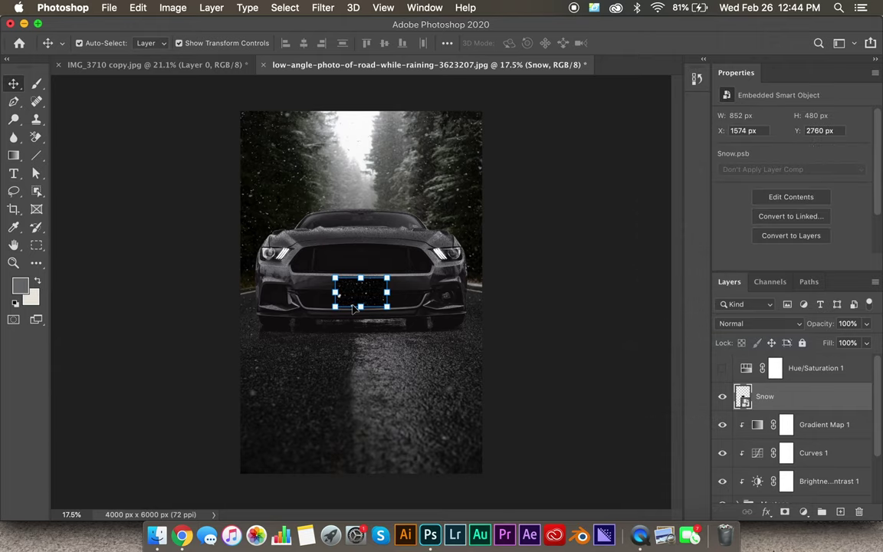
# Rotate the Snow layer to portrait orientation and scale it to 4000 × 7100 px so it covers the whole canvas
pyautogui.moveTo(399, 268); pyautogui.dragTo(362, 330)
pyautogui.moveTo(375, 266); pyautogui.dragTo(538, 123)
pyautogui.press('Return')
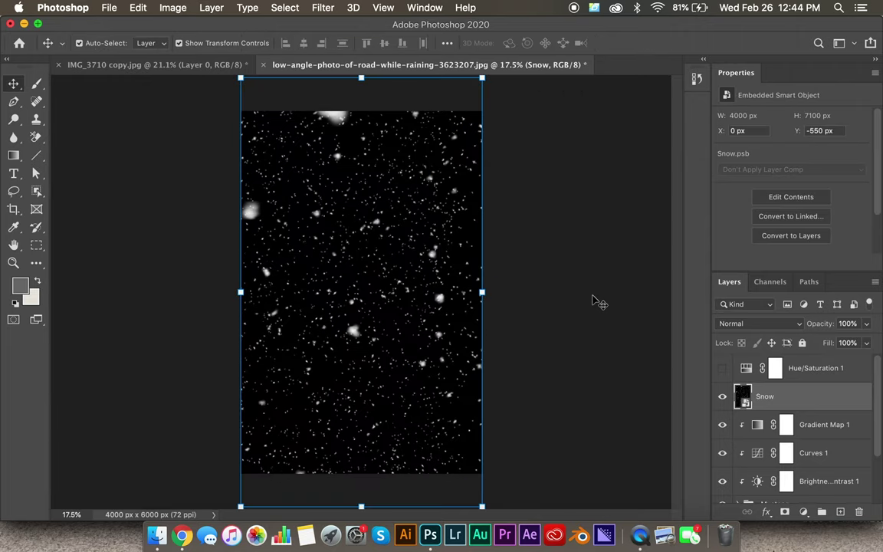
pyautogui.click(596, 301)
# Set the Snow layer's blend mode to Lighten
pyautogui.click(741, 398)
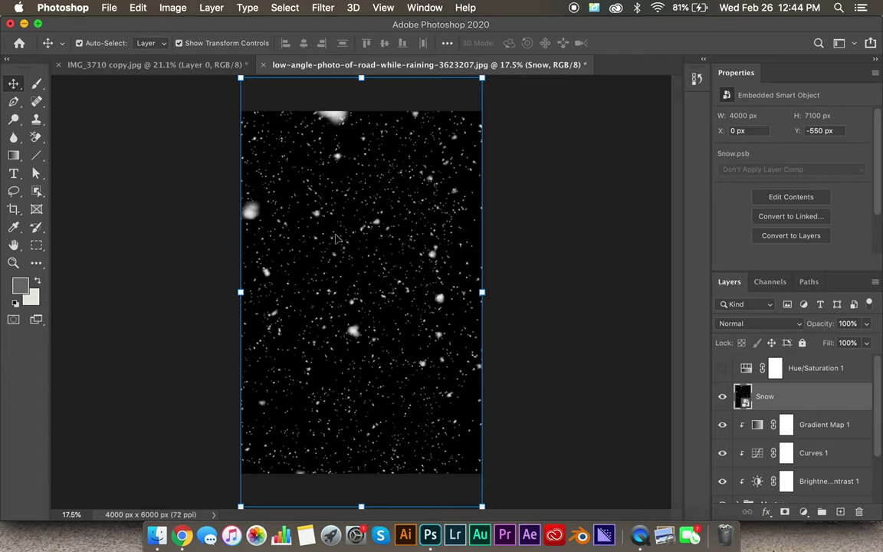
pyautogui.click(757, 324)
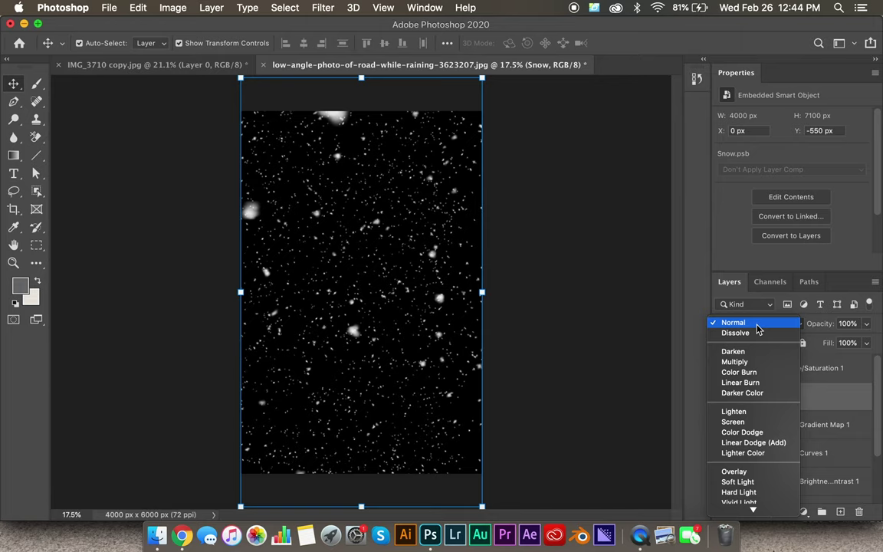
pyautogui.click(772, 413)
pyautogui.click(641, 335)
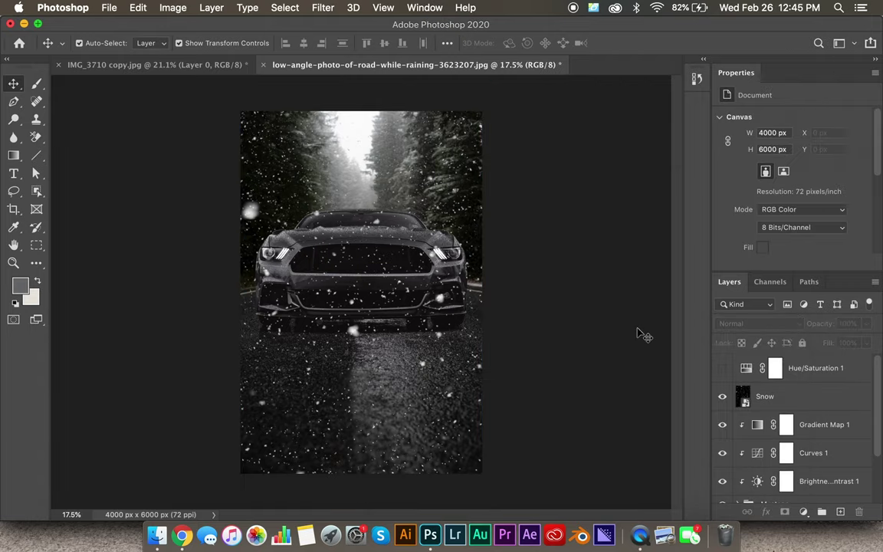
# Apply a Motion Blur to the Snow layer with an angle of -75° and a distance of 43 pixels
pyautogui.click(742, 396)
pyautogui.click(323, 8)
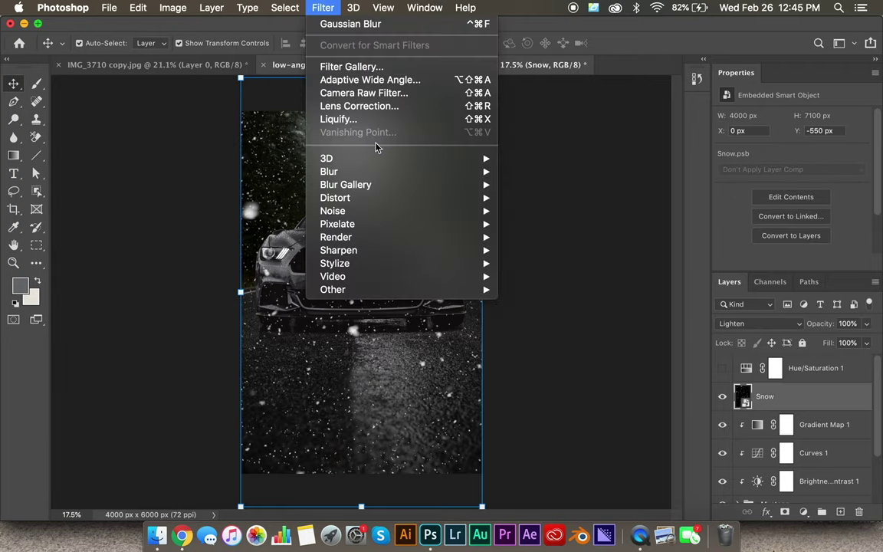
pyautogui.moveTo(378, 171)
pyautogui.click(556, 250)
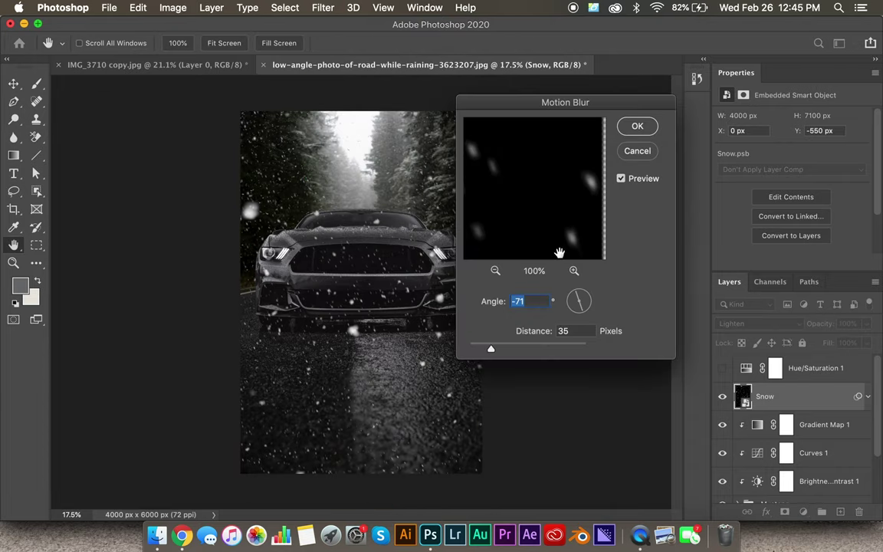
pyautogui.moveTo(577, 300); pyautogui.dragTo(584, 317)
pyautogui.moveTo(490, 349); pyautogui.dragTo(495, 351)
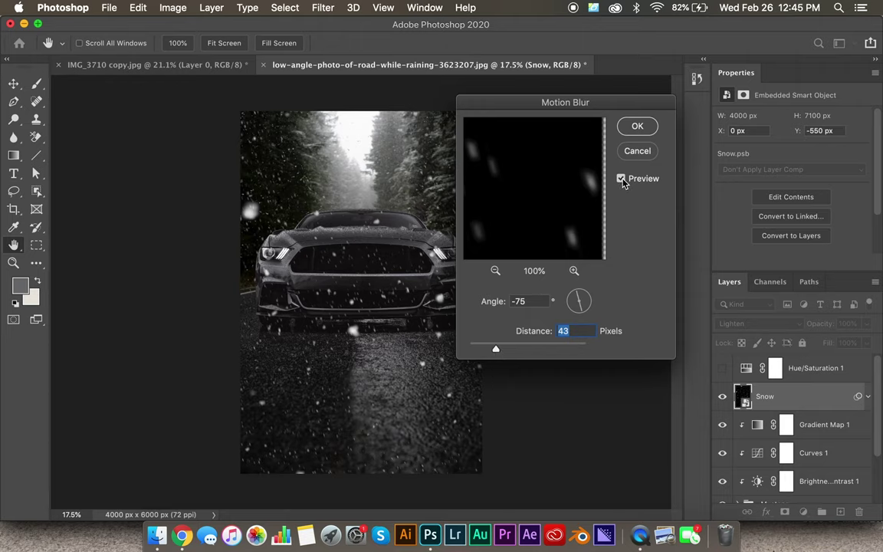
pyautogui.click(643, 126)
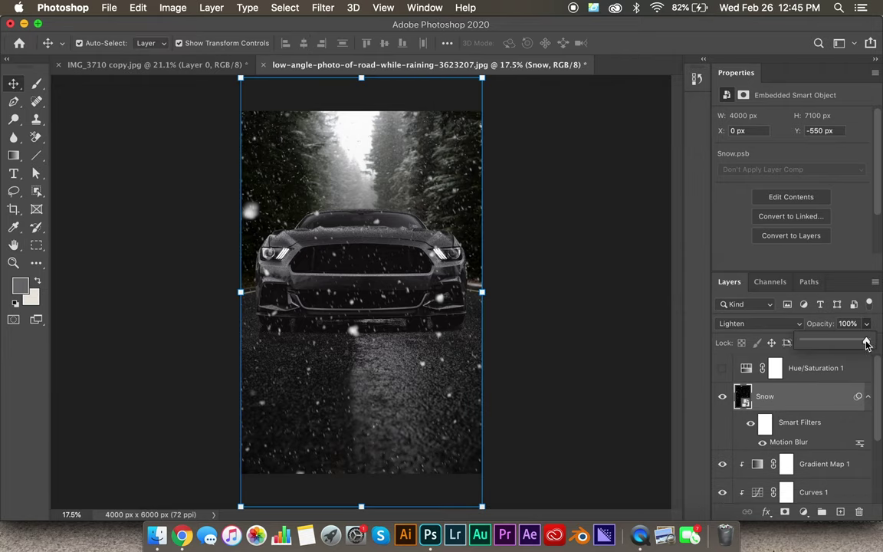
# Lower the Snow layer's opacity to 10% and compare the image with and without the snow
pyautogui.moveTo(865, 342); pyautogui.dragTo(815, 342)
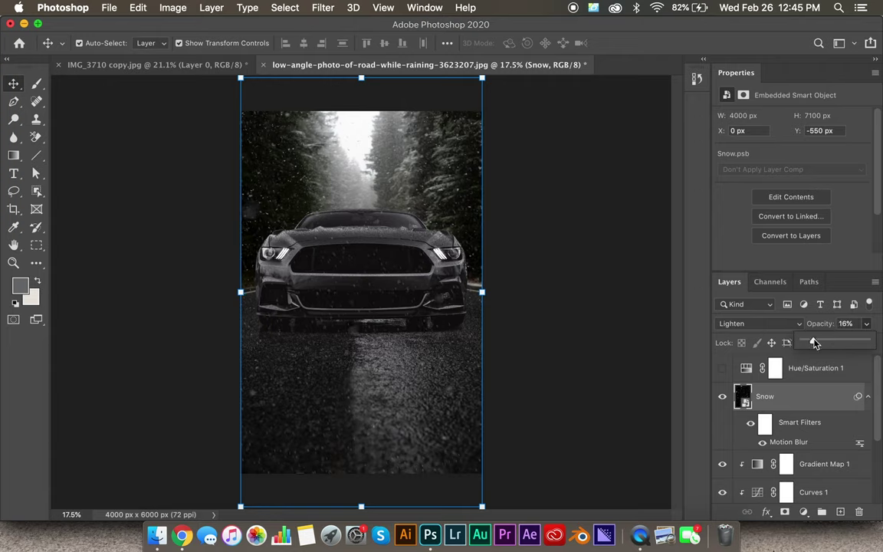
pyautogui.moveTo(814, 342); pyautogui.dragTo(811, 342)
pyautogui.click(721, 397)
pyautogui.click(721, 397)
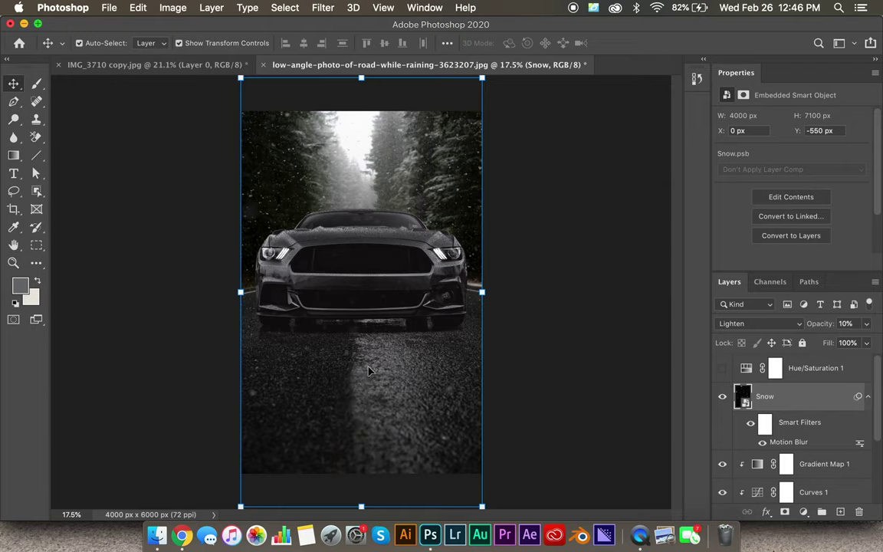
pyautogui.click(798, 432)
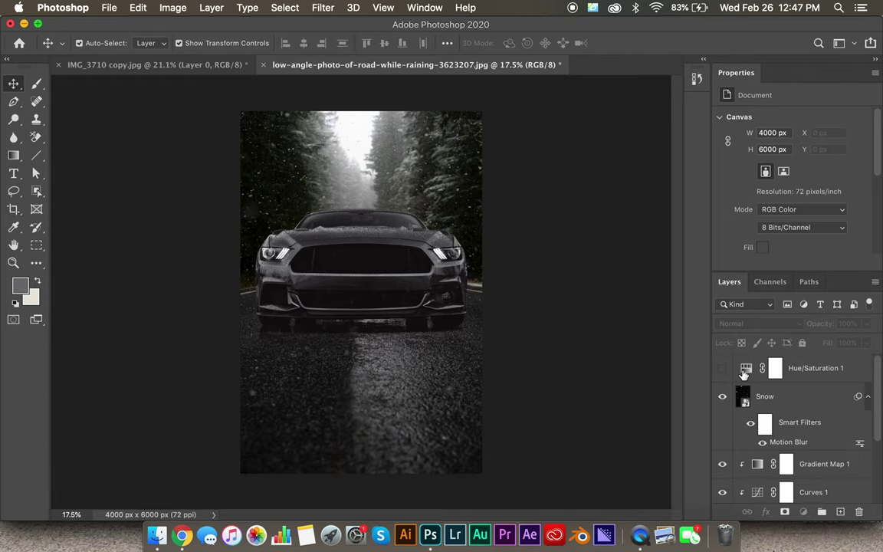
# Add a Curves and a Color Lookup adjustment layer above Hue/Saturation 1
pyautogui.click(775, 368)
pyautogui.click(801, 511)
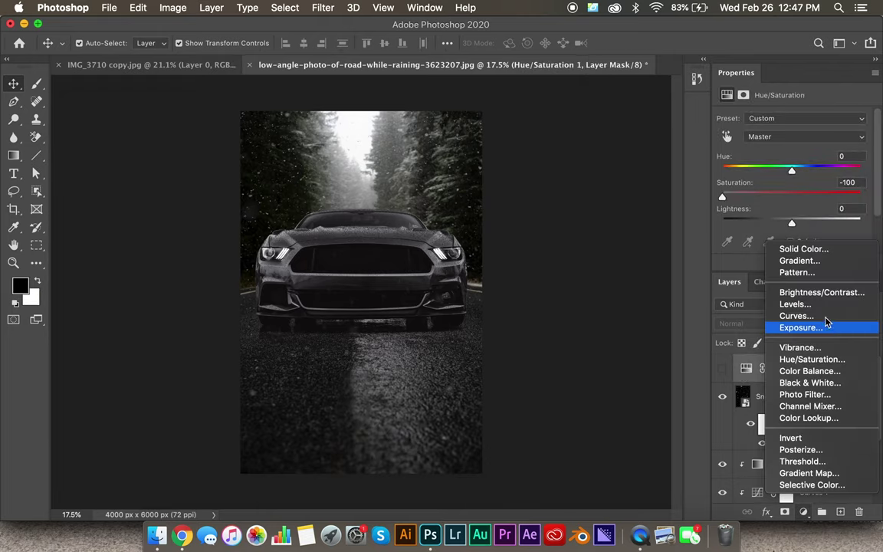
pyautogui.click(820, 317)
pyautogui.click(804, 513)
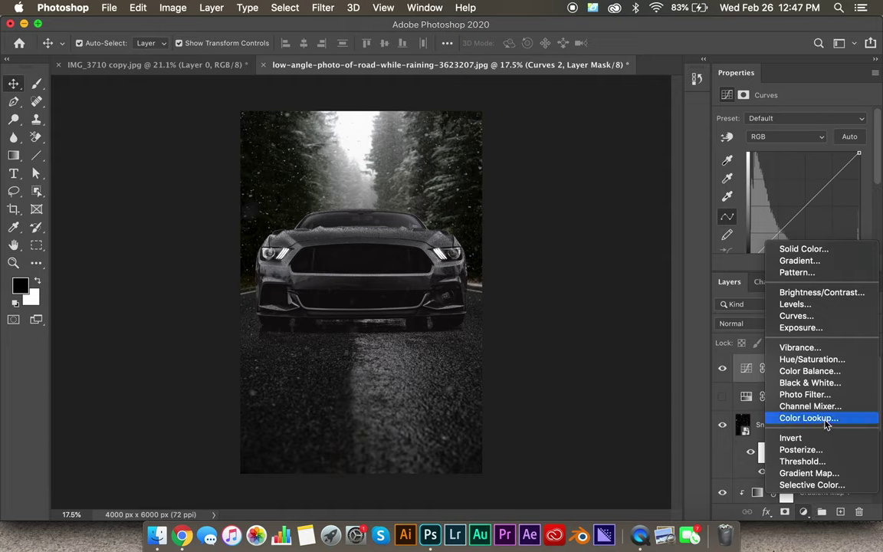
pyautogui.press('Escape')
# Shape Curves 2 into a slight S-curve by raising the highlights and adding a shadow point at input 67, output 60
pyautogui.hotkey('alt', '[')
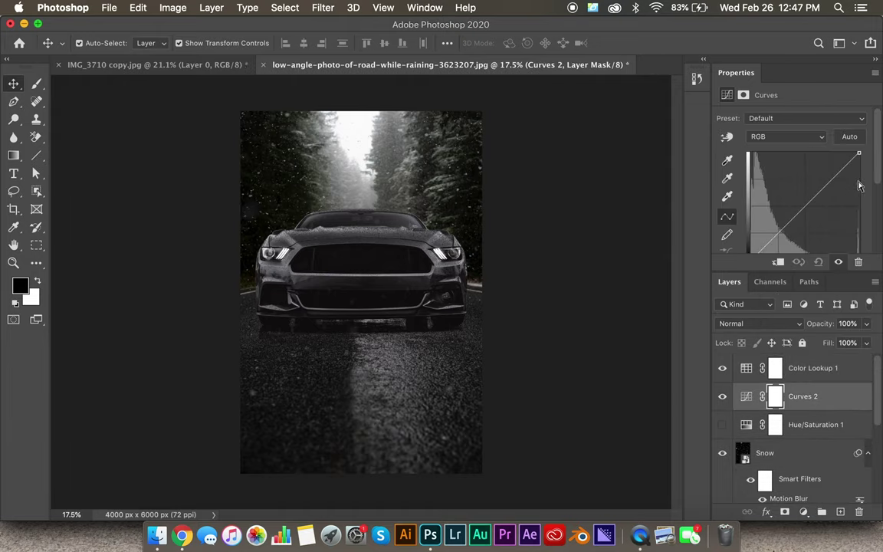
pyautogui.moveTo(839, 172); pyautogui.dragTo(840, 167)
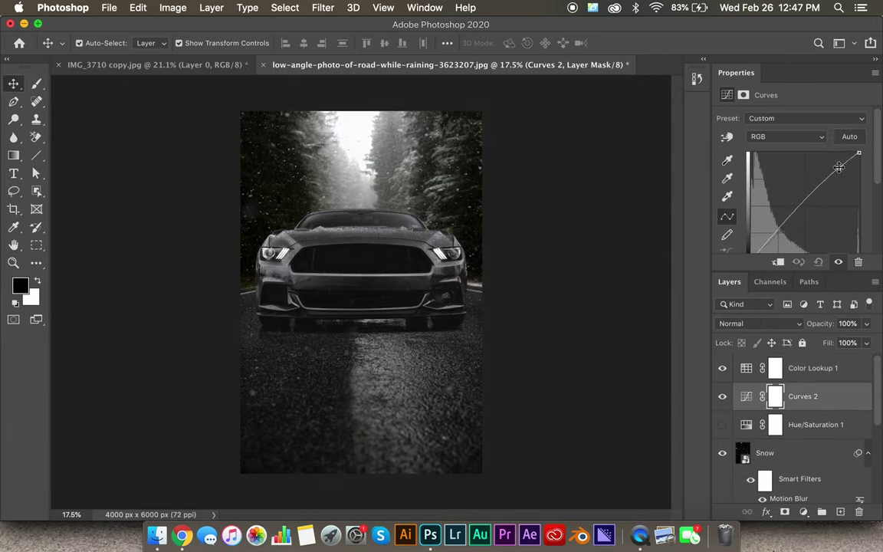
pyautogui.scroll(-2, 779, 191)
pyautogui.moveTo(779, 183); pyautogui.dragTo(779, 189)
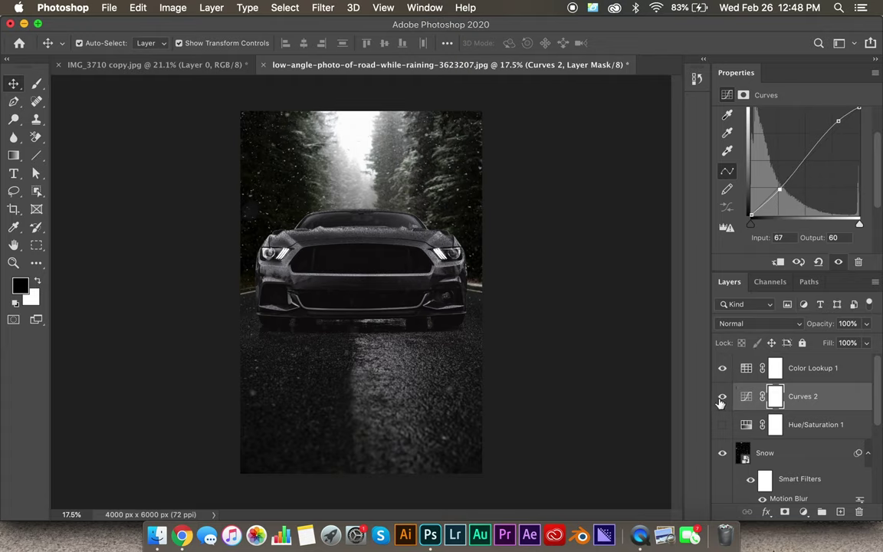
# Load the DropBlues.3DL 3D LUT in the Color Lookup 1 adjustment layer
pyautogui.click(746, 370)
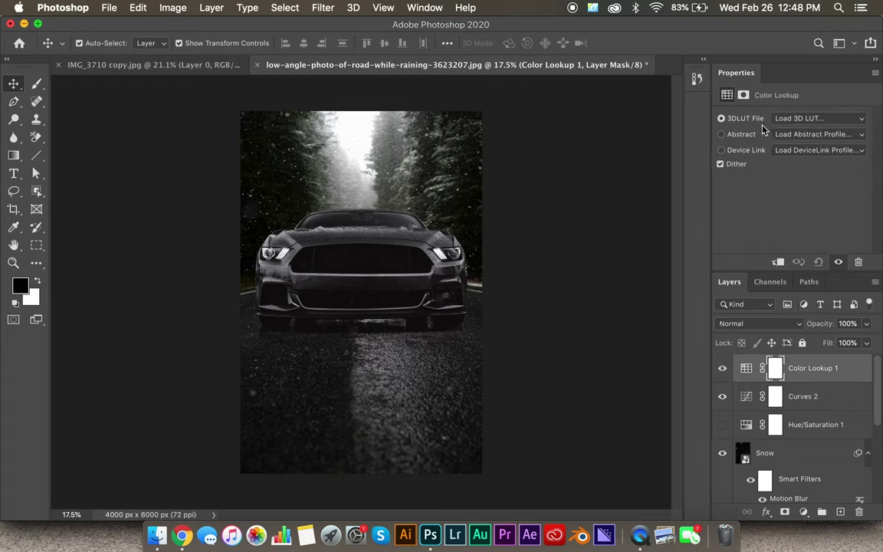
pyautogui.click(805, 120)
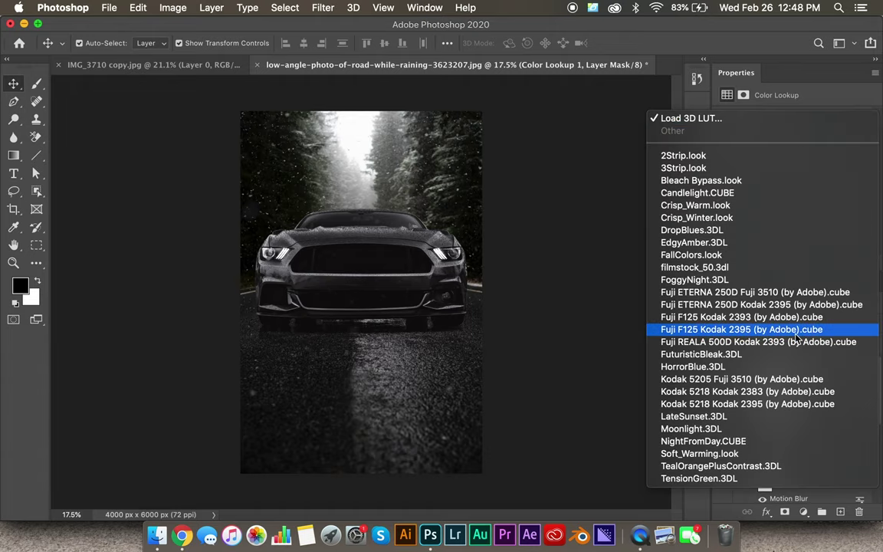
pyautogui.click(801, 230)
pyautogui.click(805, 120)
pyautogui.click(805, 120)
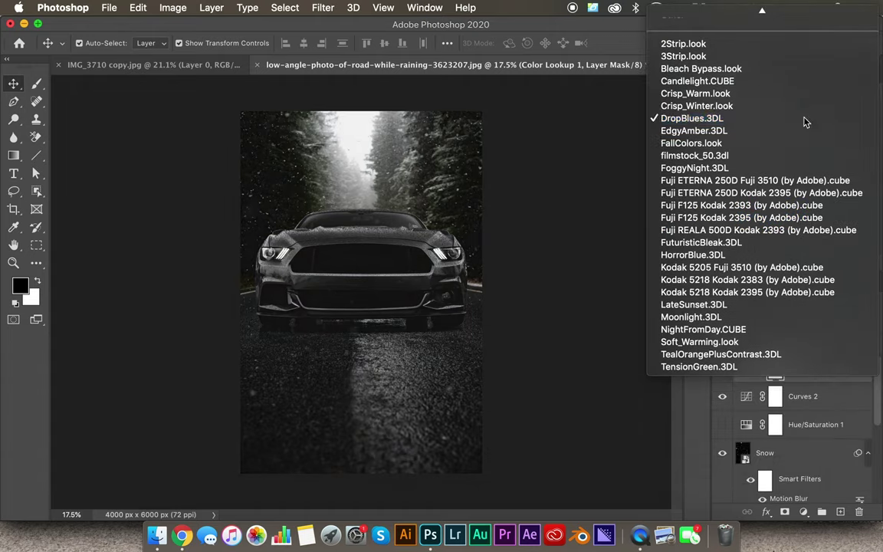
# Toggle Color Lookup 1's visibility to compare the image with and without the colour grade
pyautogui.click(723, 369)
pyautogui.click(722, 369)
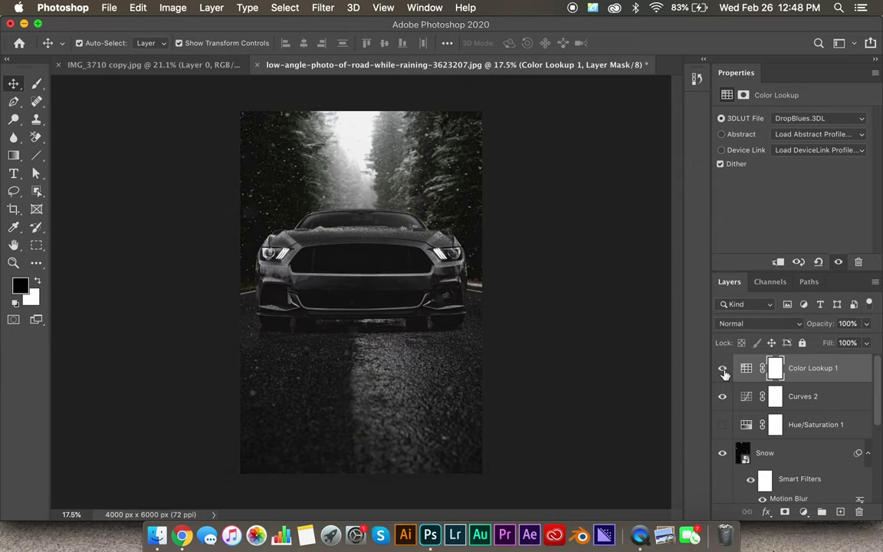
pyautogui.click(723, 371)
pyautogui.click(723, 371)
pyautogui.click(723, 371)
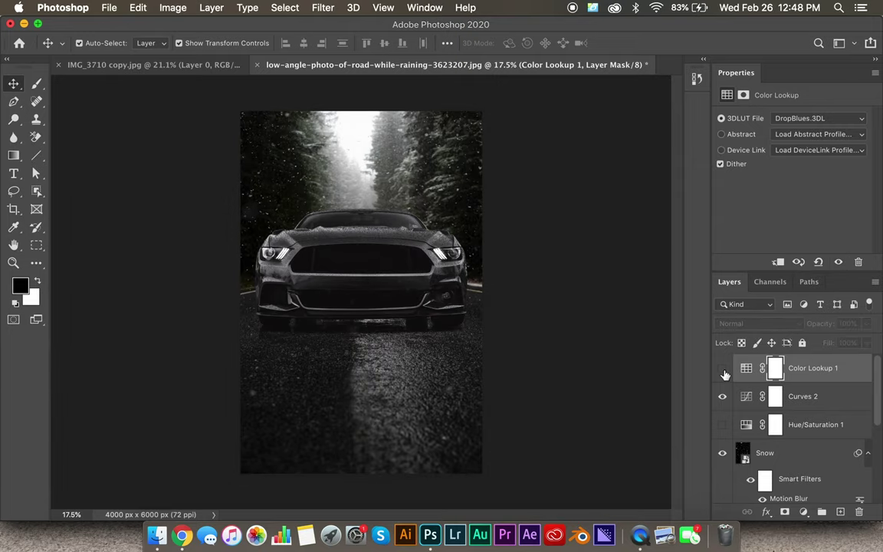
pyautogui.click(723, 370)
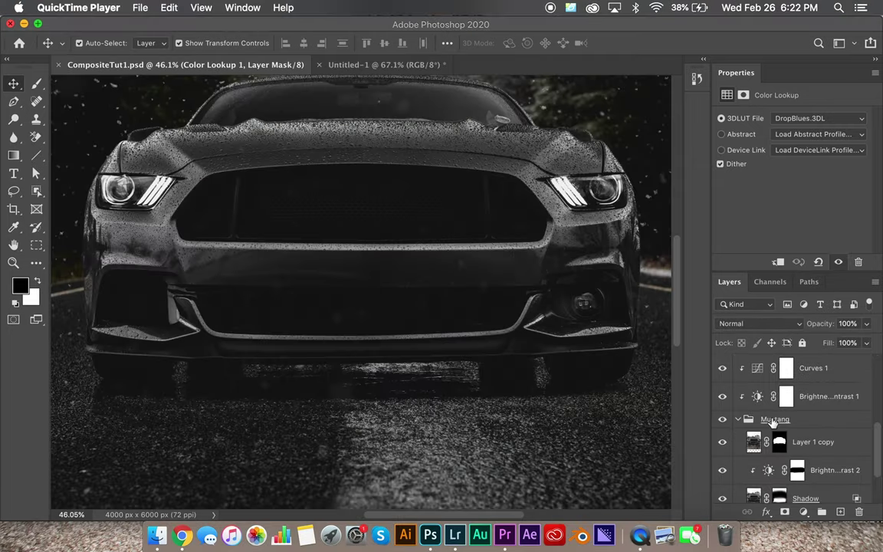
# On Layer 1 copy, outline the lighter vertical trim piece beside the car's left lower air intake with the Lasso tool
pyautogui.scroll(-3, 754, 386)
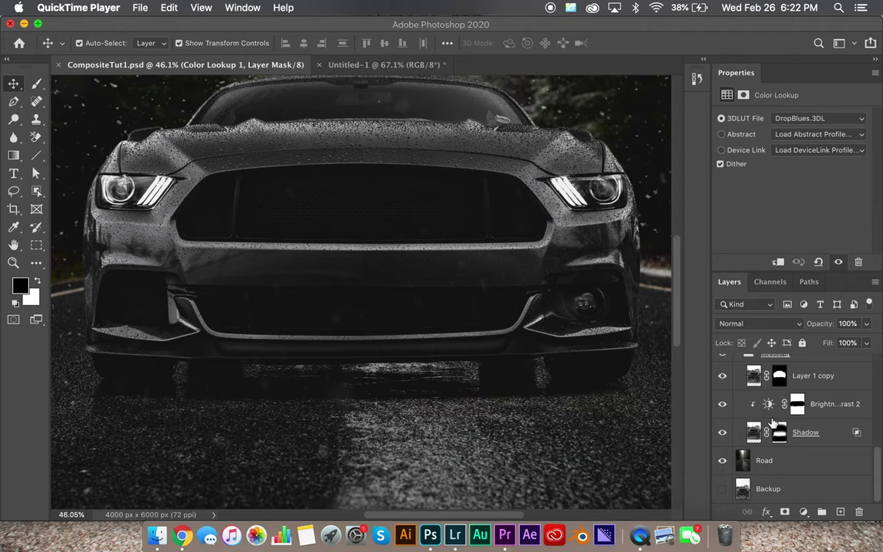
pyautogui.click(753, 377)
pyautogui.click(753, 377)
pyautogui.scroll(3, 217, 365)
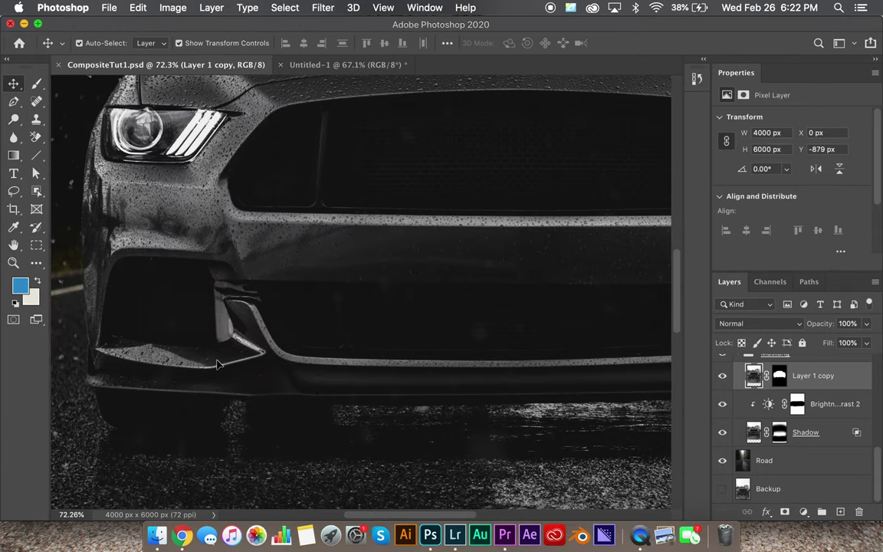
pyautogui.scroll(2, 217, 365)
pyautogui.scroll(3, 216, 365)
pyautogui.hscroll(-3, 217, 365)
pyautogui.press('p')
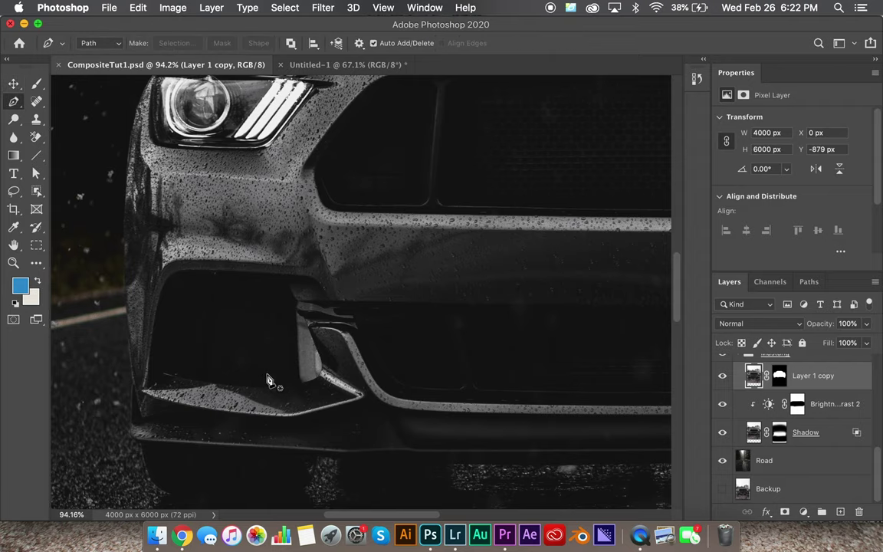
pyautogui.scroll(5, 267, 380)
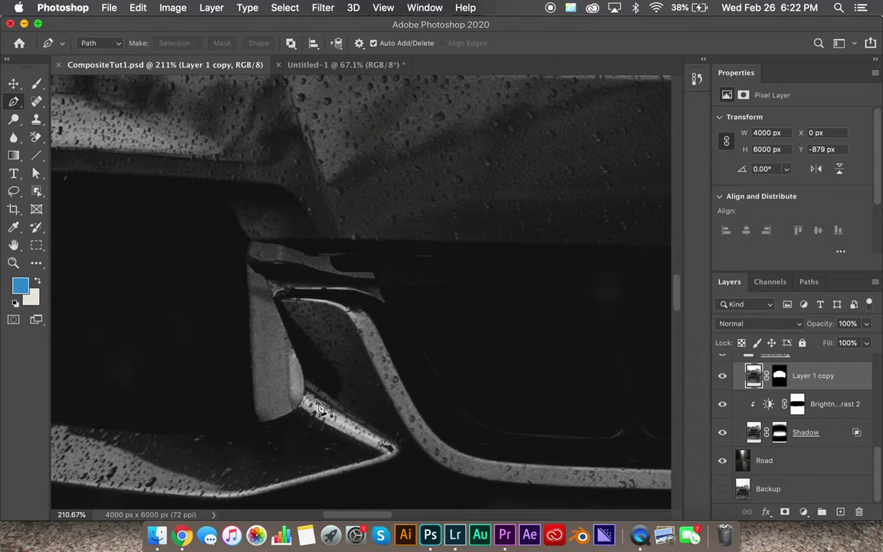
pyautogui.press('l')
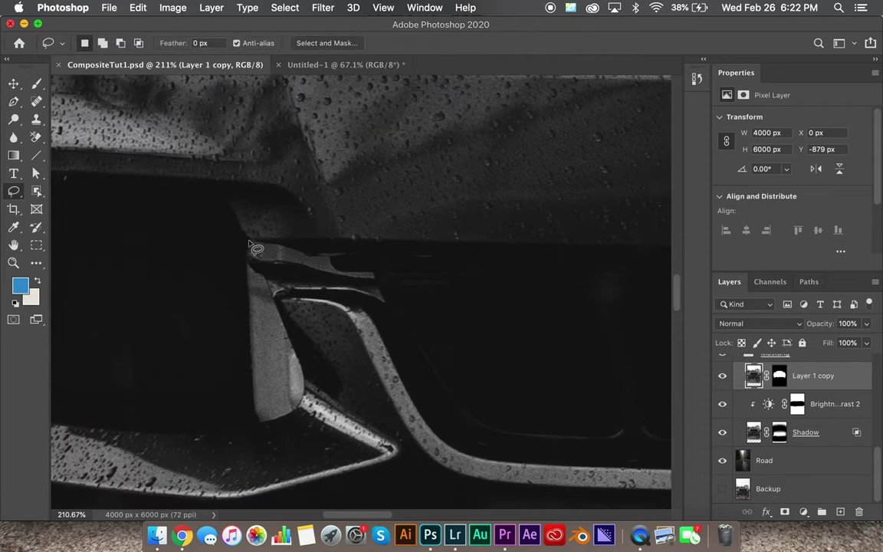
pyautogui.moveTo(236, 237)
pyautogui.mouseDown()
pyautogui.moveTo(376, 278)
pyautogui.moveTo(306, 264)
pyautogui.moveTo(247, 268)
pyautogui.moveTo(277, 305)
pyautogui.moveTo(304, 395)
pyautogui.moveTo(264, 425)
pyautogui.moveTo(250, 424)
pyautogui.mouseUp()
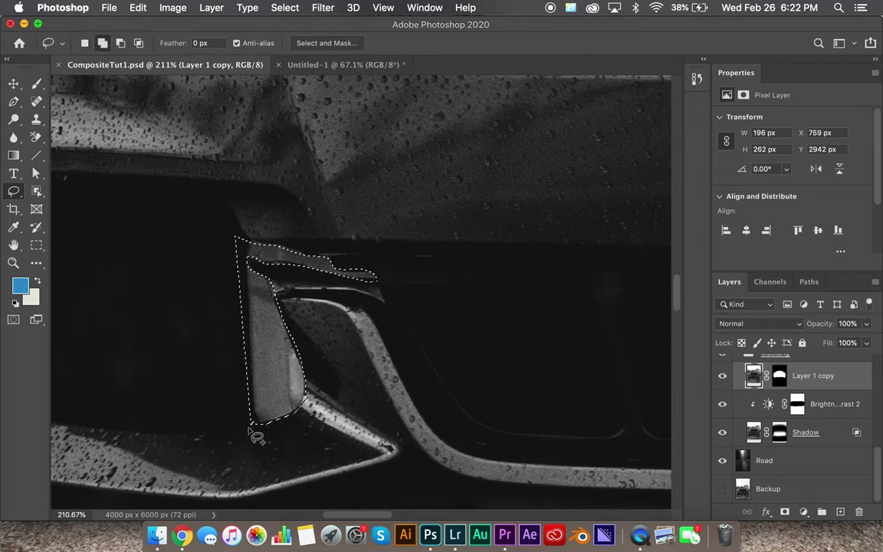
# Fill the lassoed trim area to remove it from the bumper, and clear the selection
pyautogui.hotkey('shift', 'BackSpace')
pyautogui.click(701, 131)
pyautogui.press('super+d')
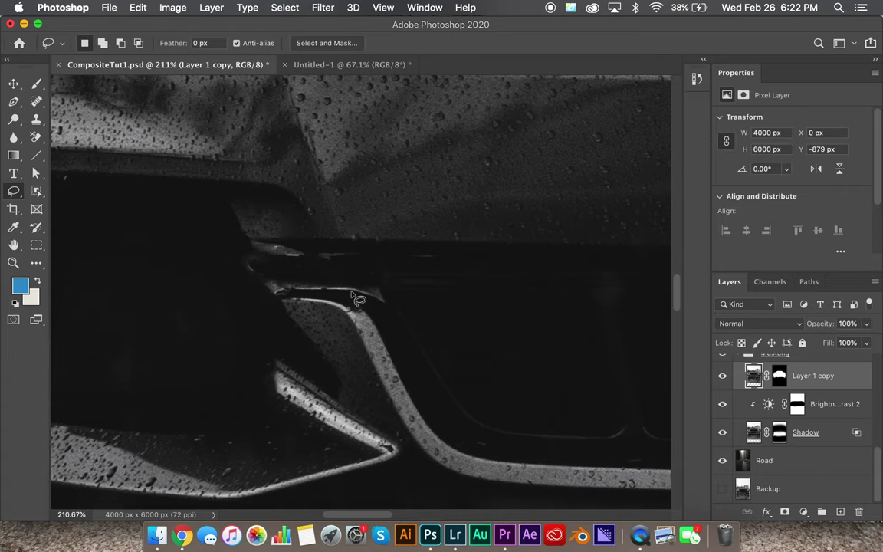
# Collapse the Mustang group and toggle its visibility to compare the whole scene with and without the car
pyautogui.press('super+0')
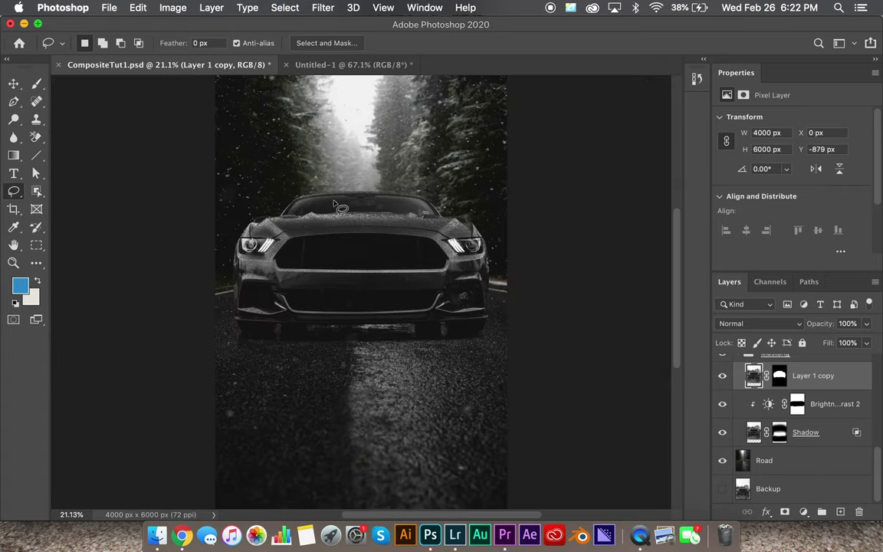
pyautogui.scroll(3, 335, 205)
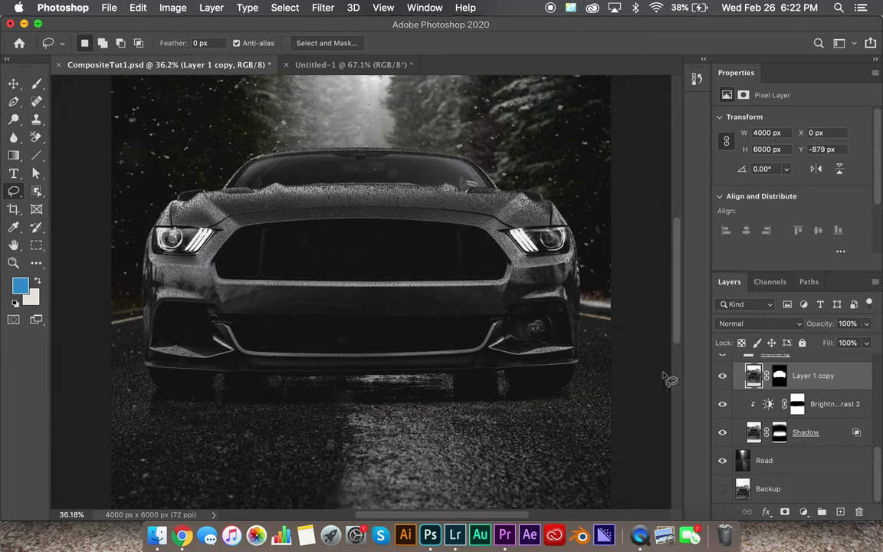
pyautogui.scroll(1, 732, 379)
pyautogui.click(737, 379)
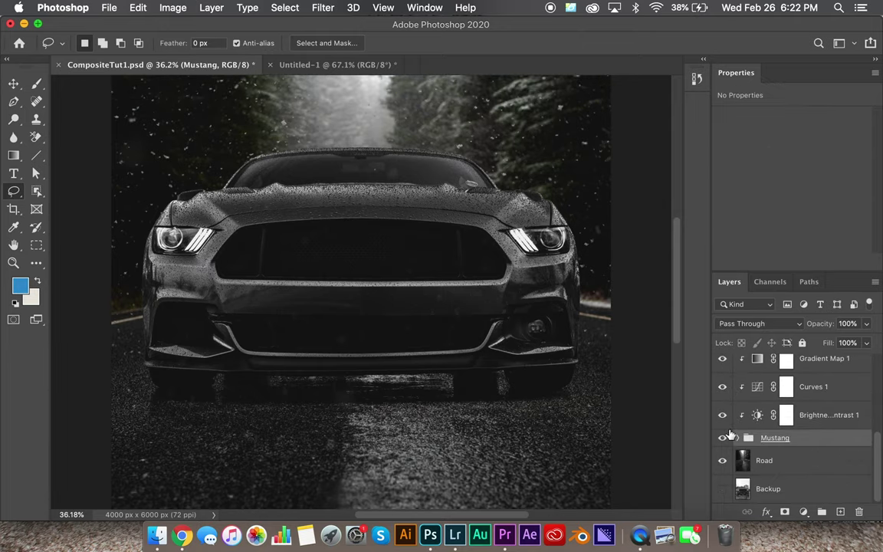
pyautogui.click(722, 438)
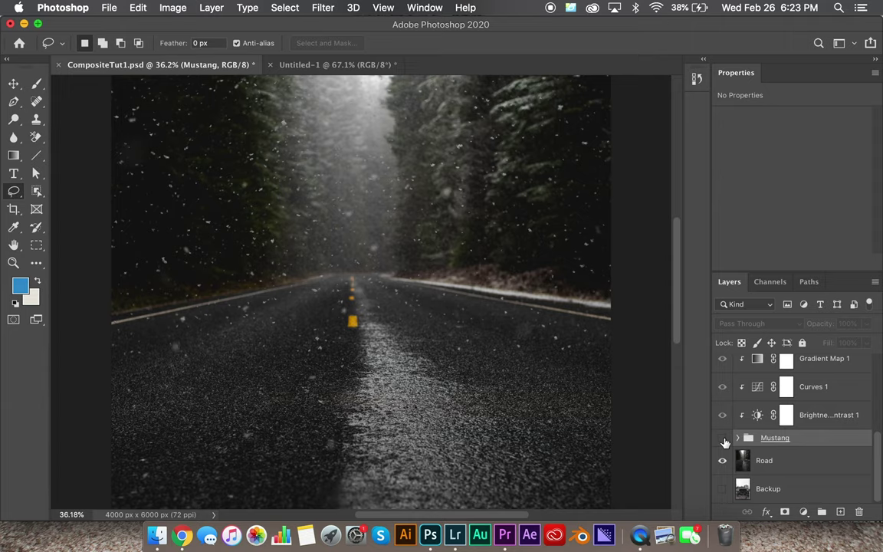
pyautogui.click(724, 439)
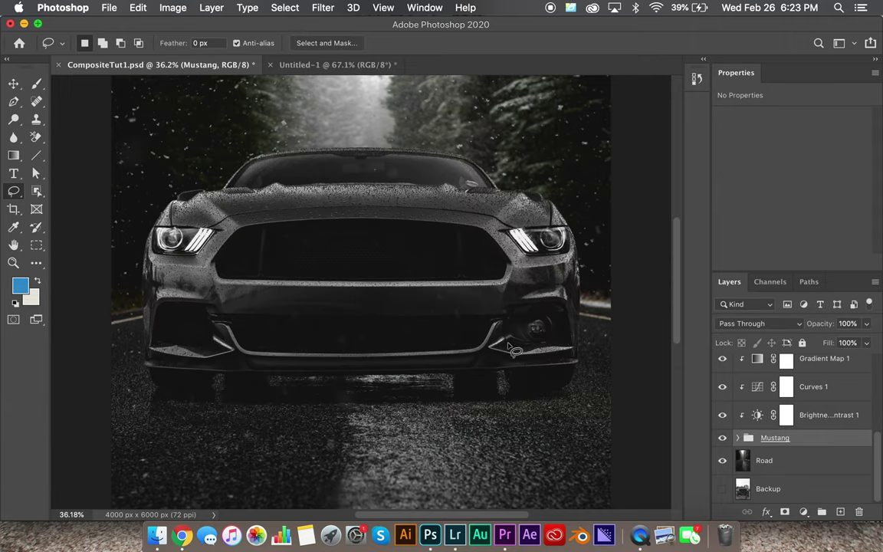
pyautogui.press('super+minus')
pyautogui.press('super+minus')
pyautogui.press('super+minus')
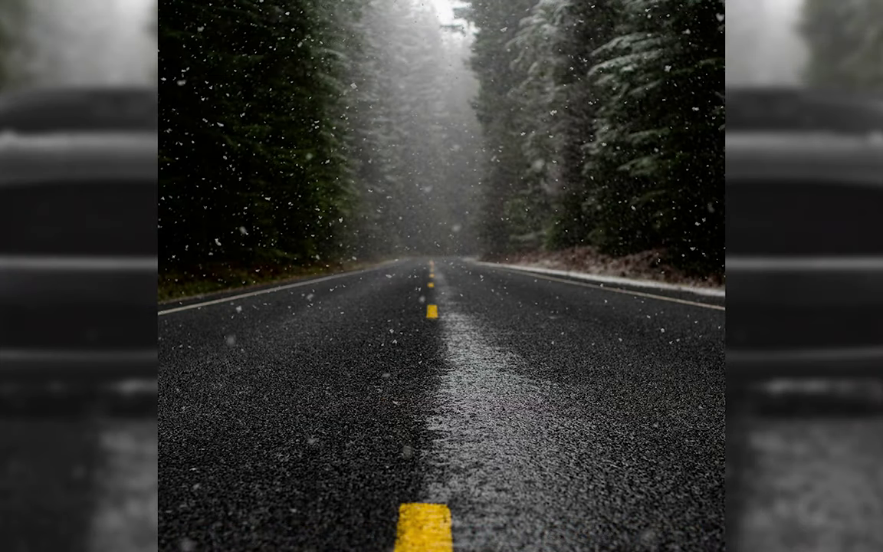